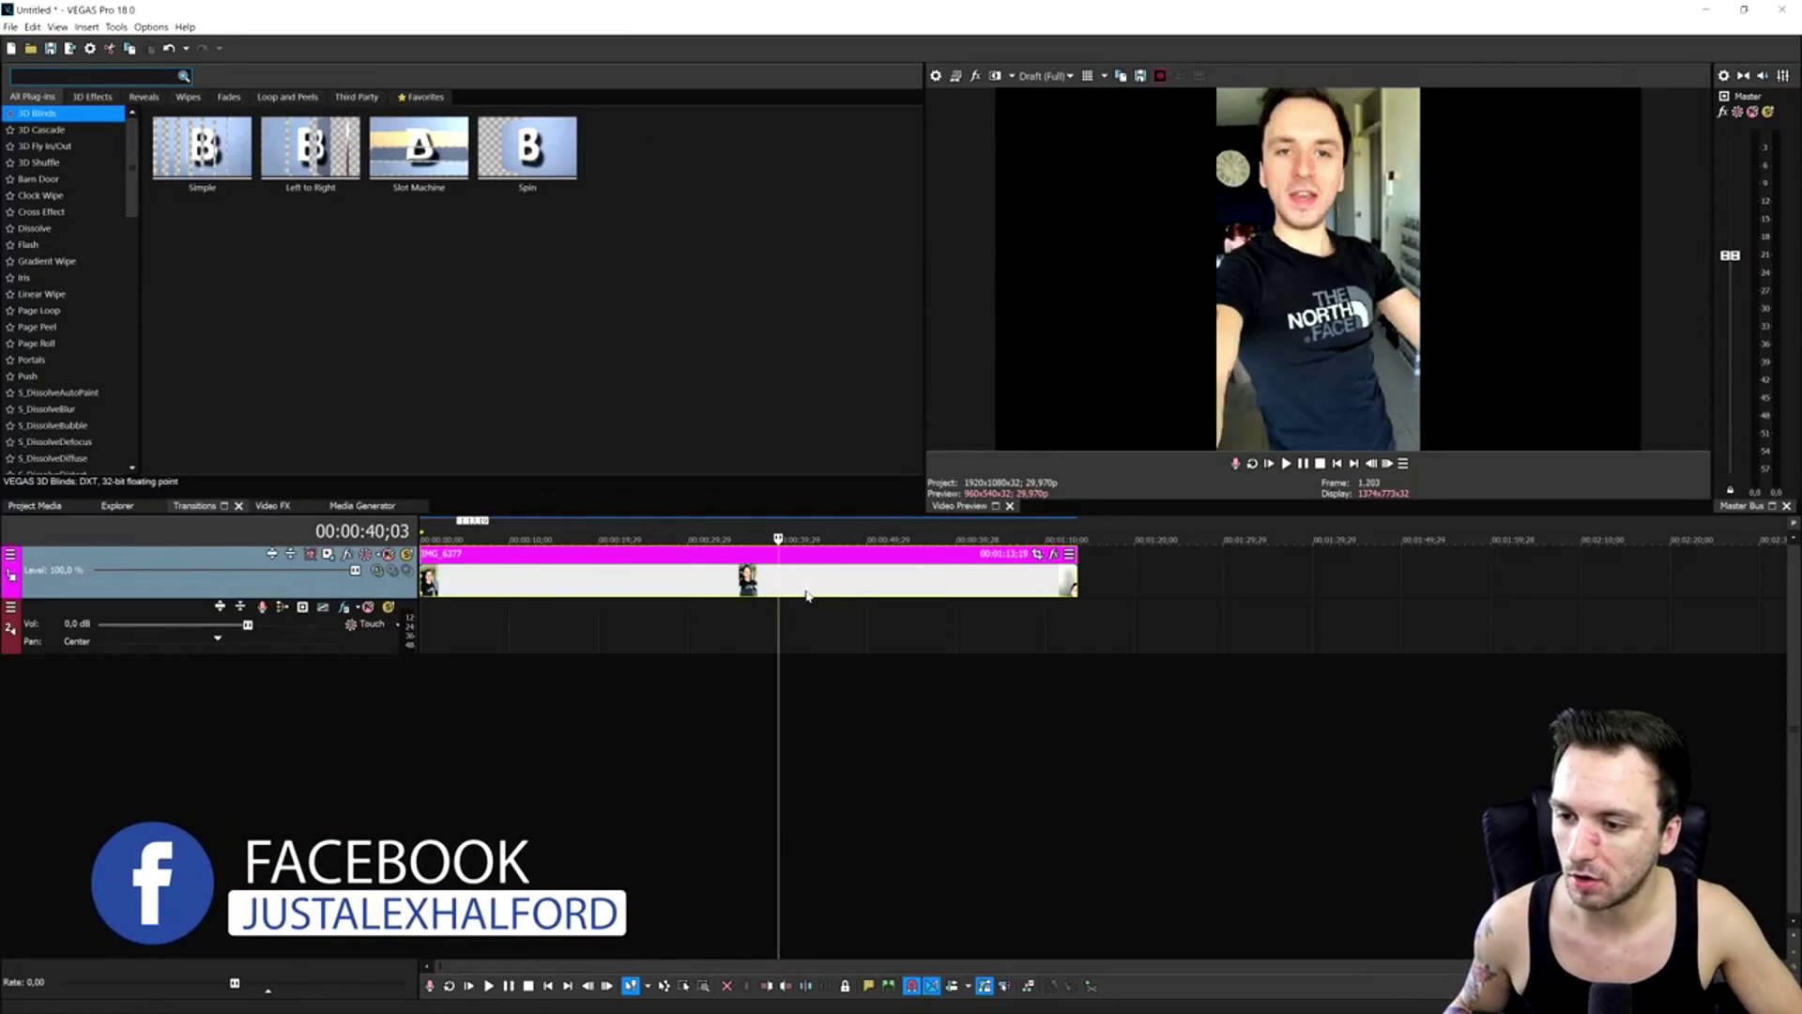
Apply the Black Bar Fill effect's (Default) preset to the vertical IMG_6377 clip
click(676, 589)
click(577, 588)
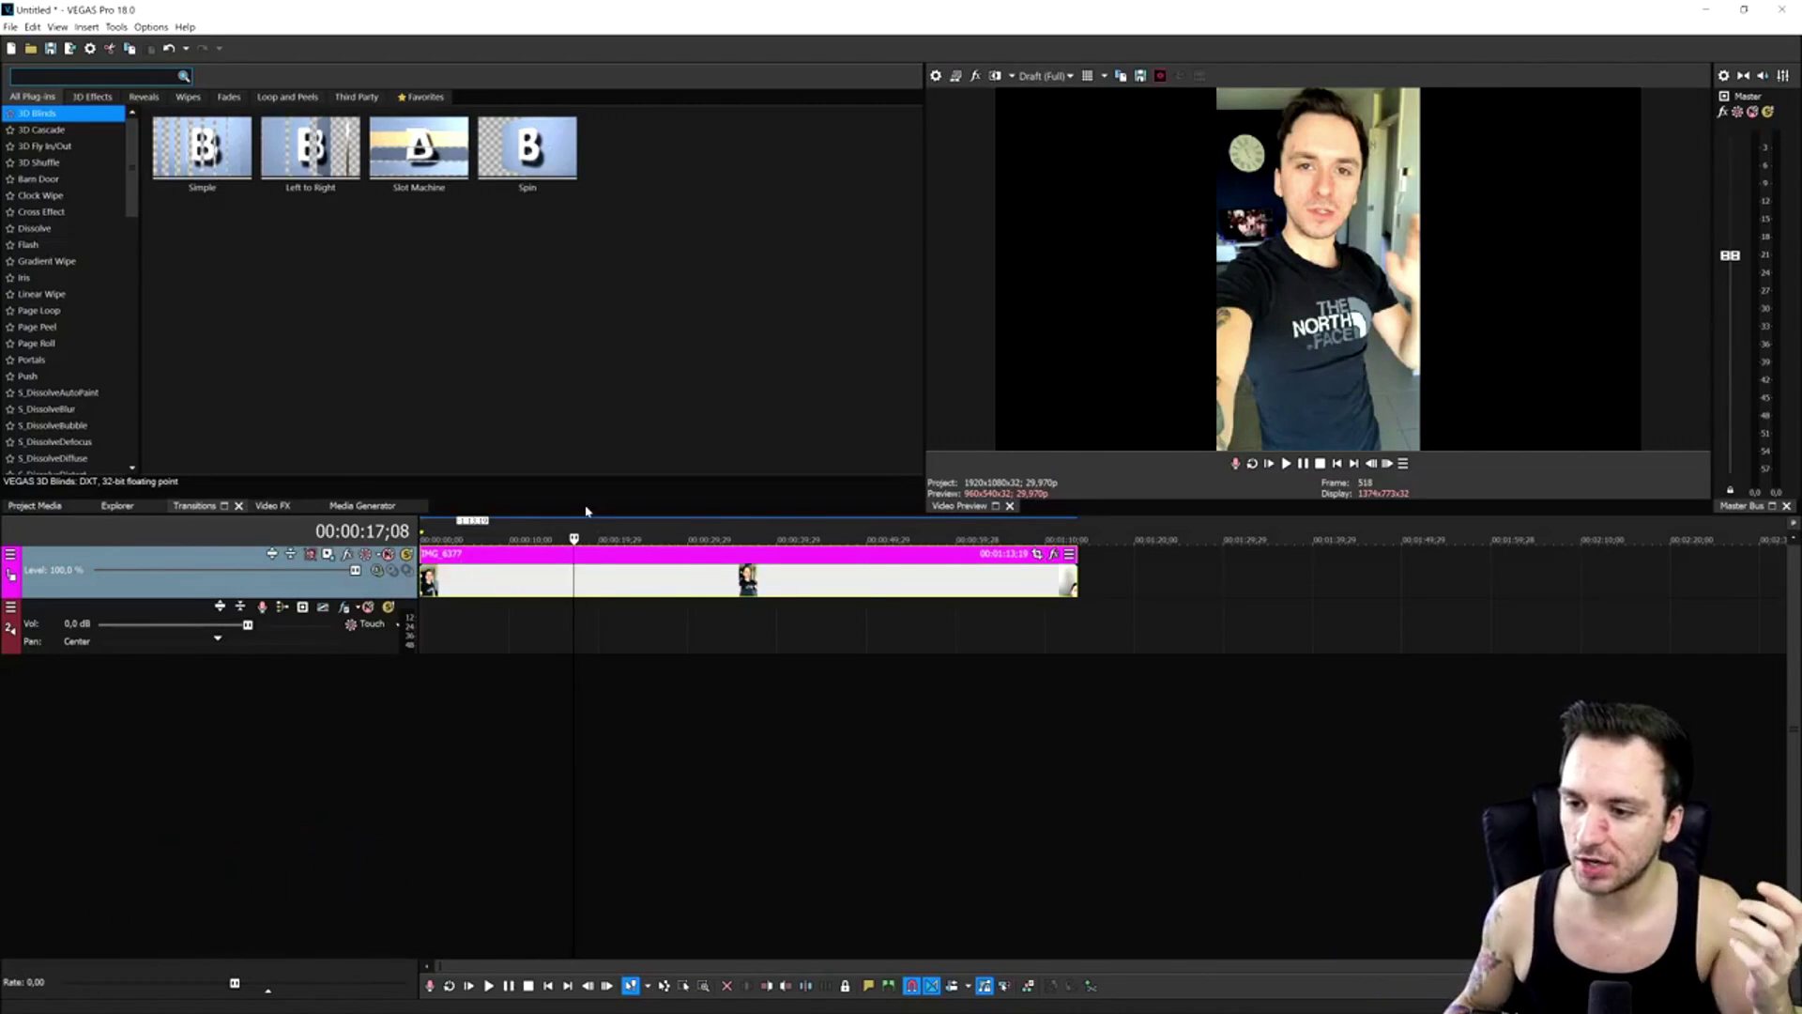
click(660, 571)
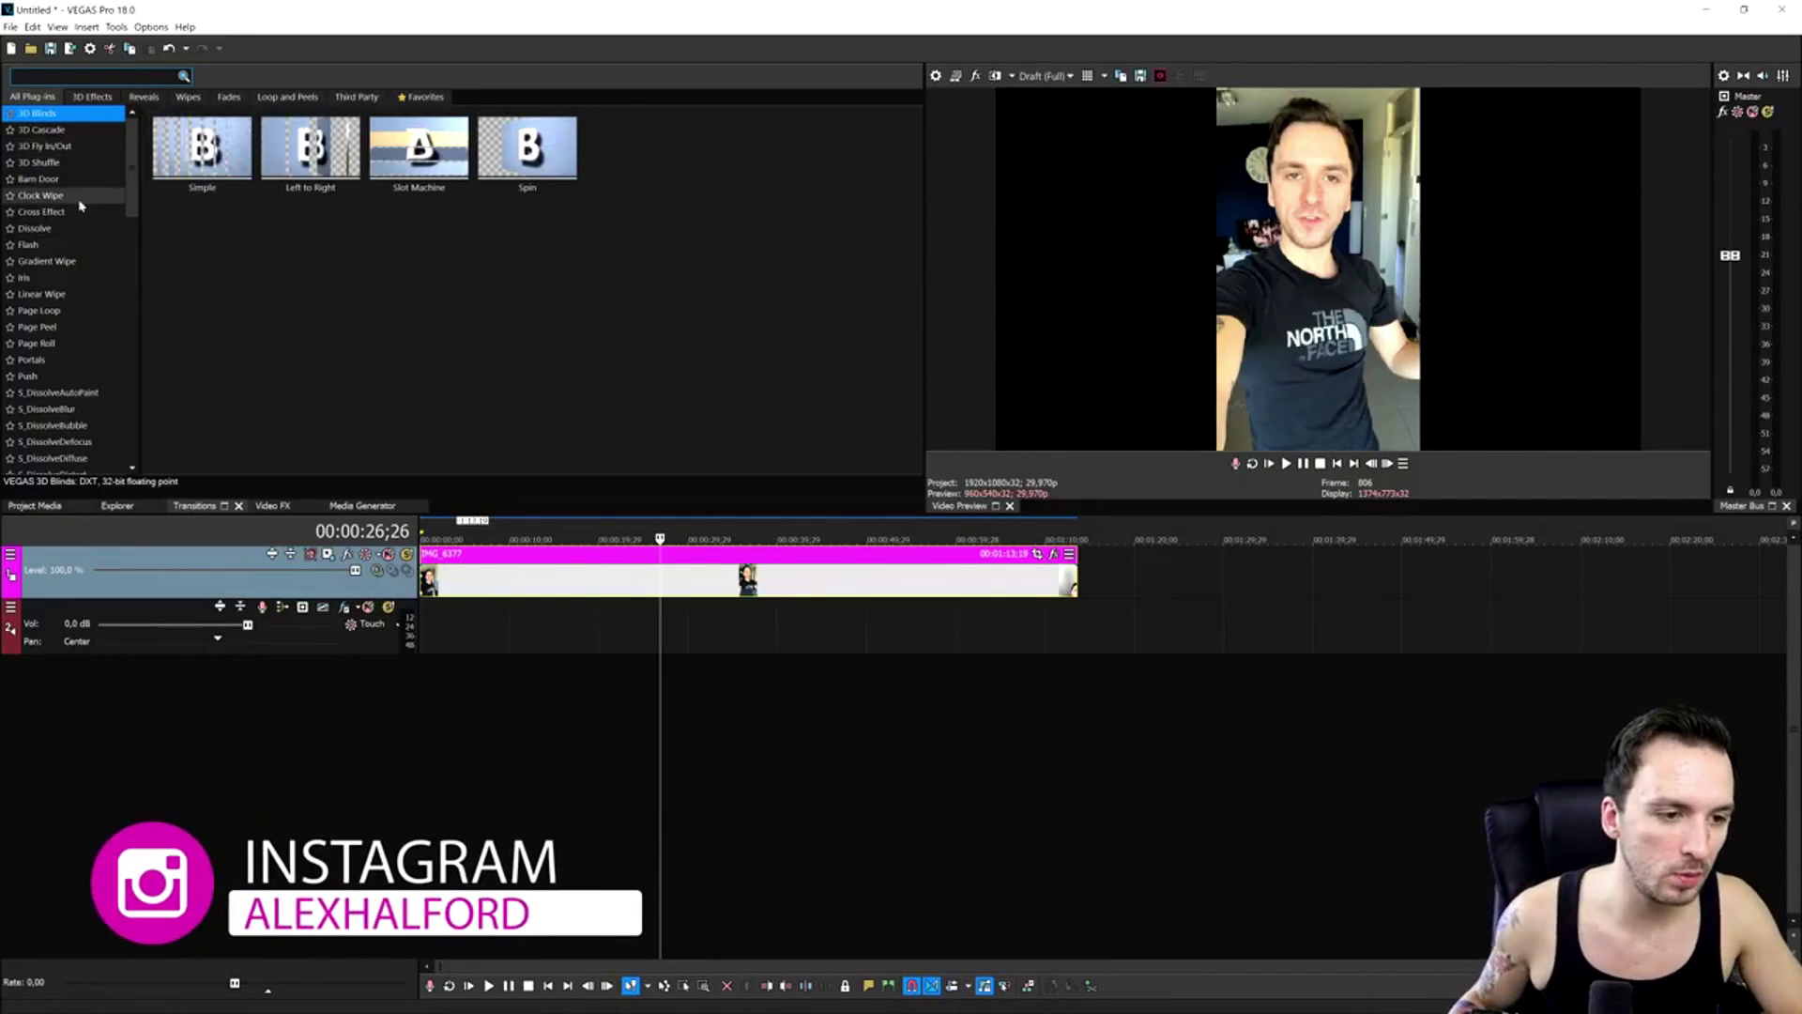
click(743, 584)
click(776, 584)
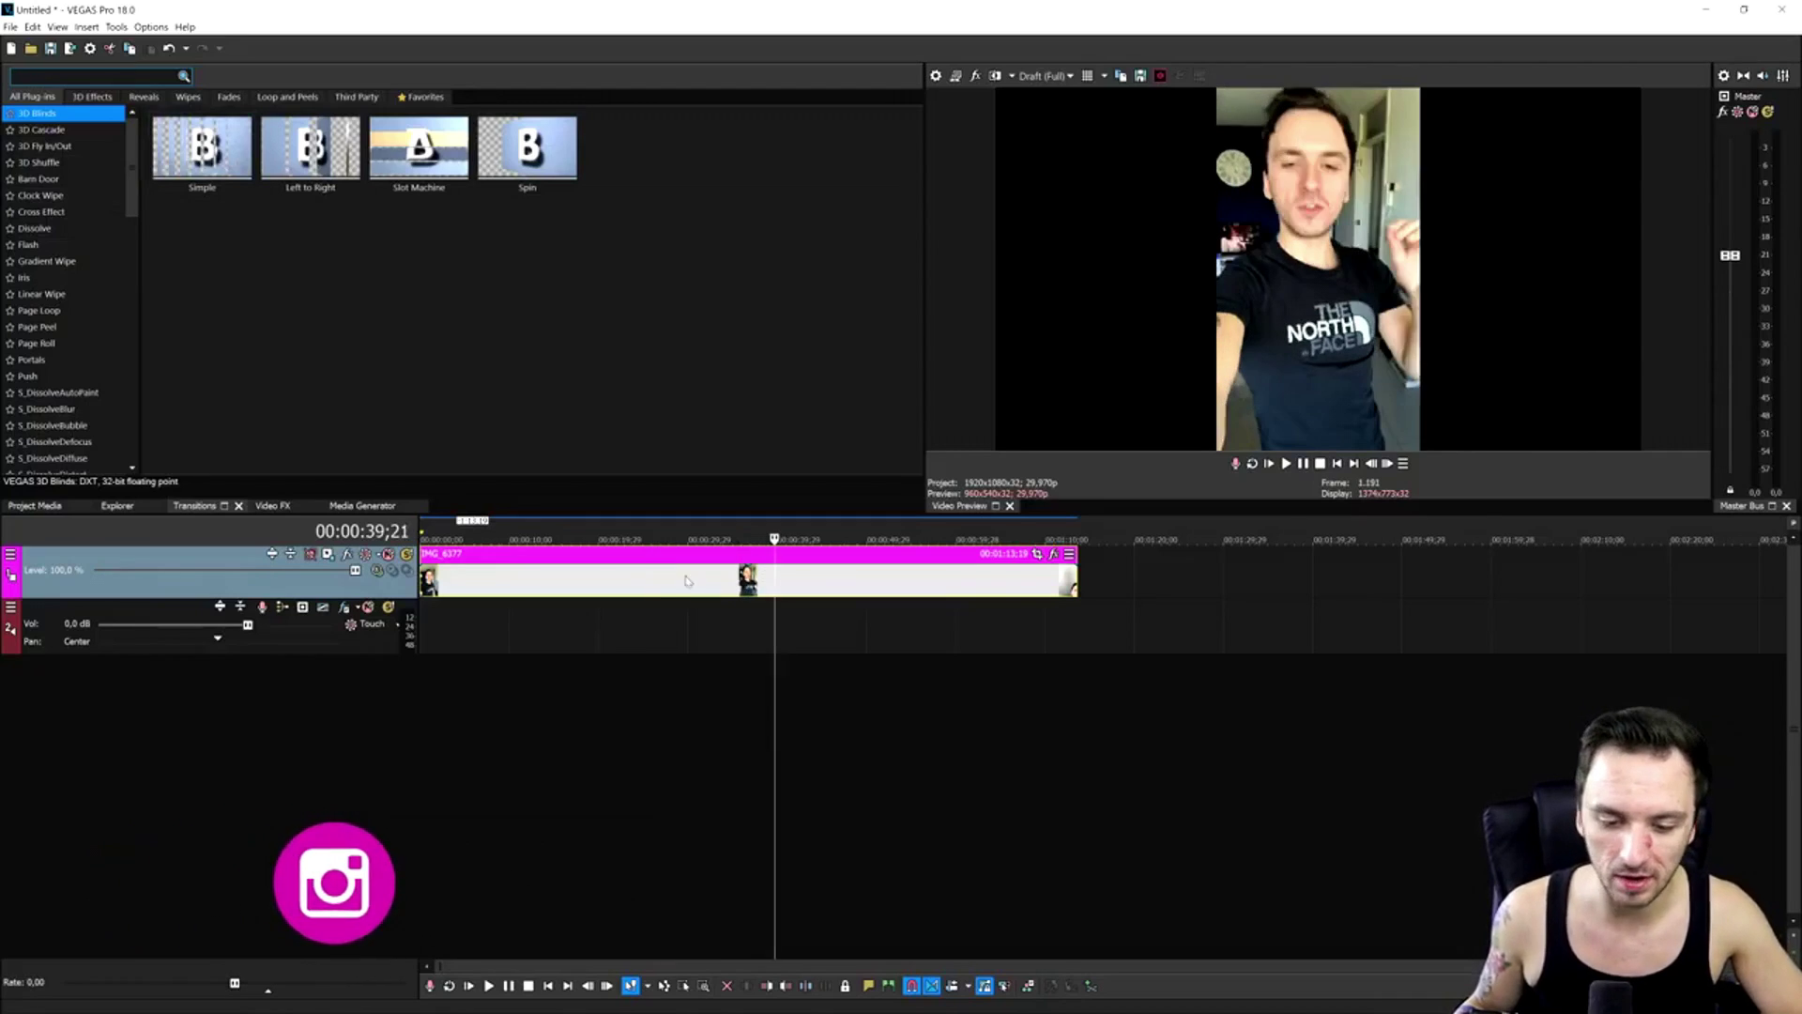
click(923, 473)
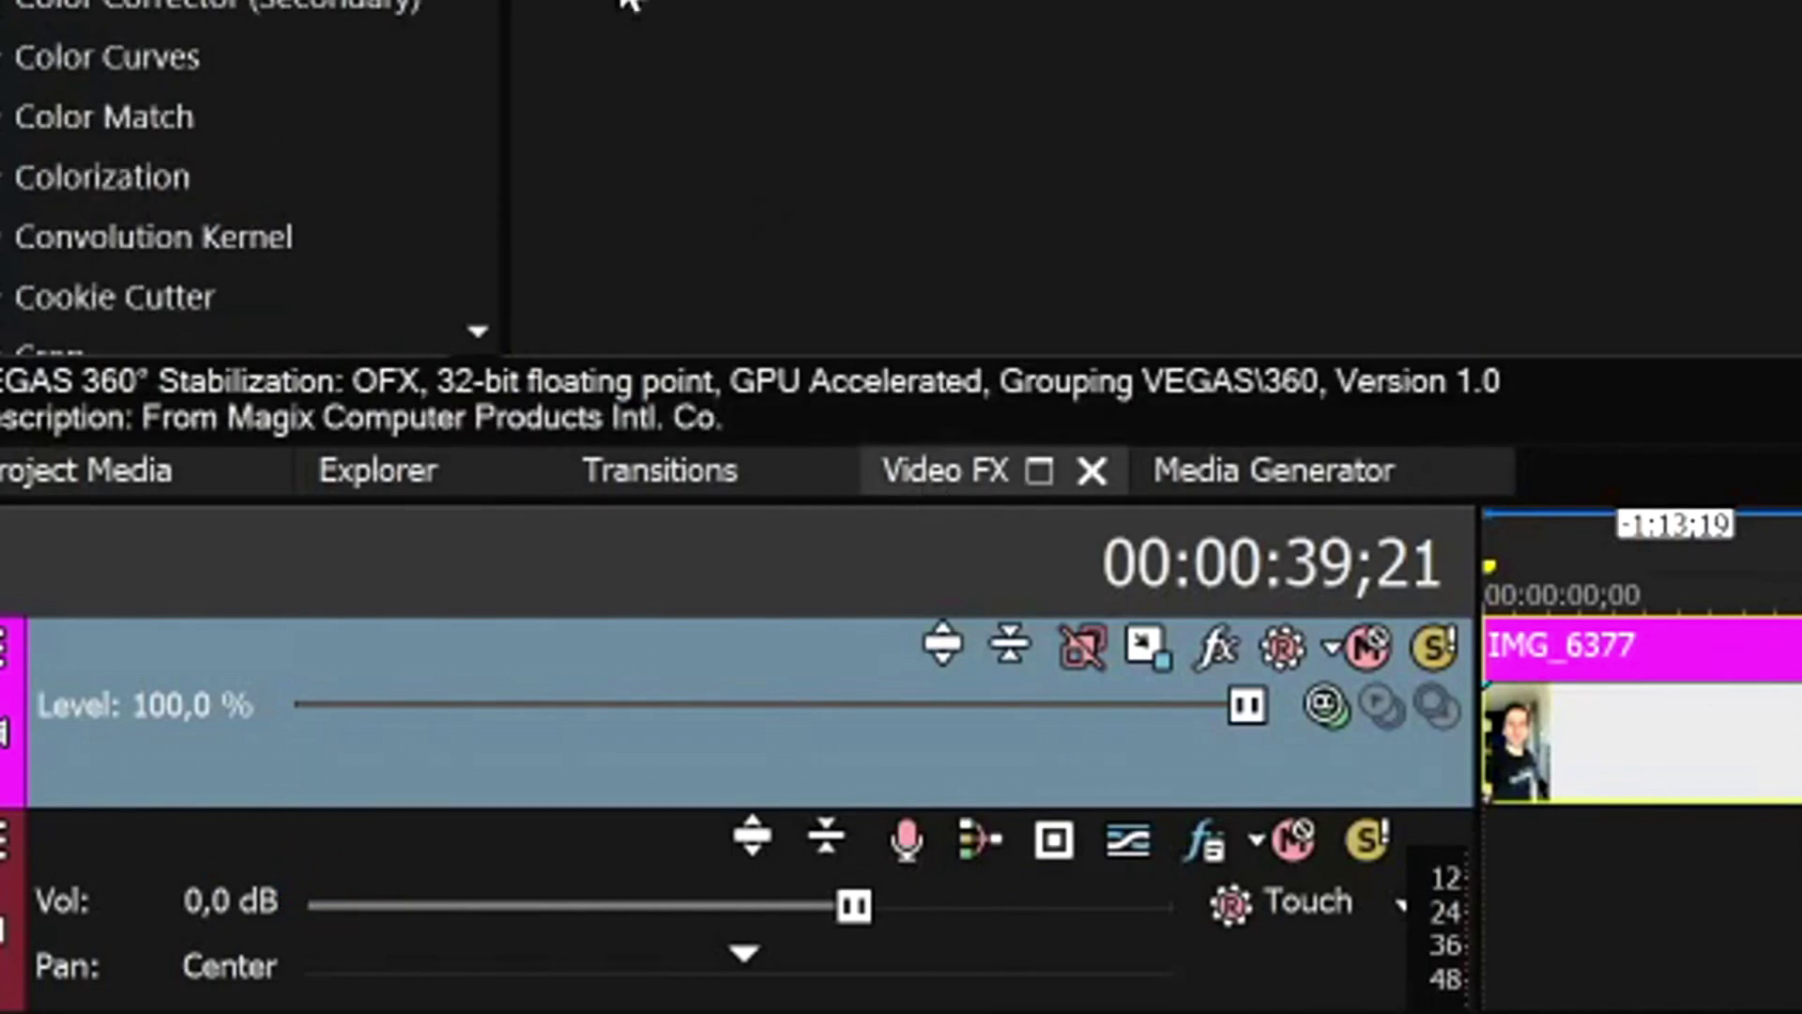
click(1038, 470)
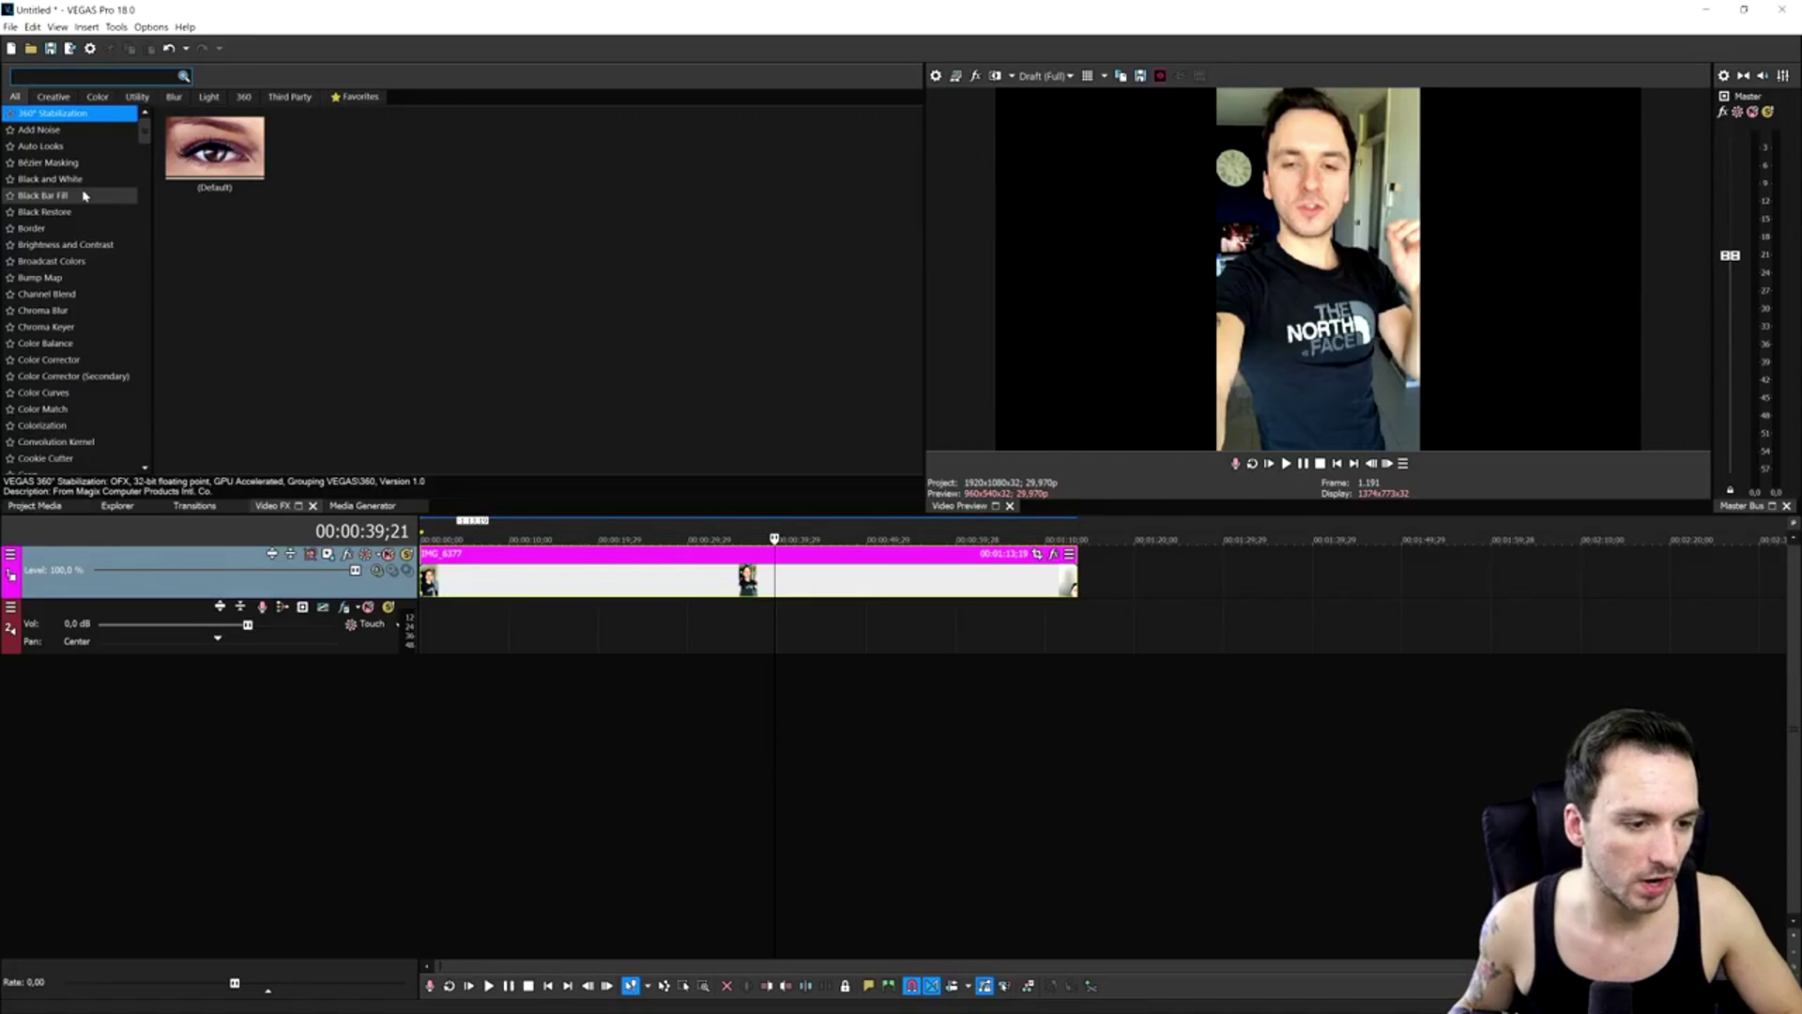
click(84, 195)
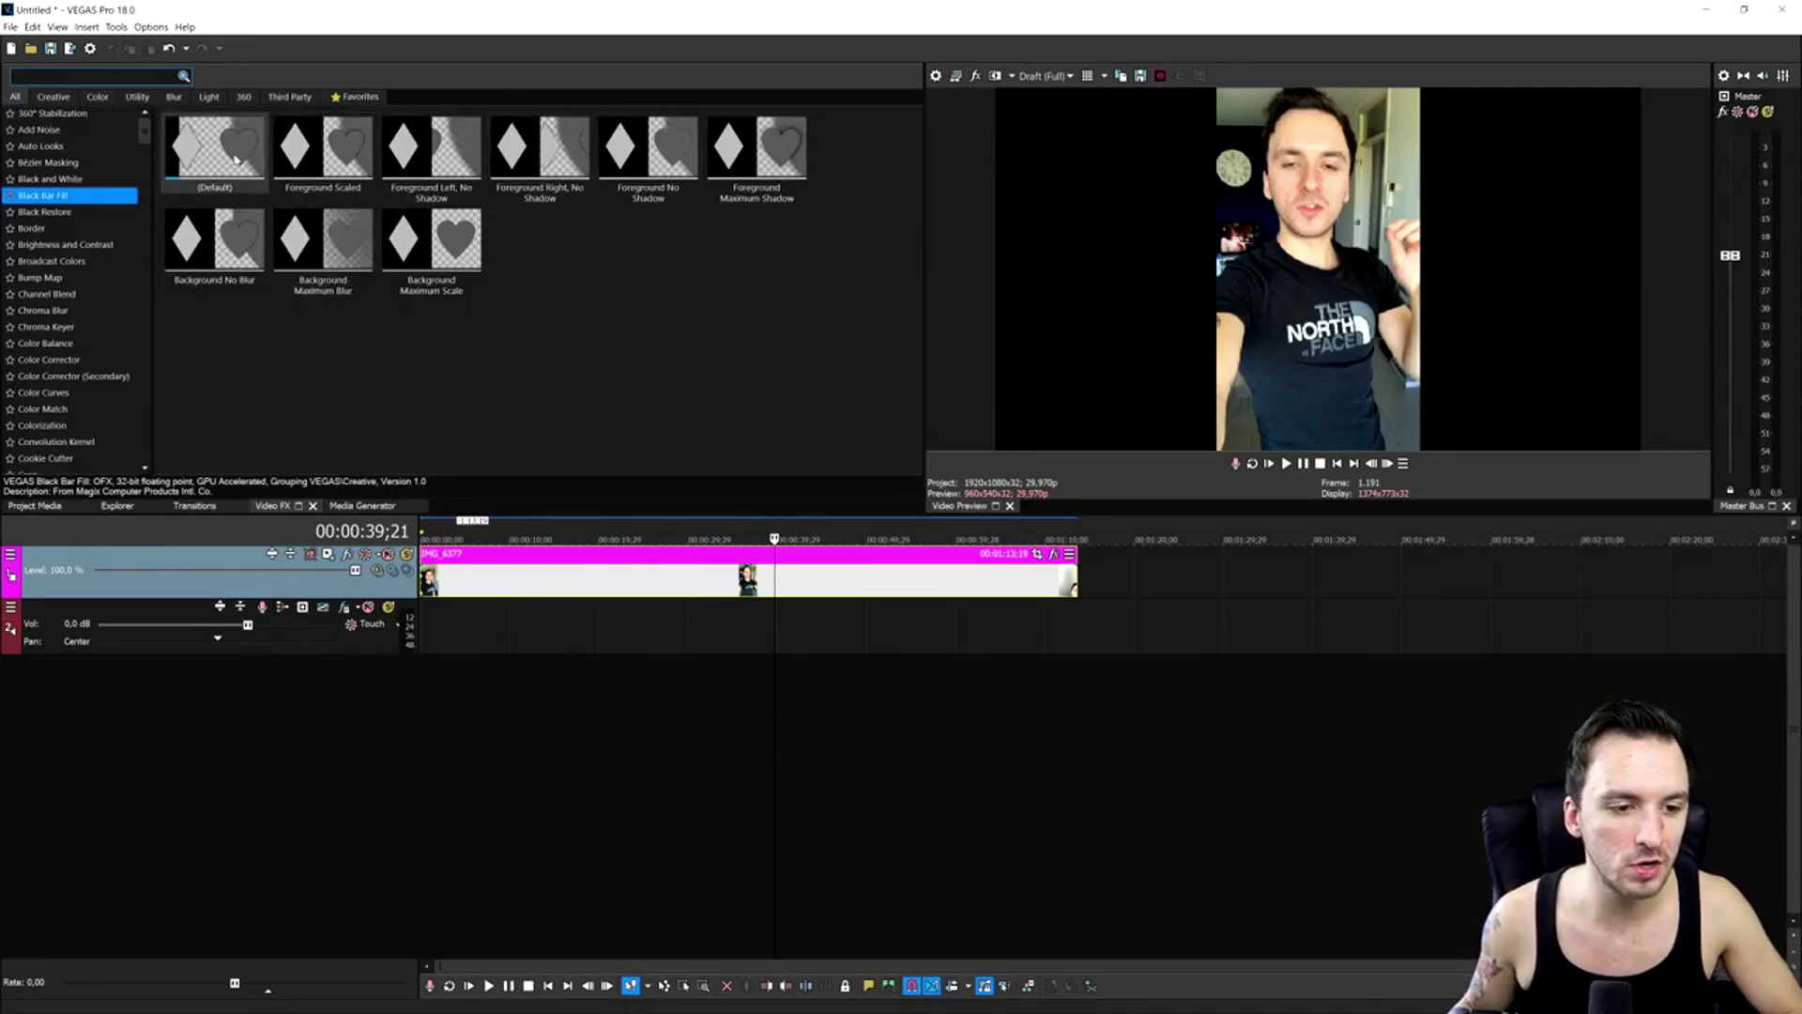
drag(222, 159, 748, 583)
drag(959, 141, 1100, 521)
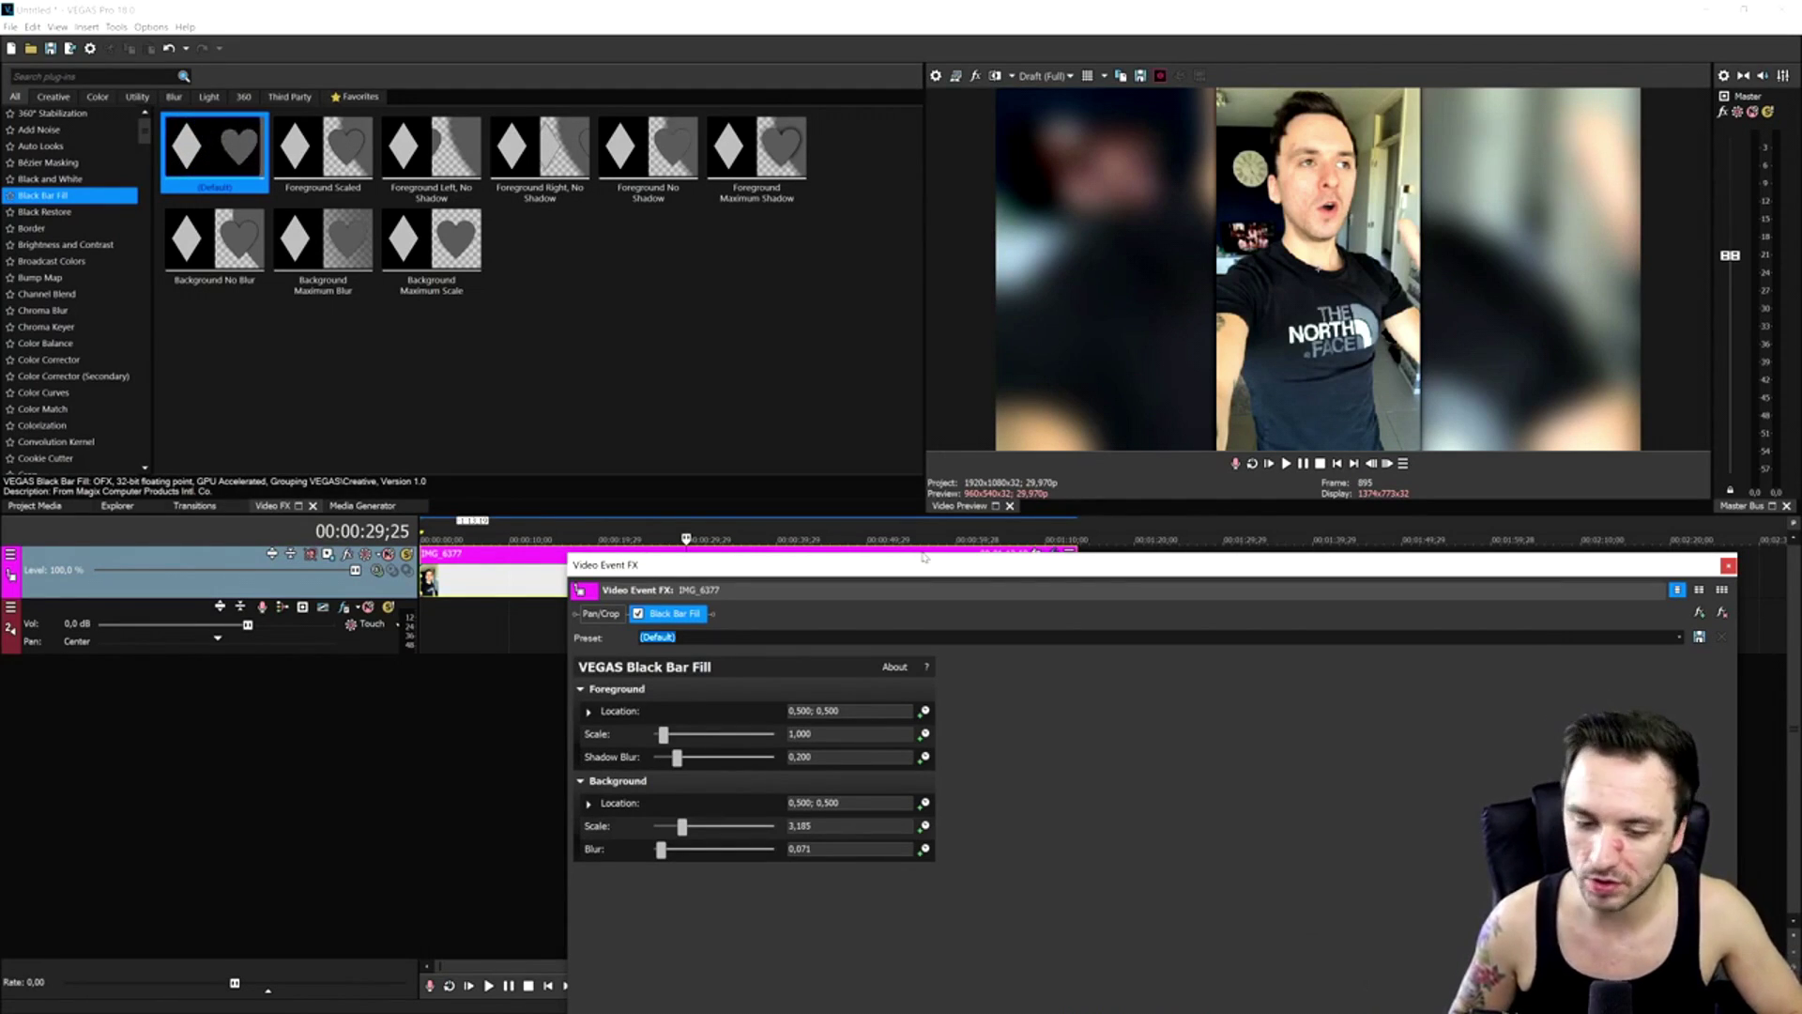
Try the Black Bar Fill presets on the clip, including Foreground Left, No Shadow, and return to (Default)
key(Down)
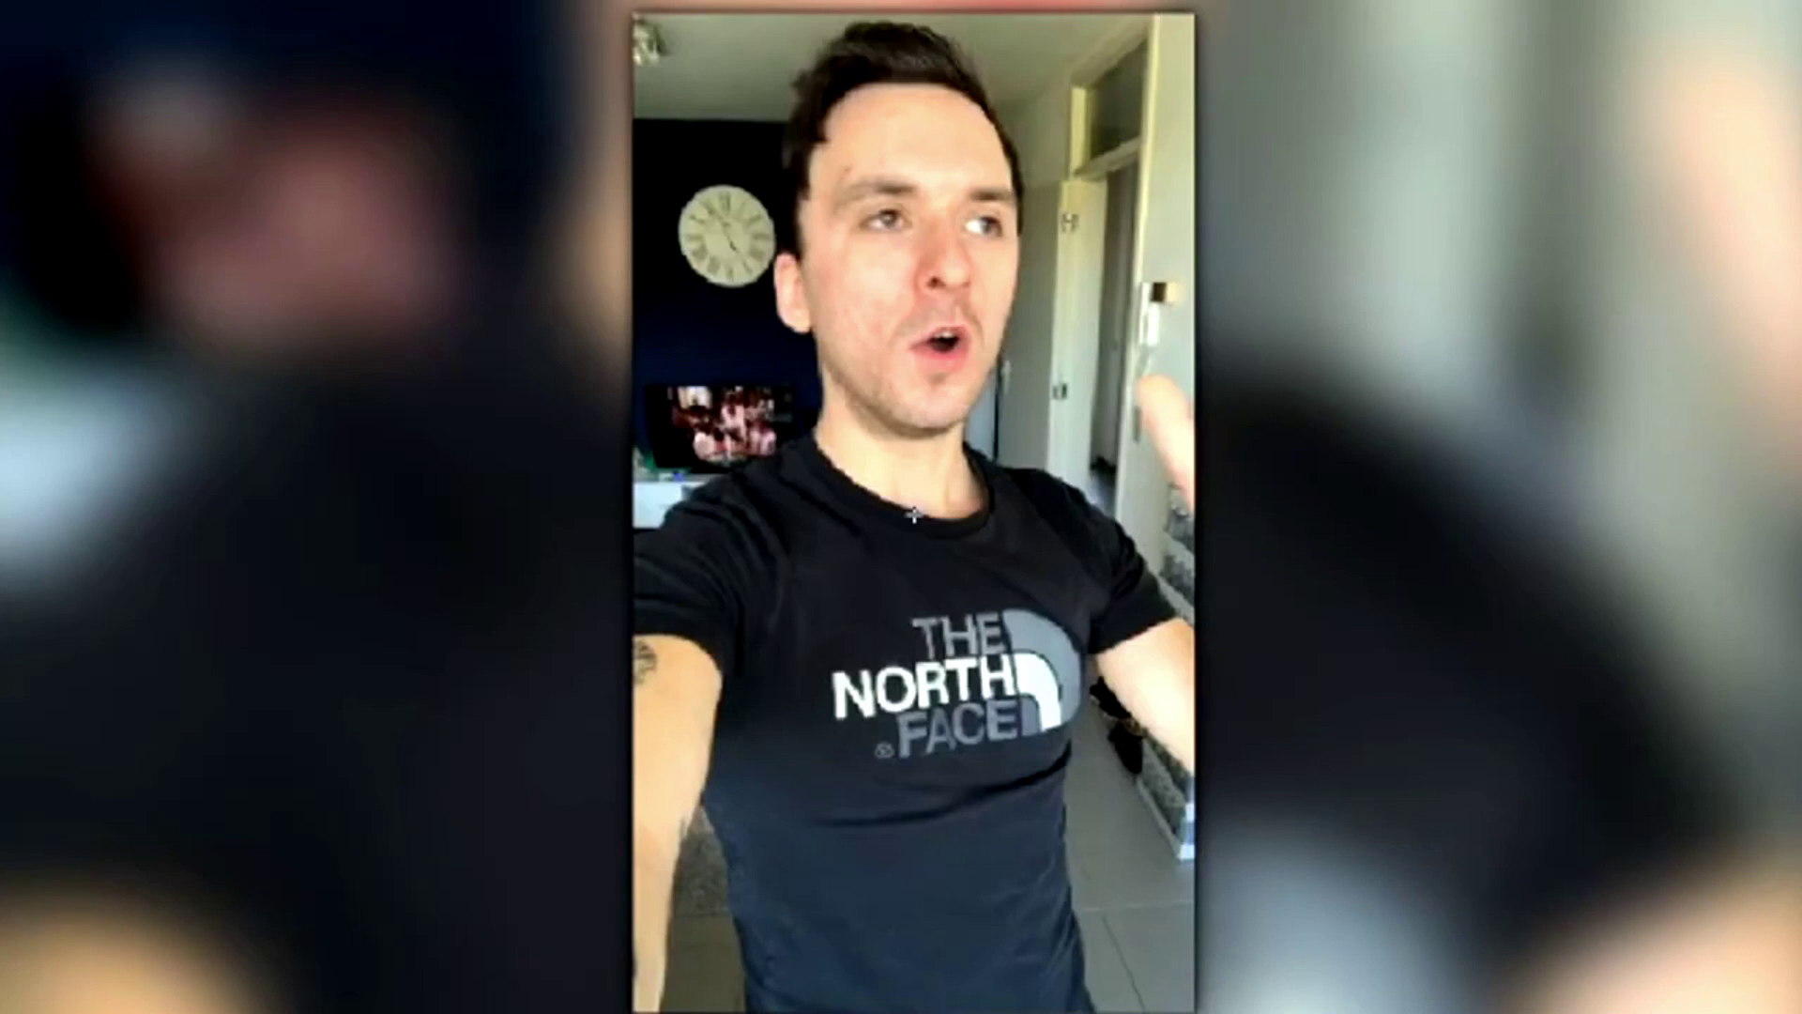
key(Down)
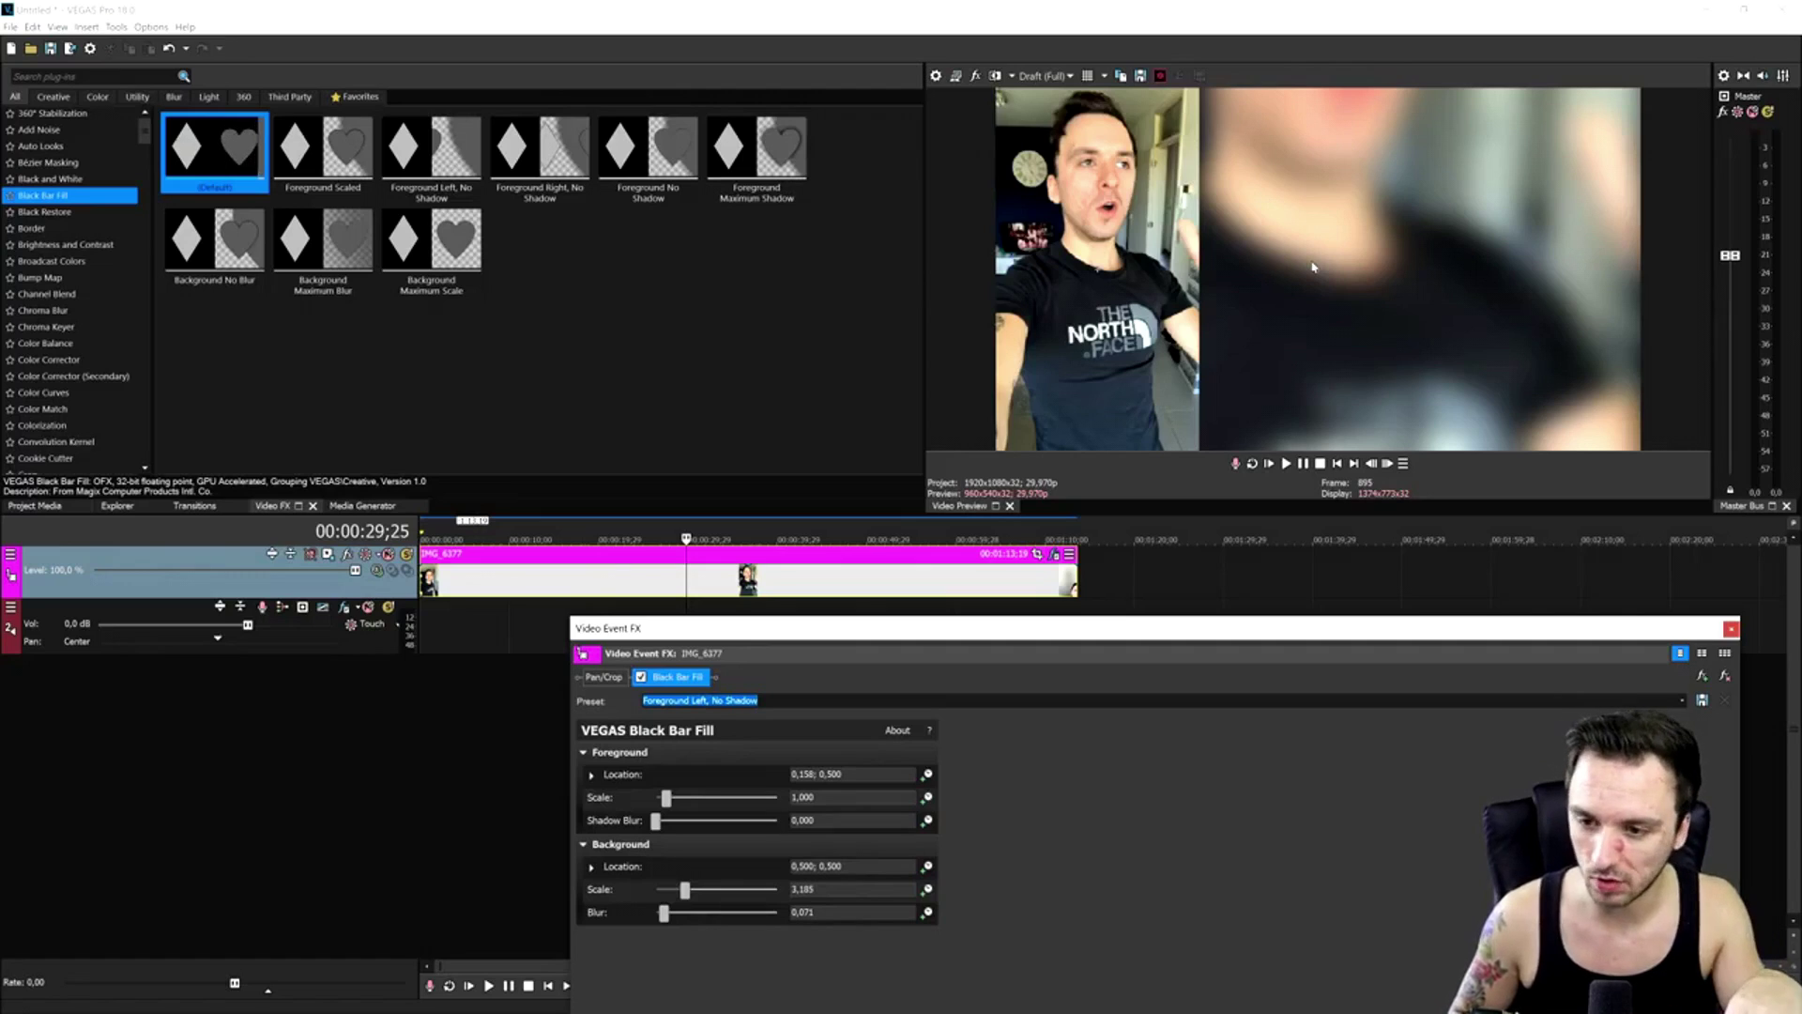
key(Down)
key(Down)
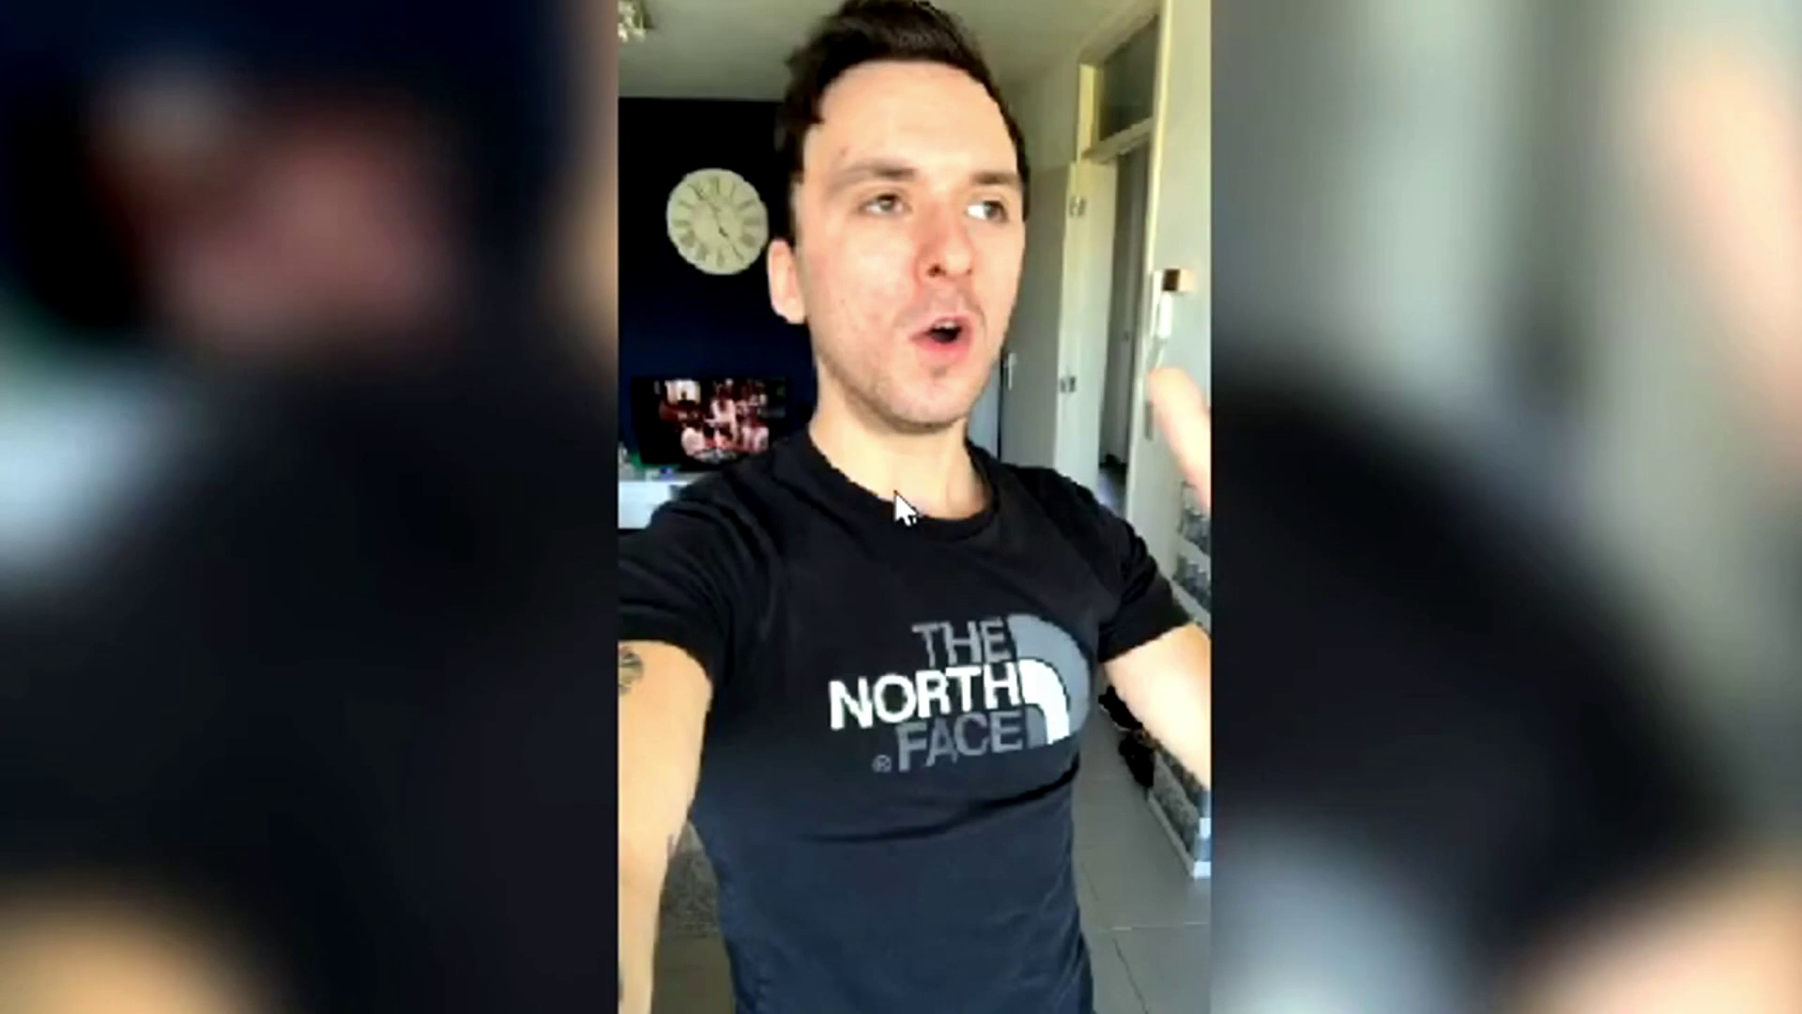
key(Down)
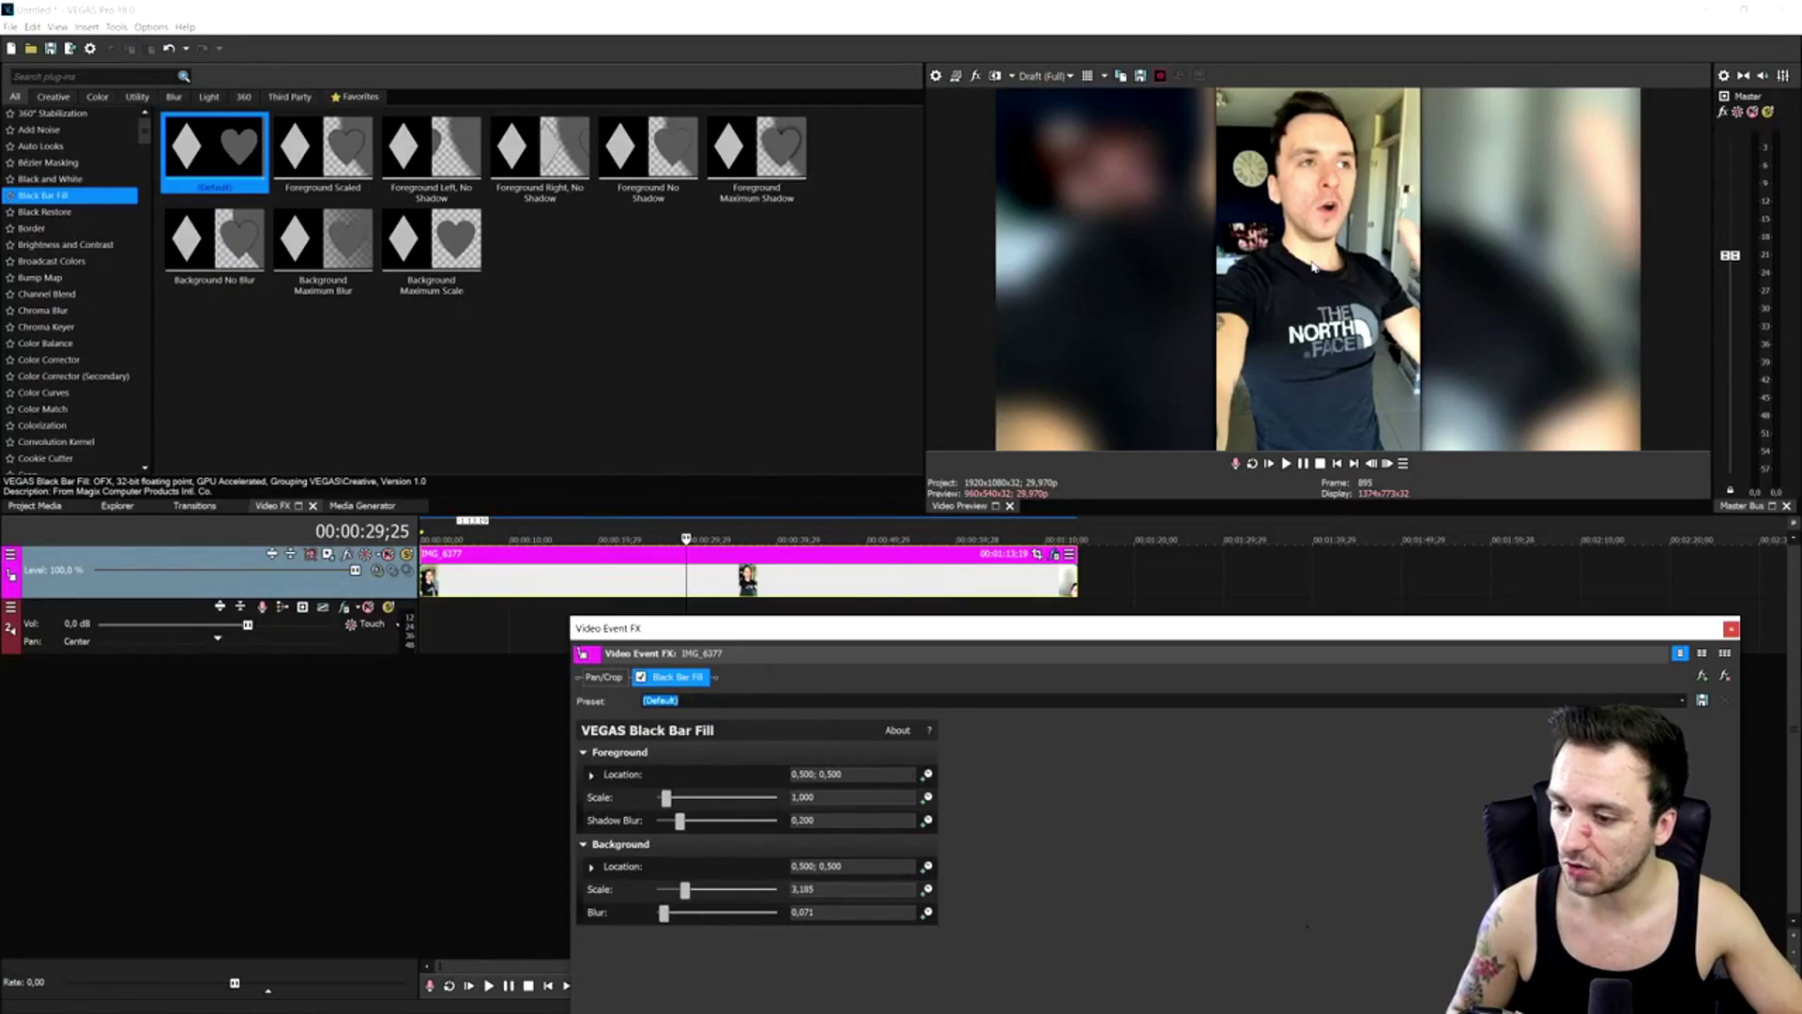
Disable the clip's Black Bar Fill effect, and add then undo a second copy of it with the (Default) preset
click(641, 677)
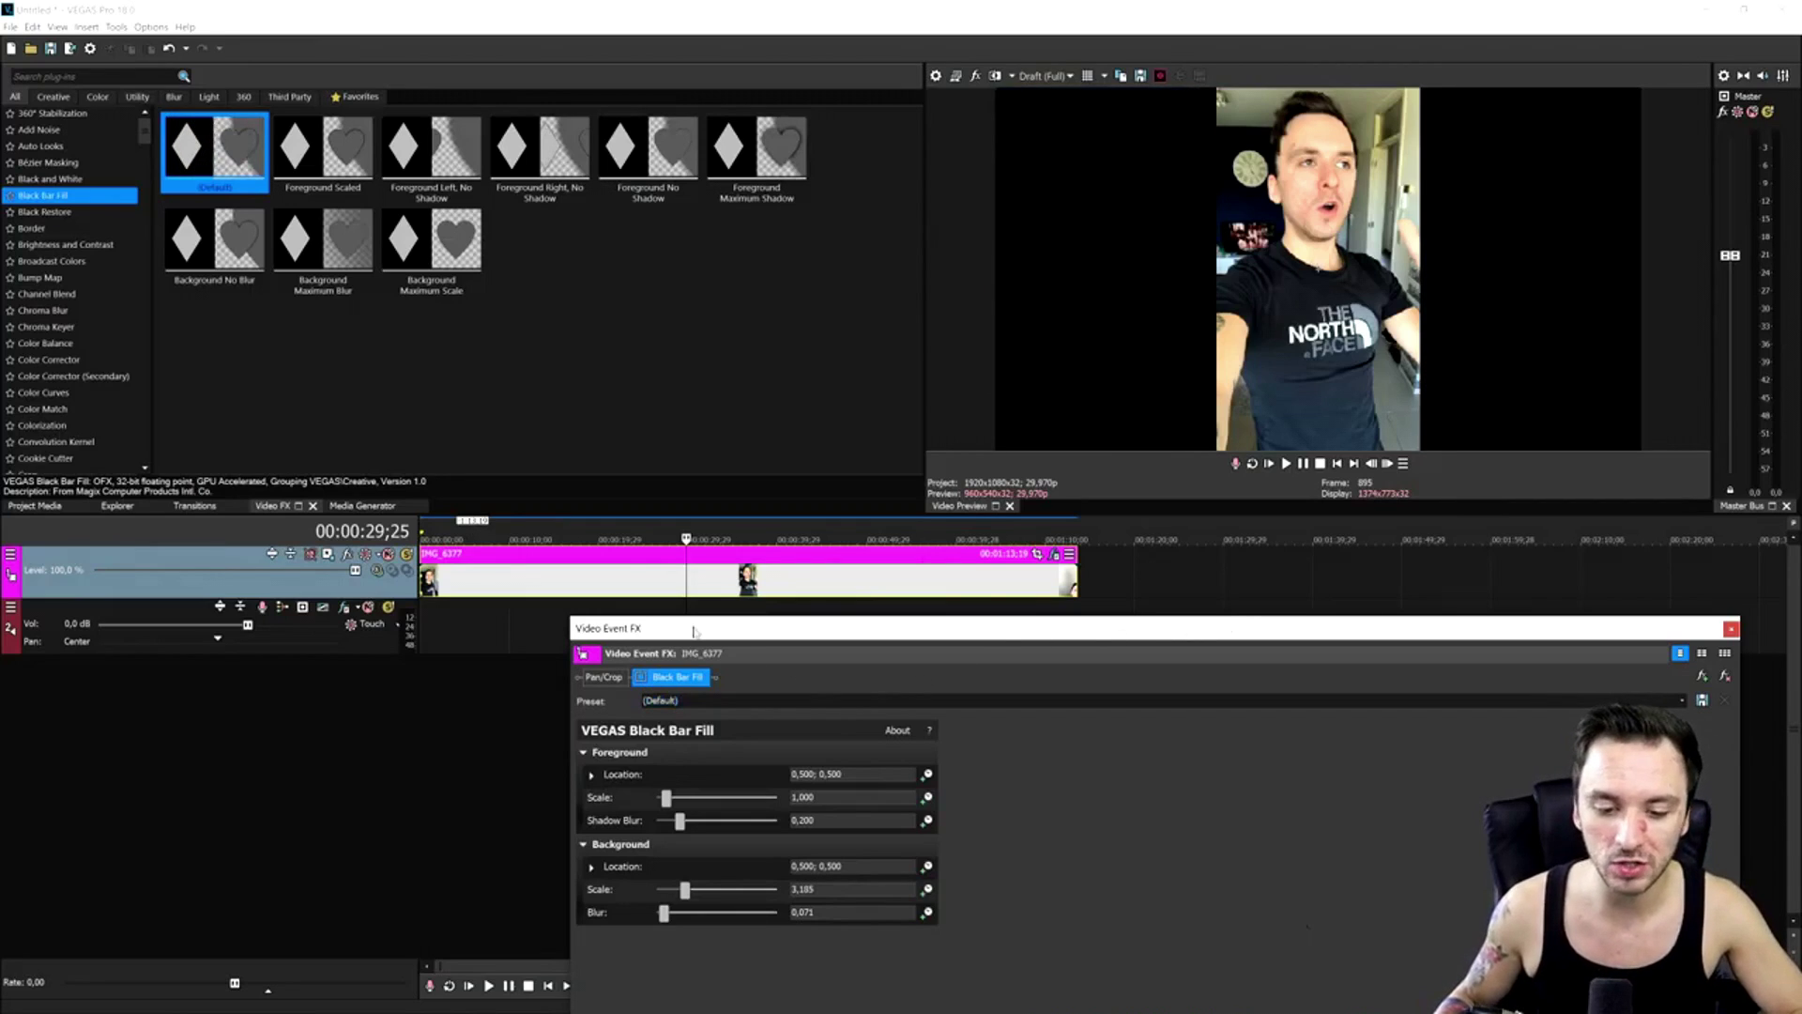
drag(215, 151, 732, 582)
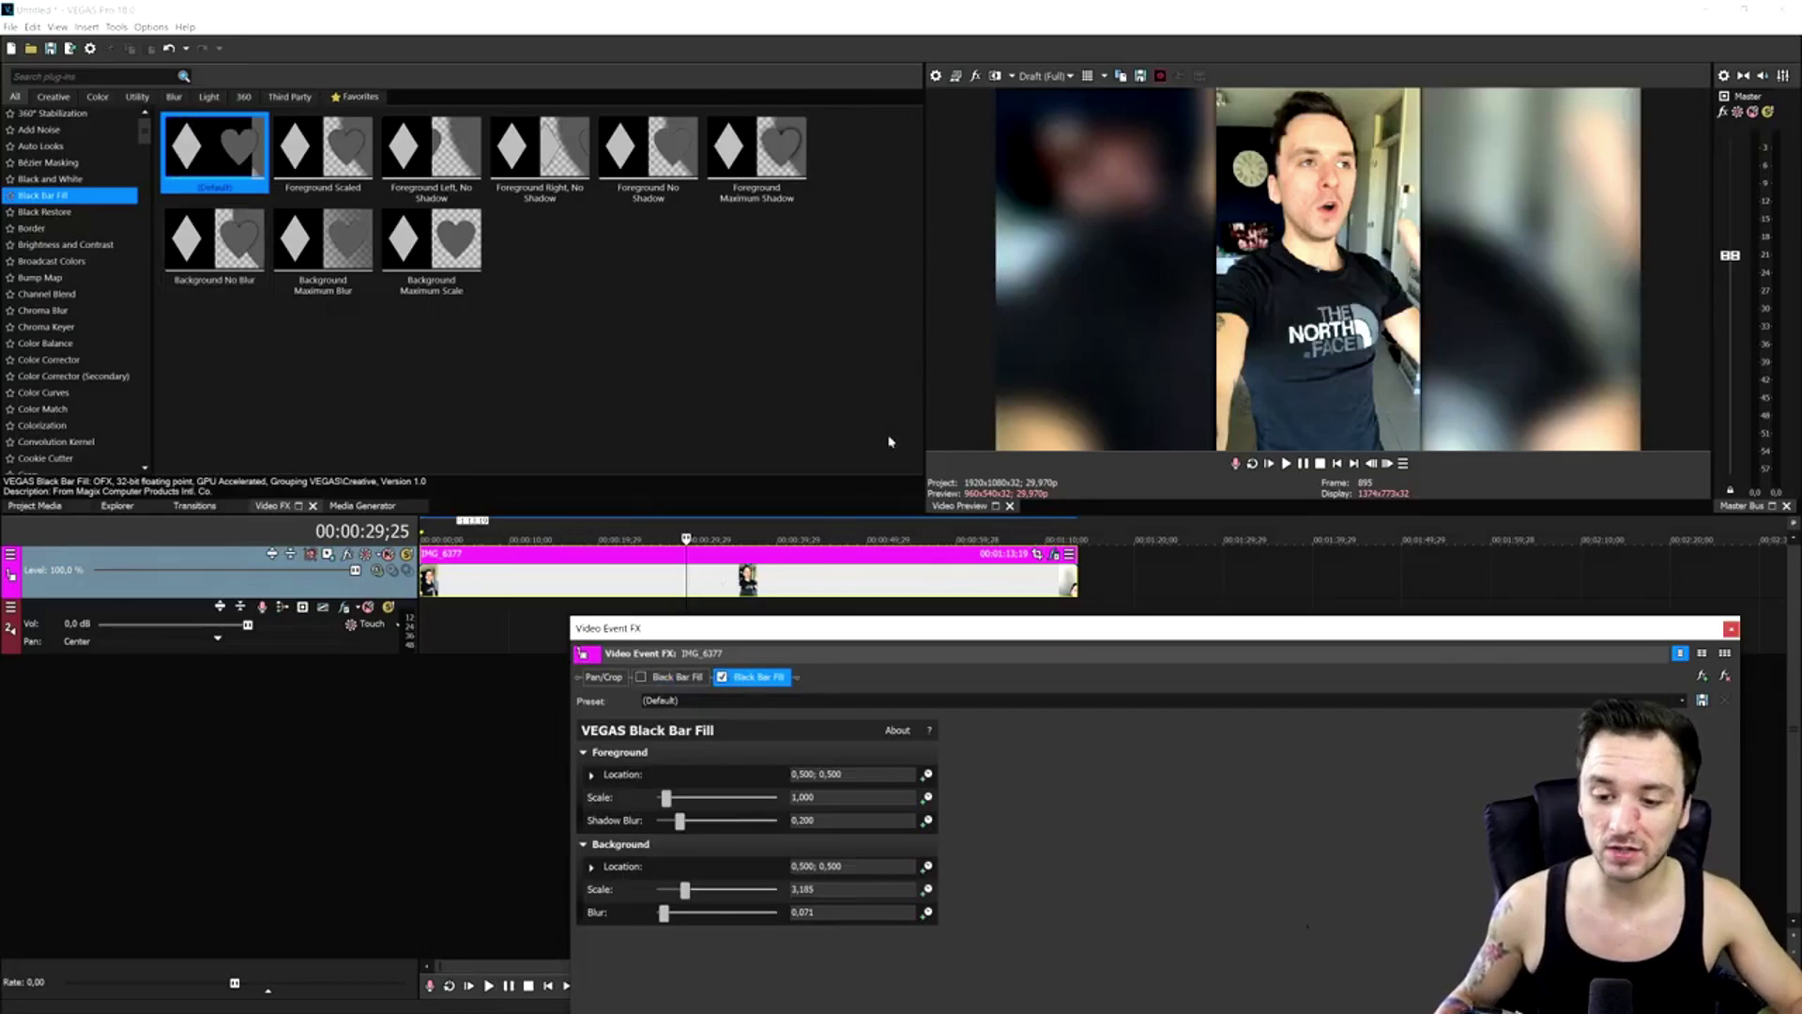
key(ctrl+z)
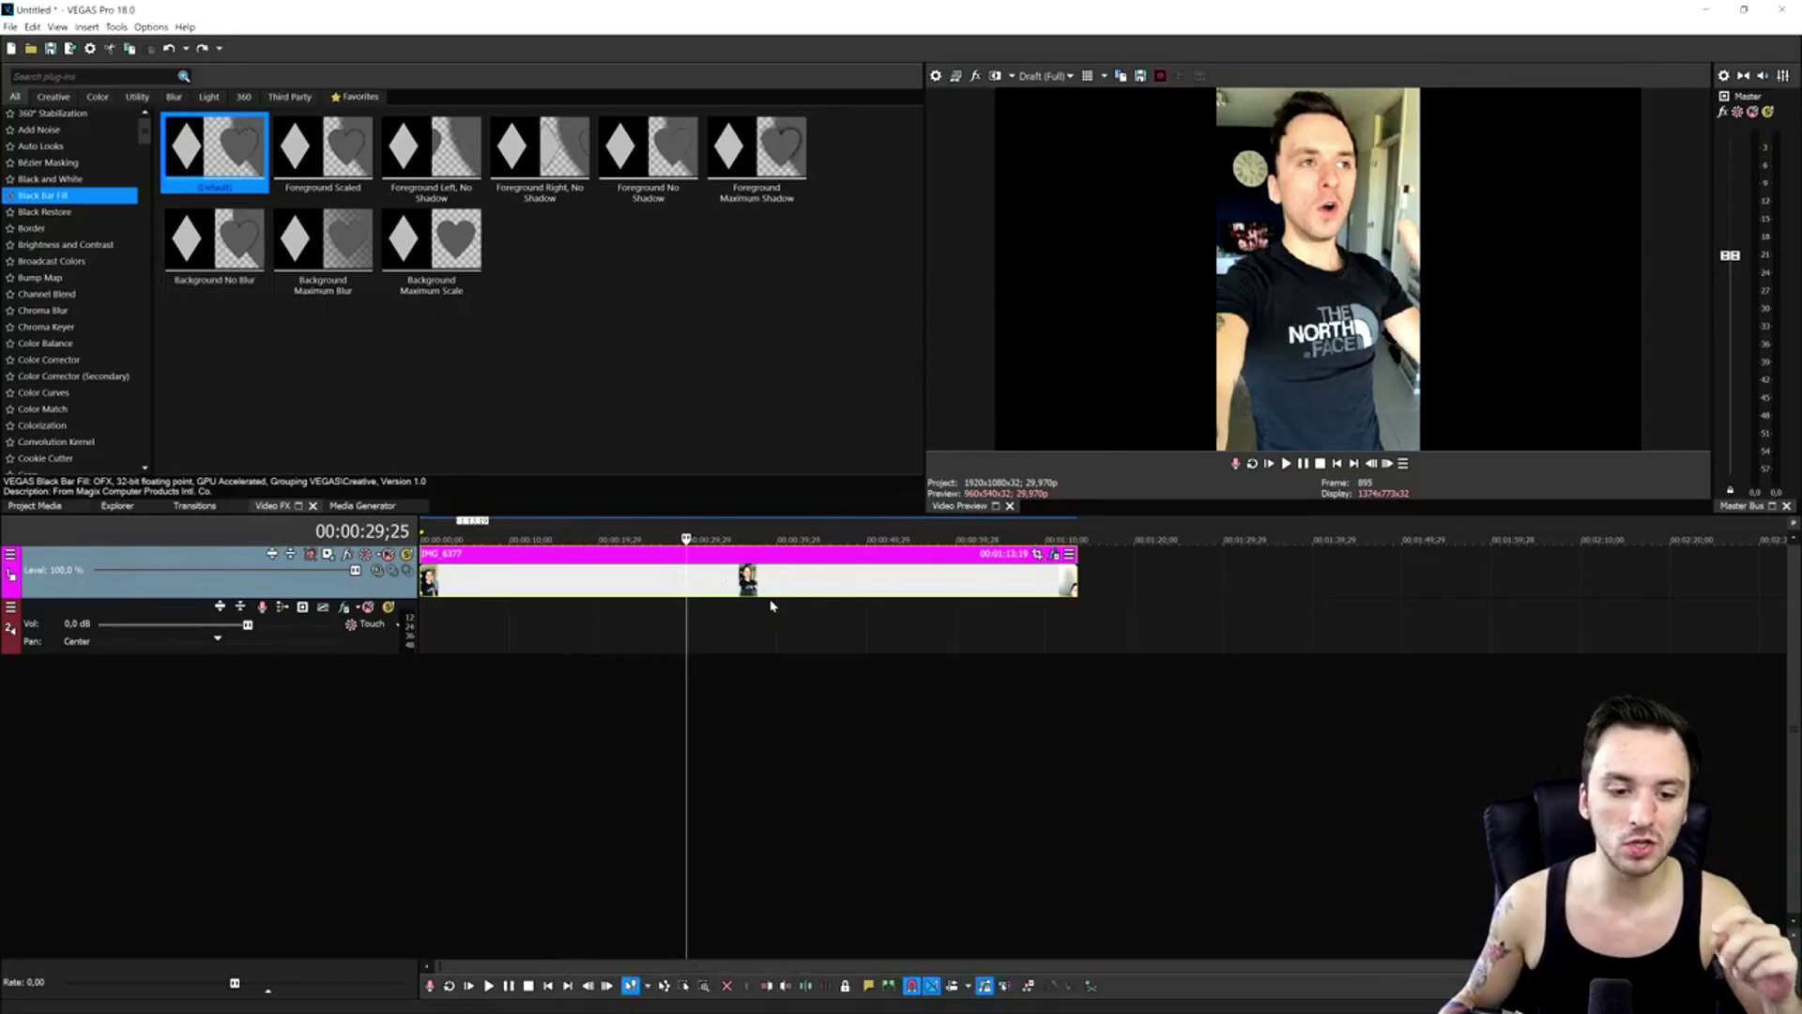
Duplicate the video track and enlarge the lower copy to about 6,359 × 3,577 with Track Motion
right_click(370, 588)
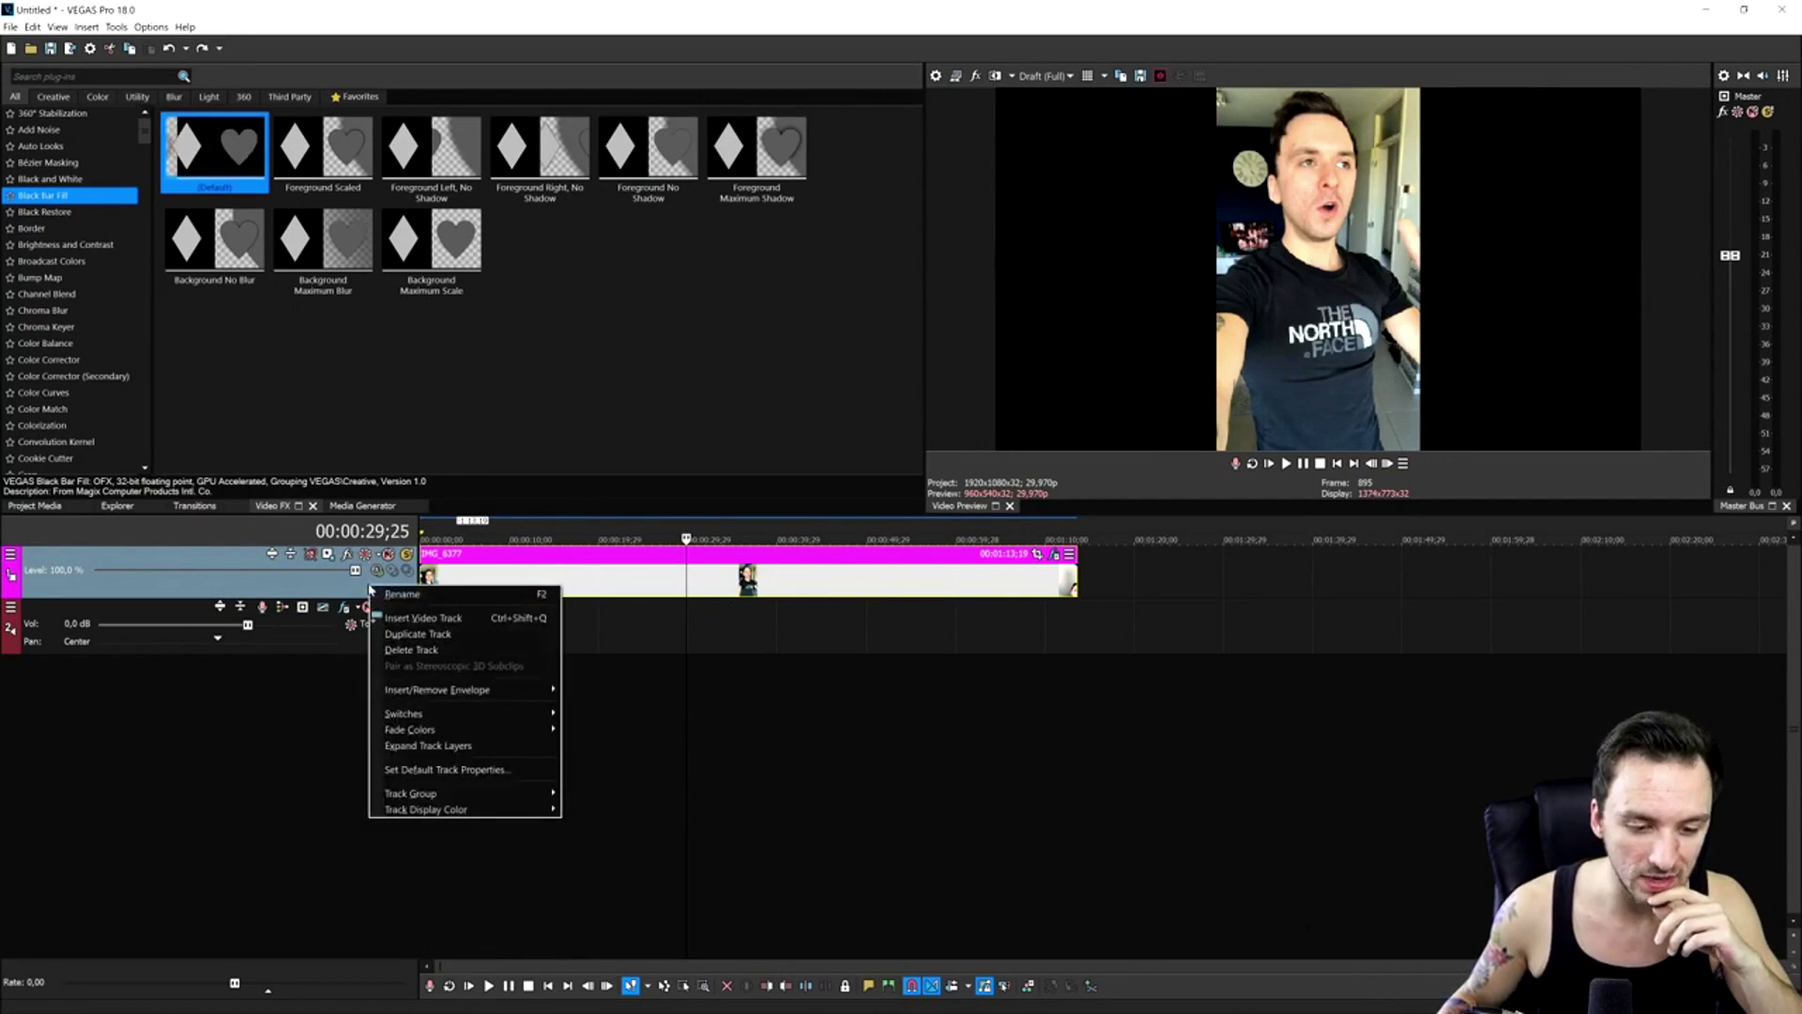
click(417, 631)
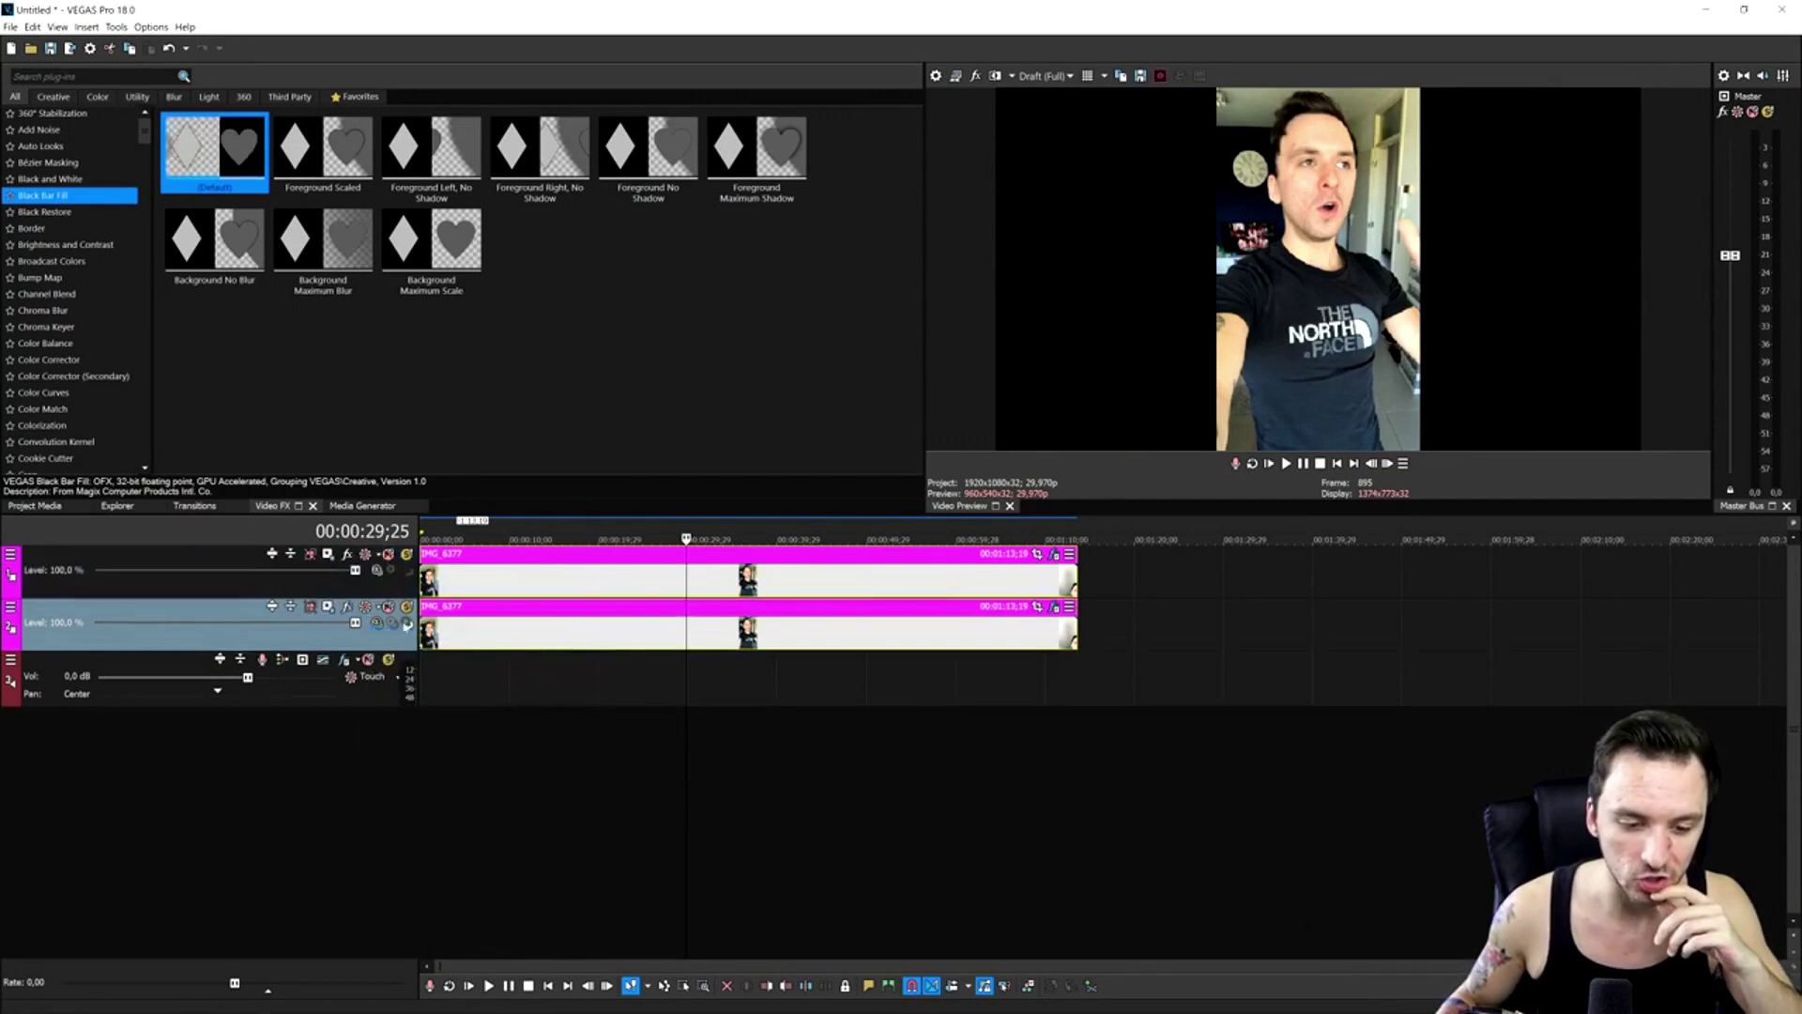
click(327, 607)
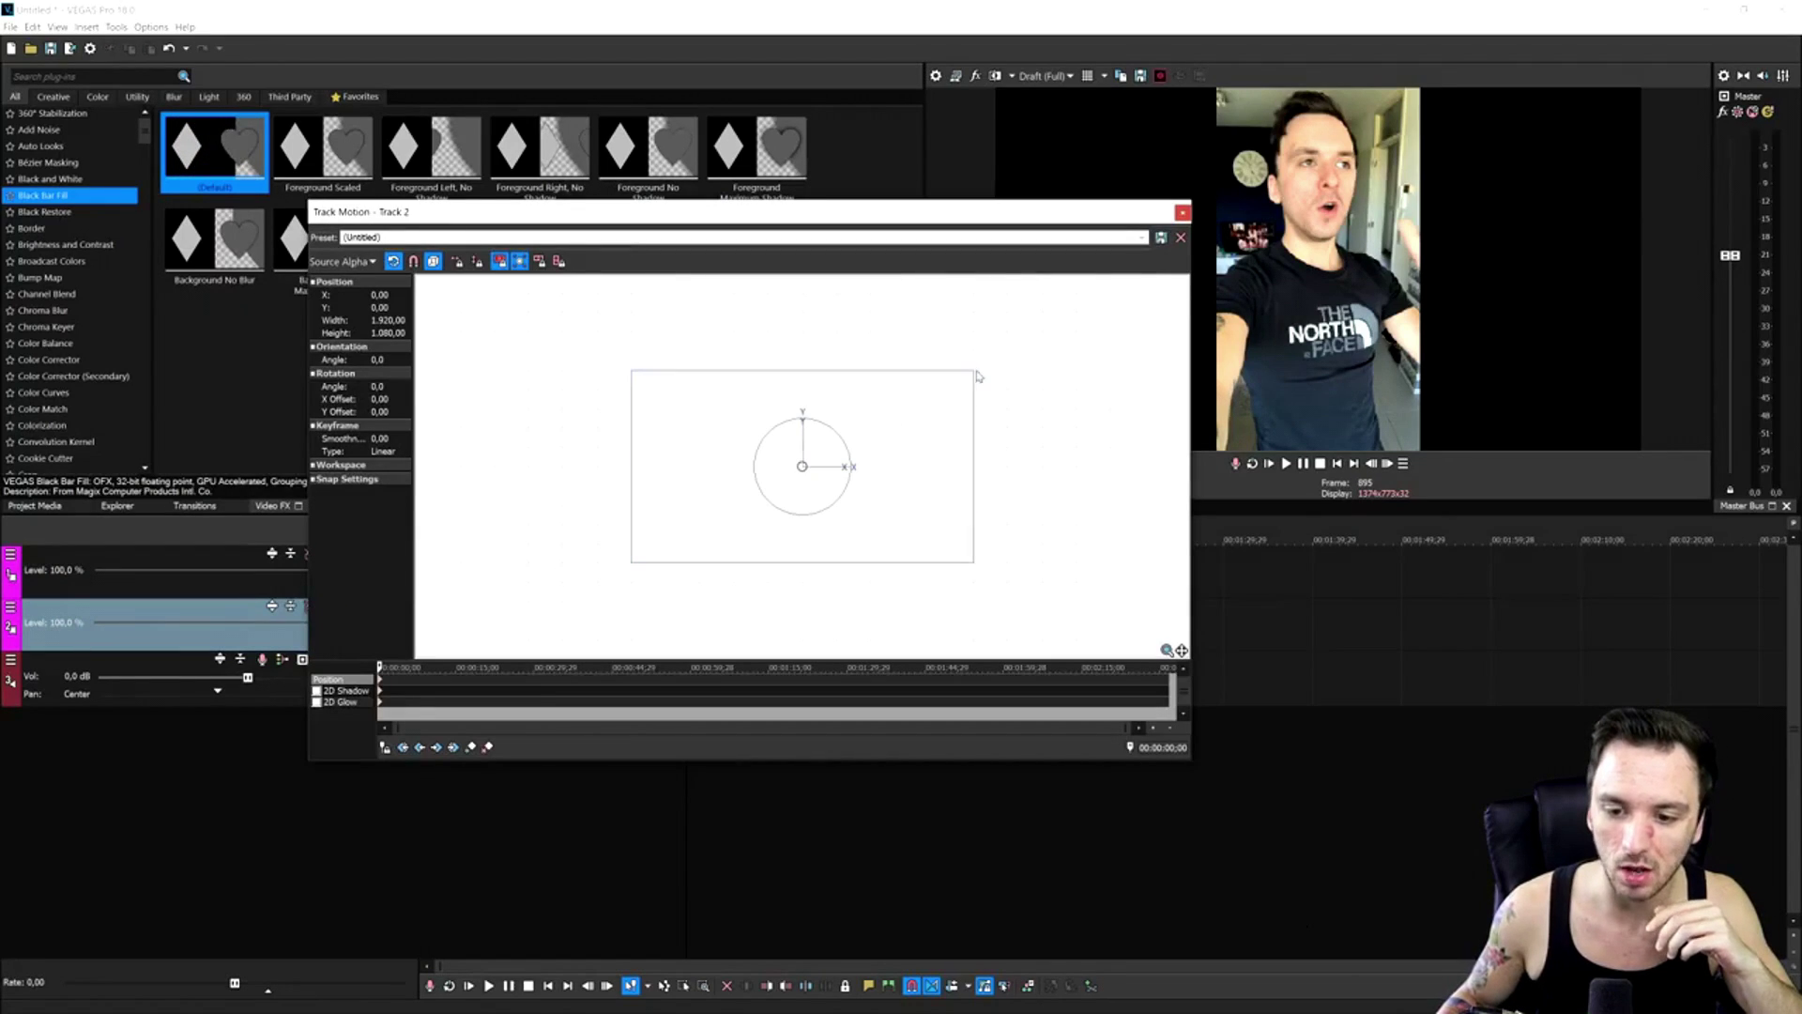
drag(976, 377, 1284, 264)
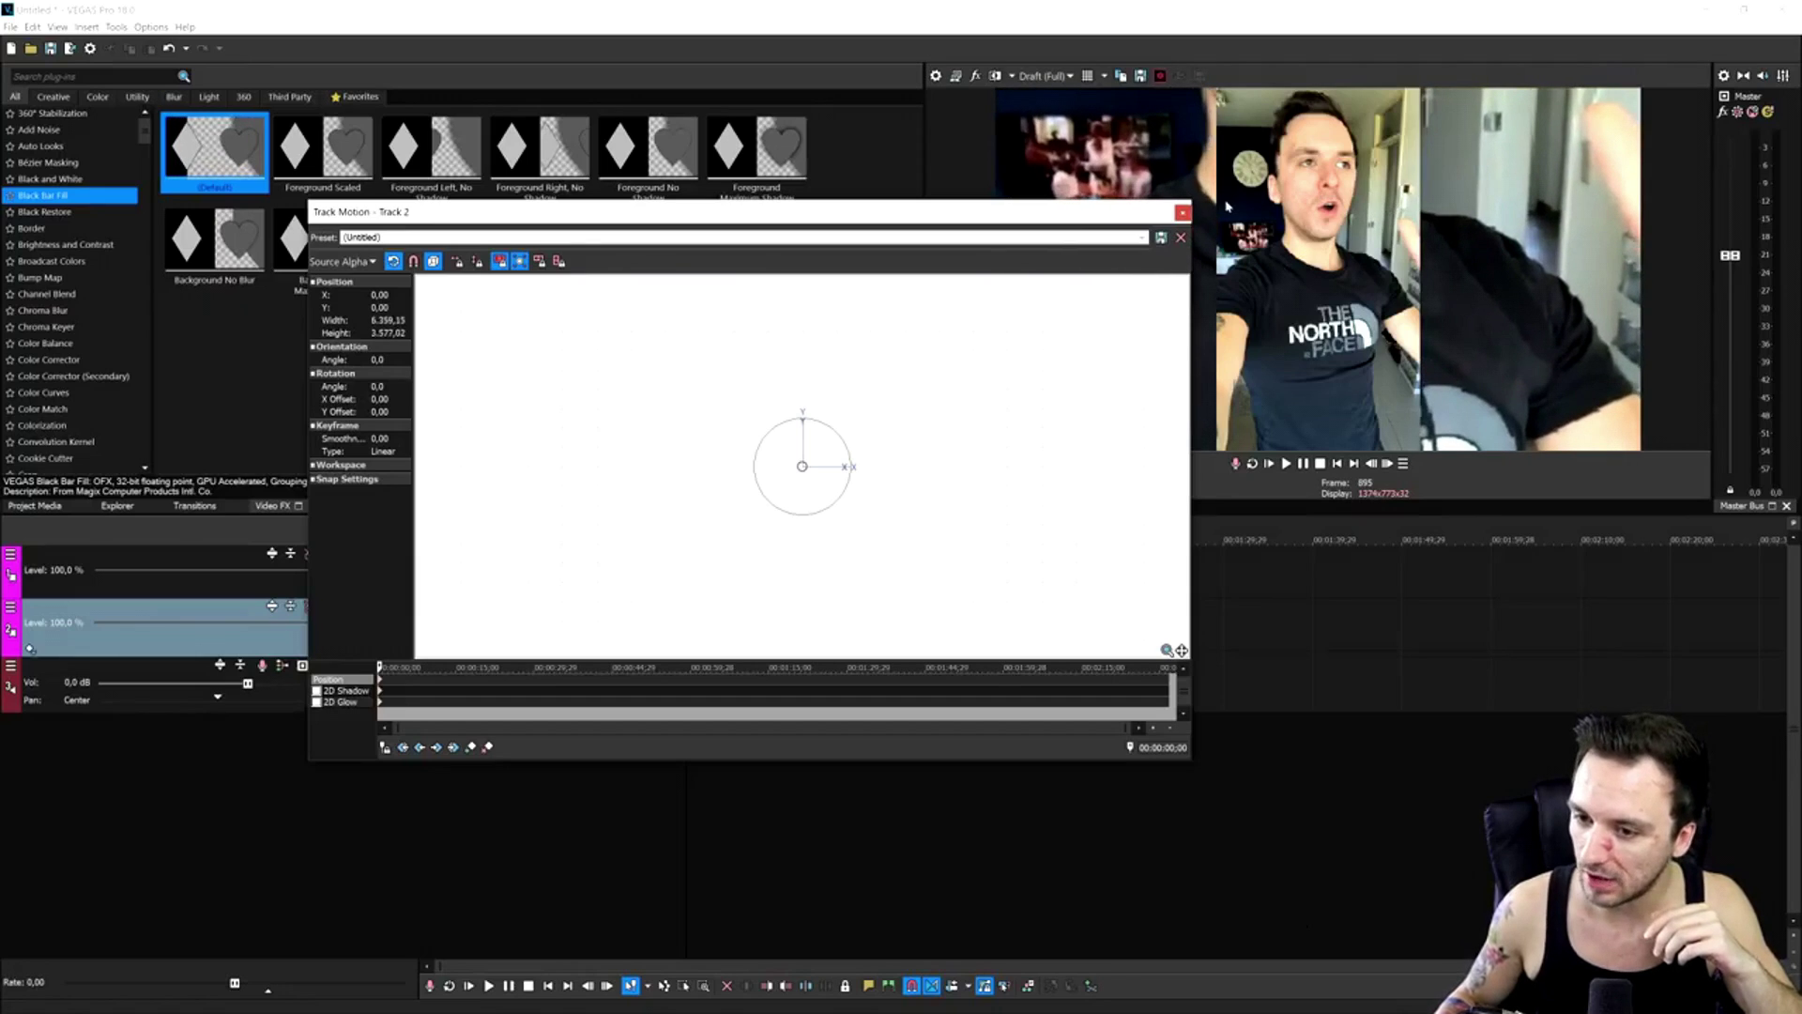
click(1182, 212)
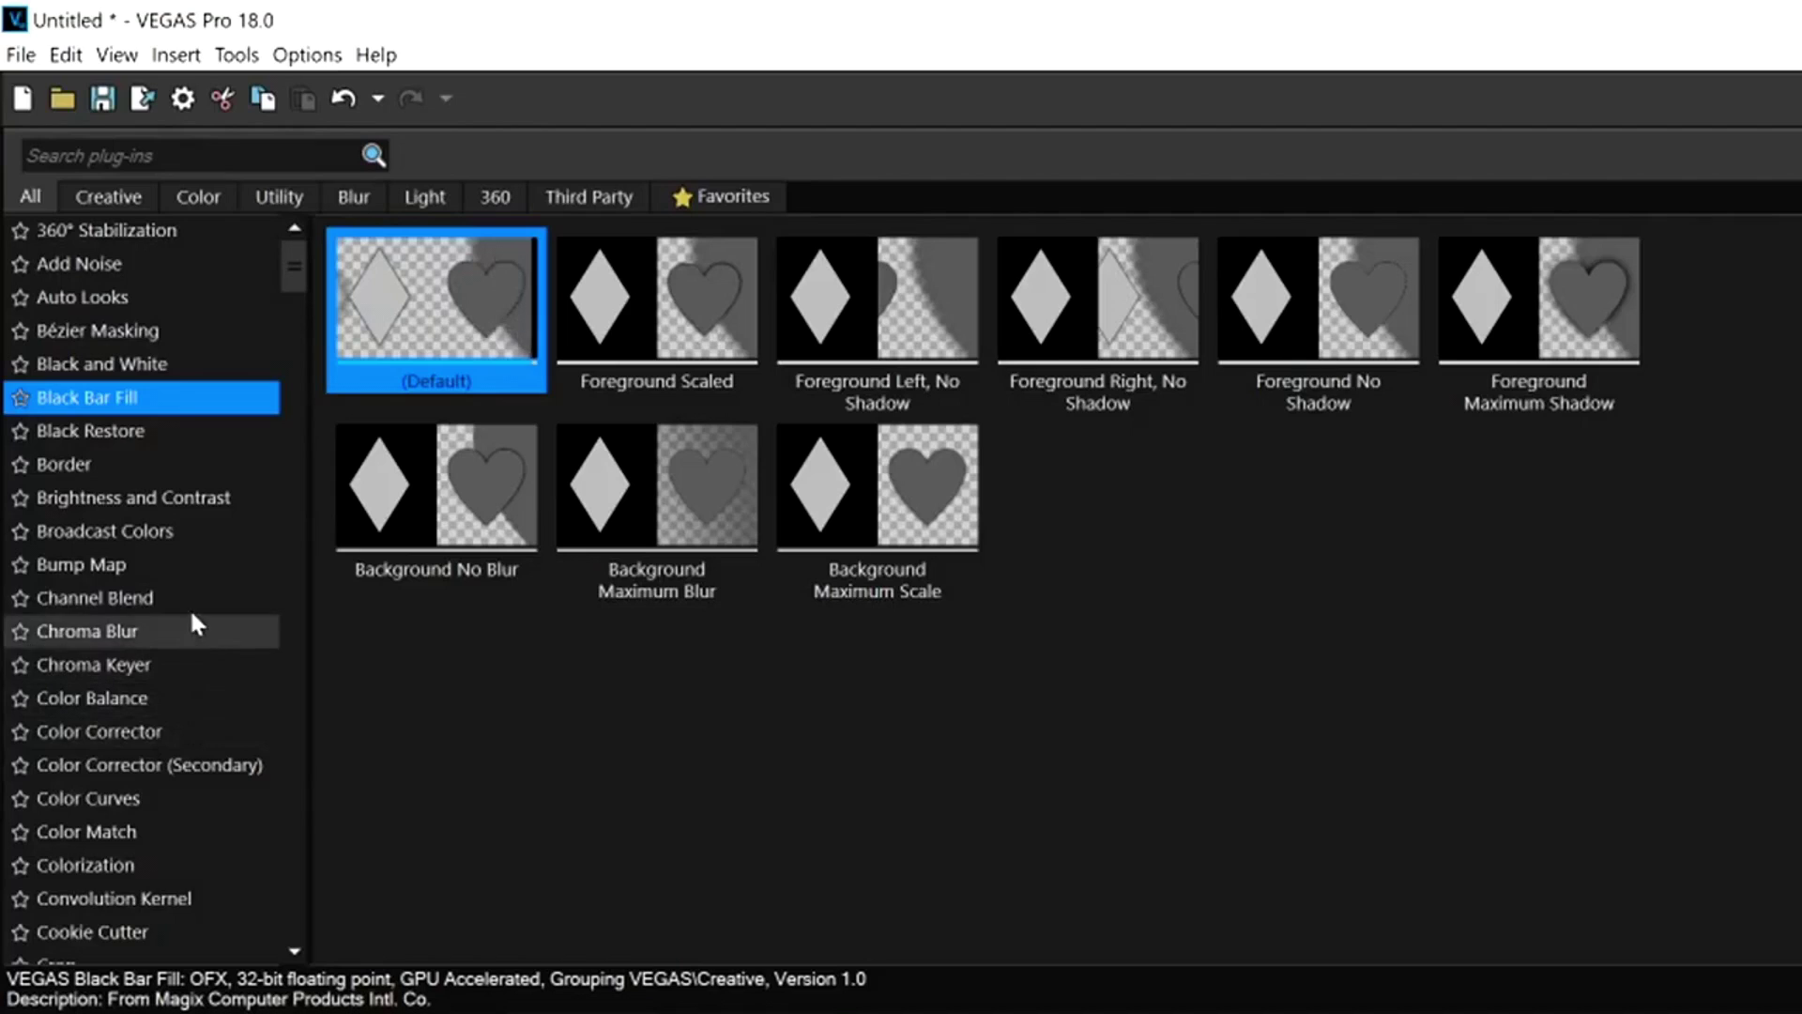
Apply the Gaussian Blur effect's Medium Blur preset to the enlarged clip on the lower track
scroll(177, 845, down, 6)
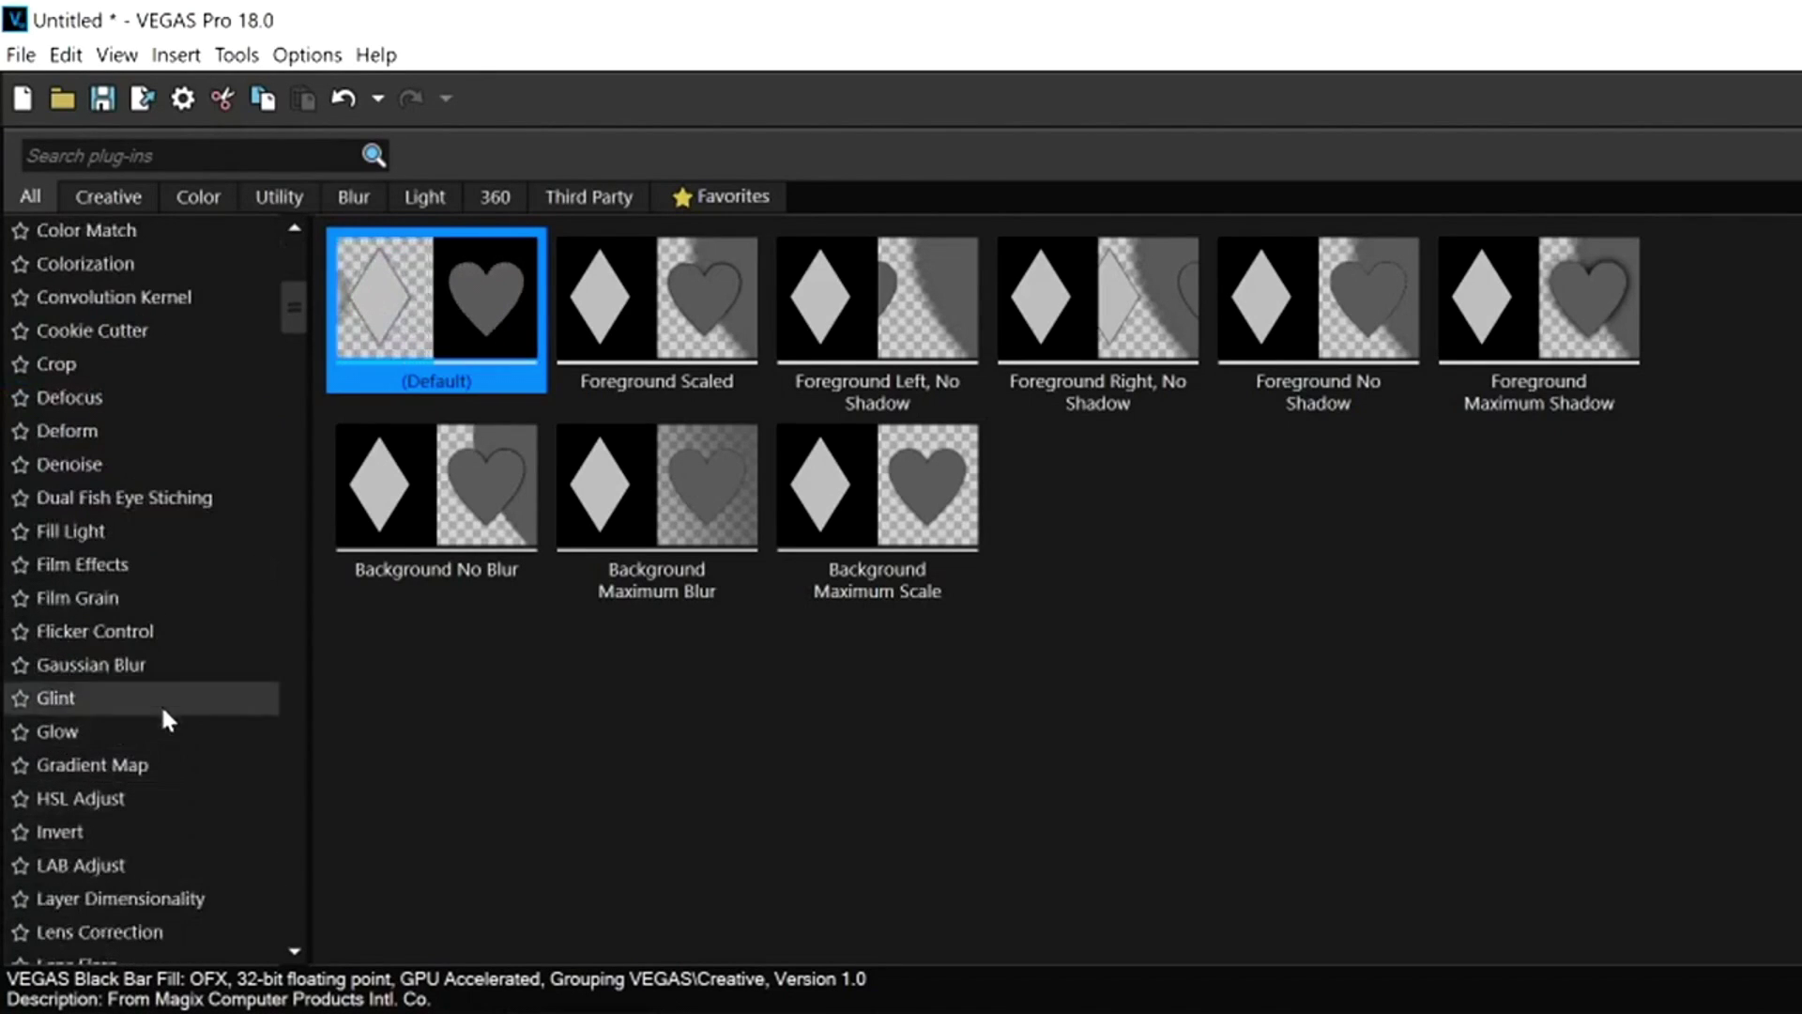
click(169, 665)
click(732, 380)
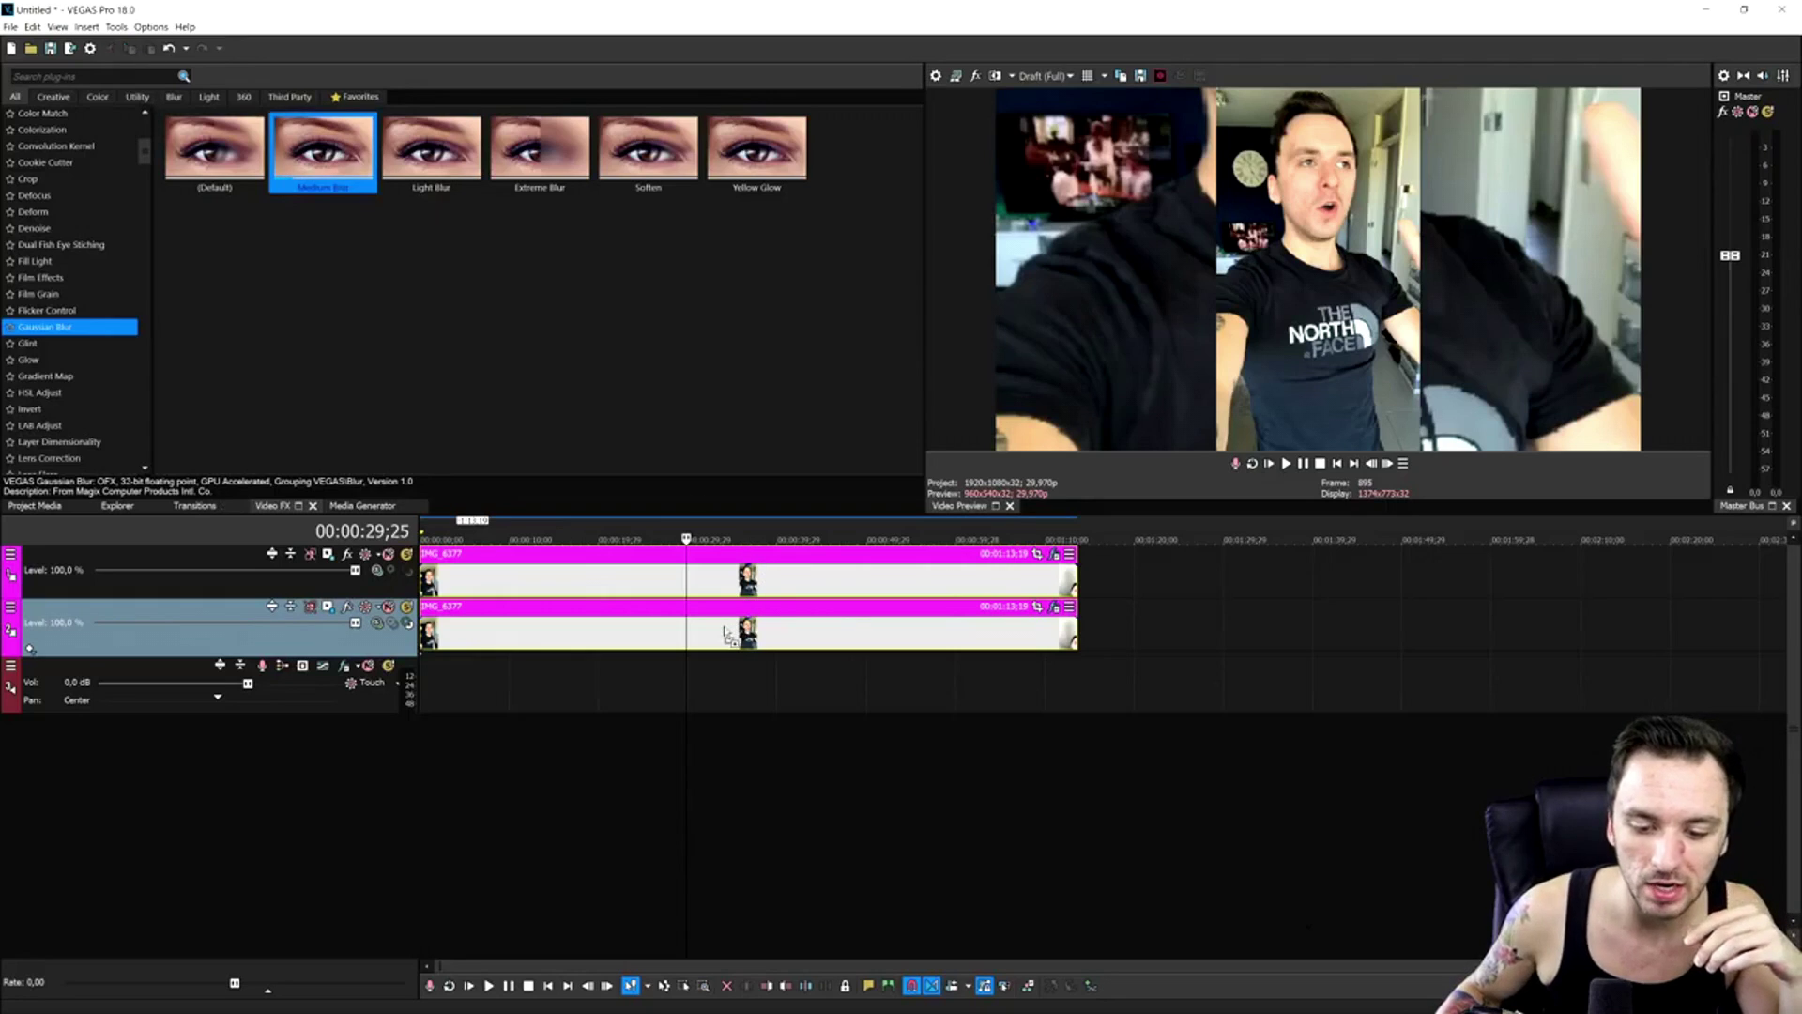
drag(728, 635, 725, 633)
Check the manually blurred background at other points in the video, and delete the clip on the lower track
click(1038, 554)
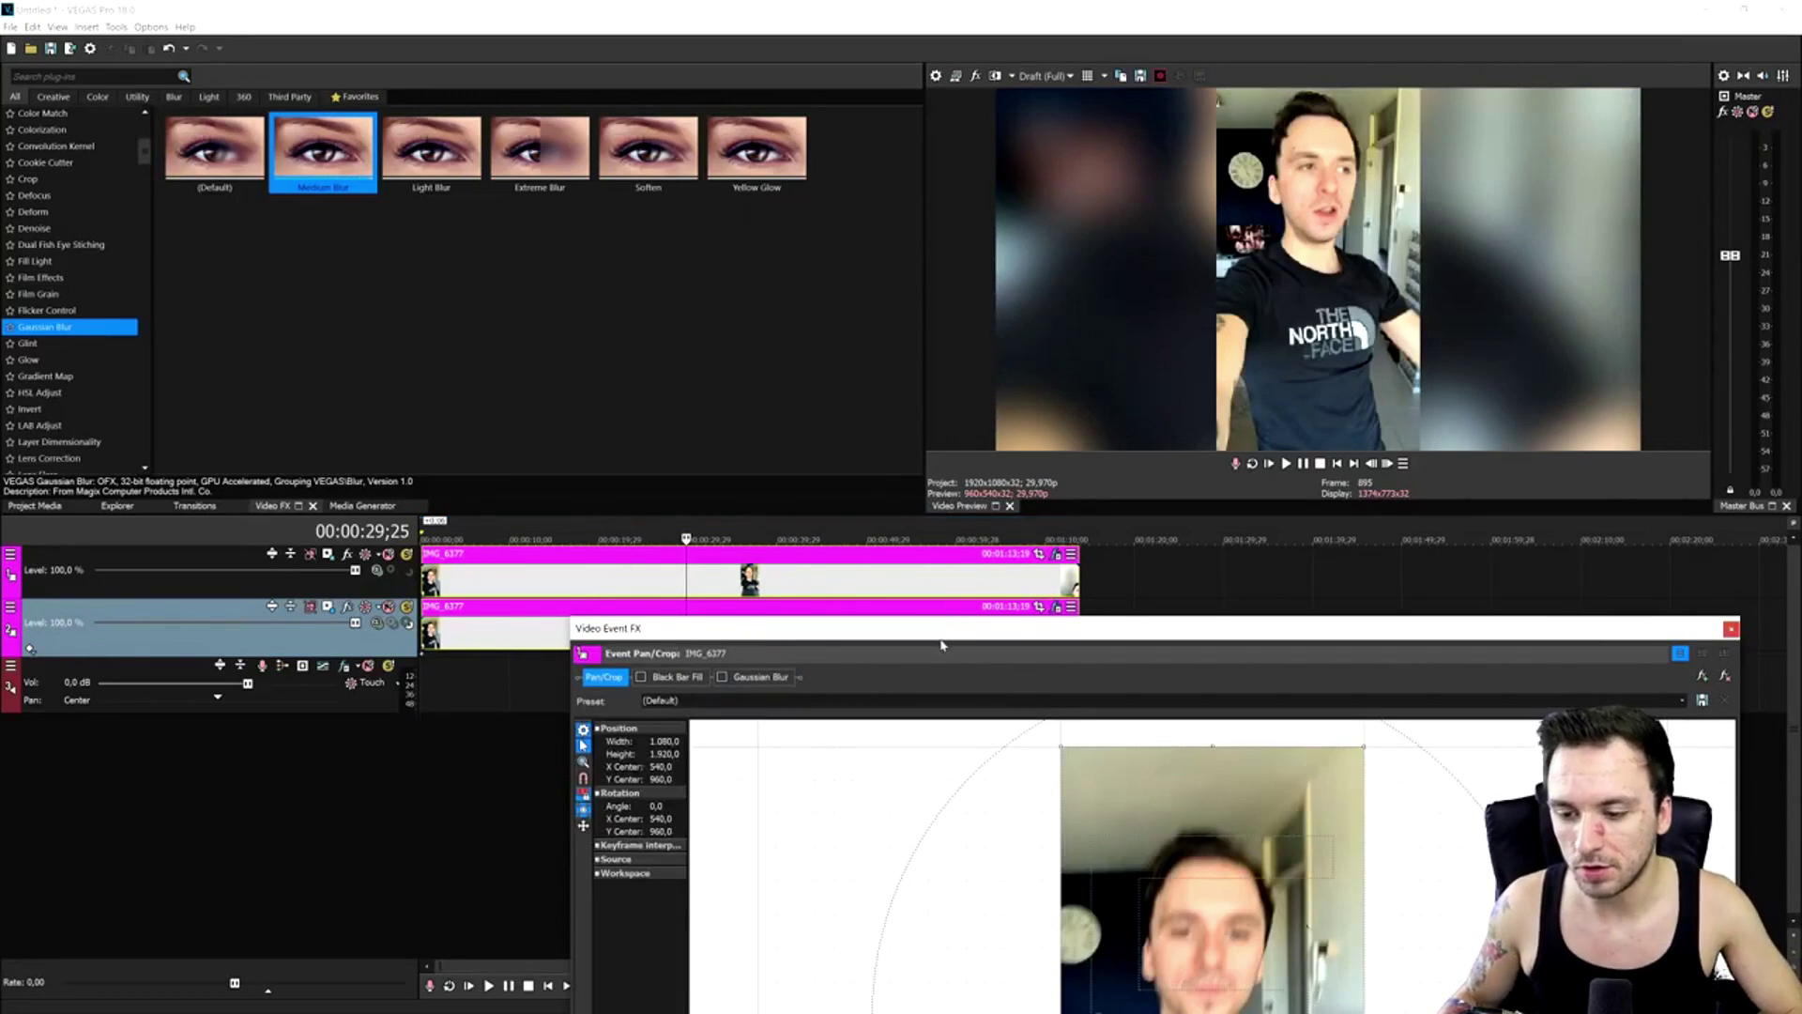
drag(942, 645, 984, 715)
click(647, 540)
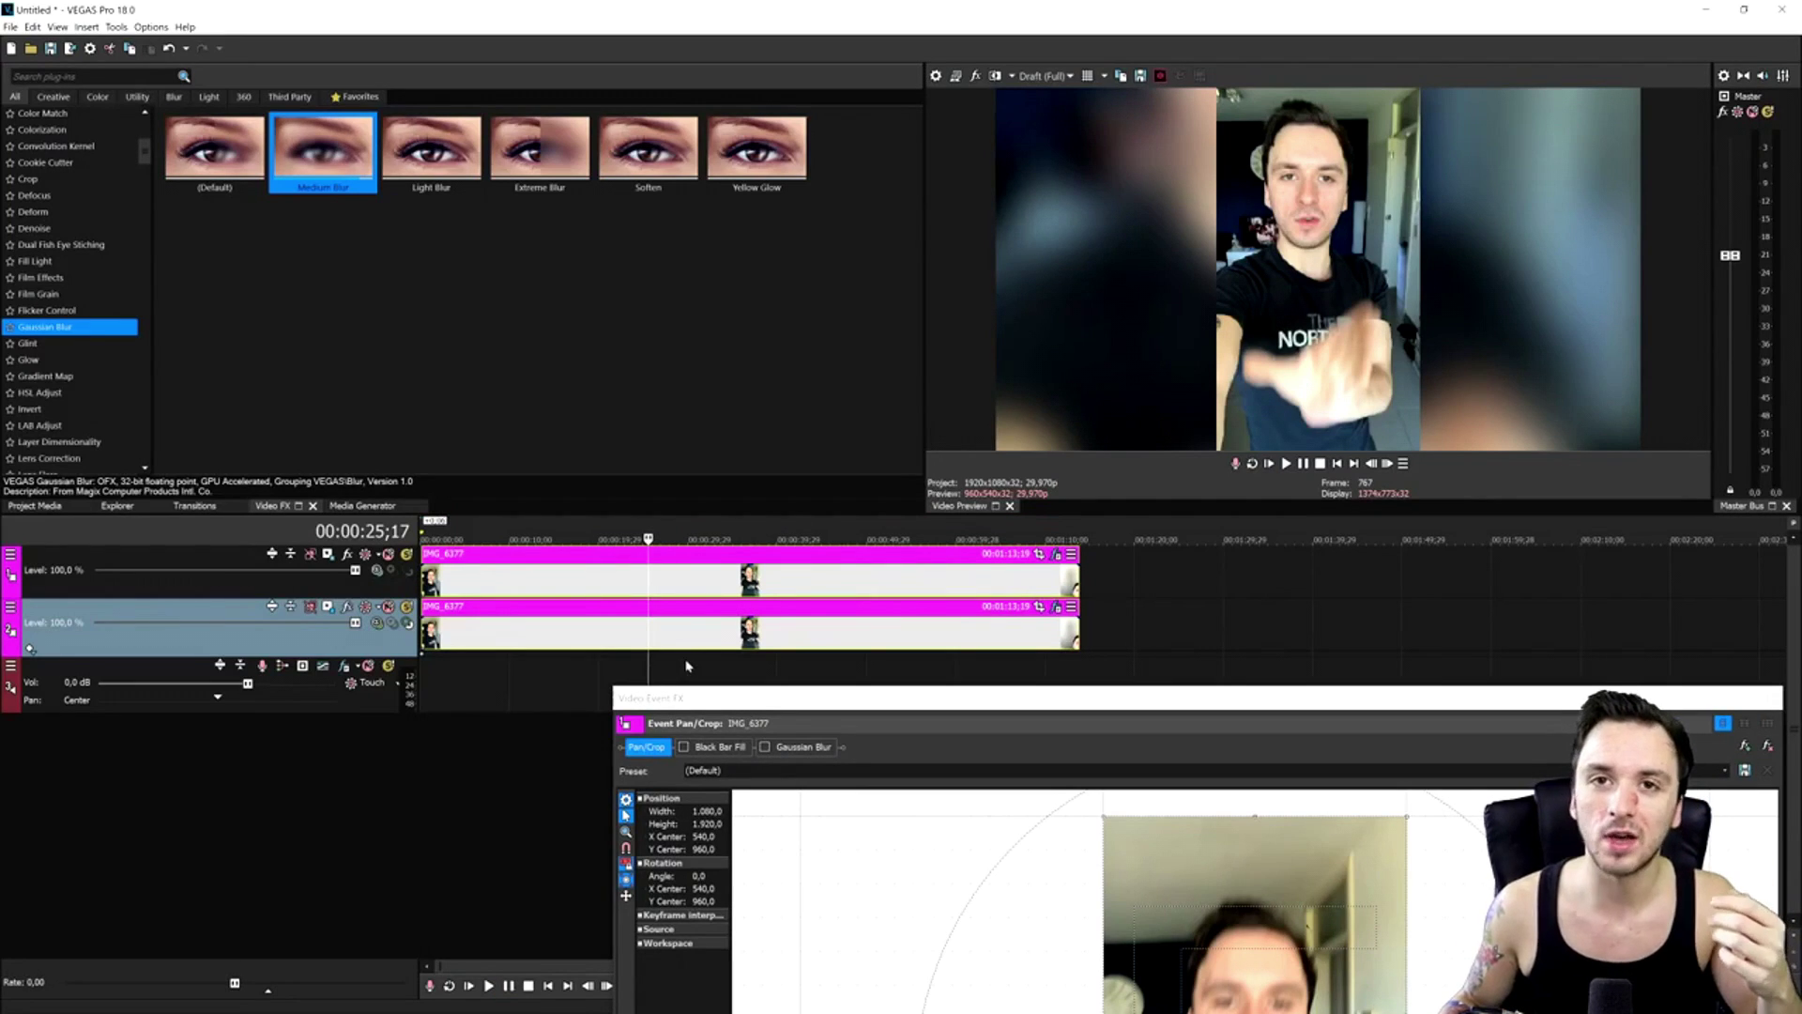
click(611, 645)
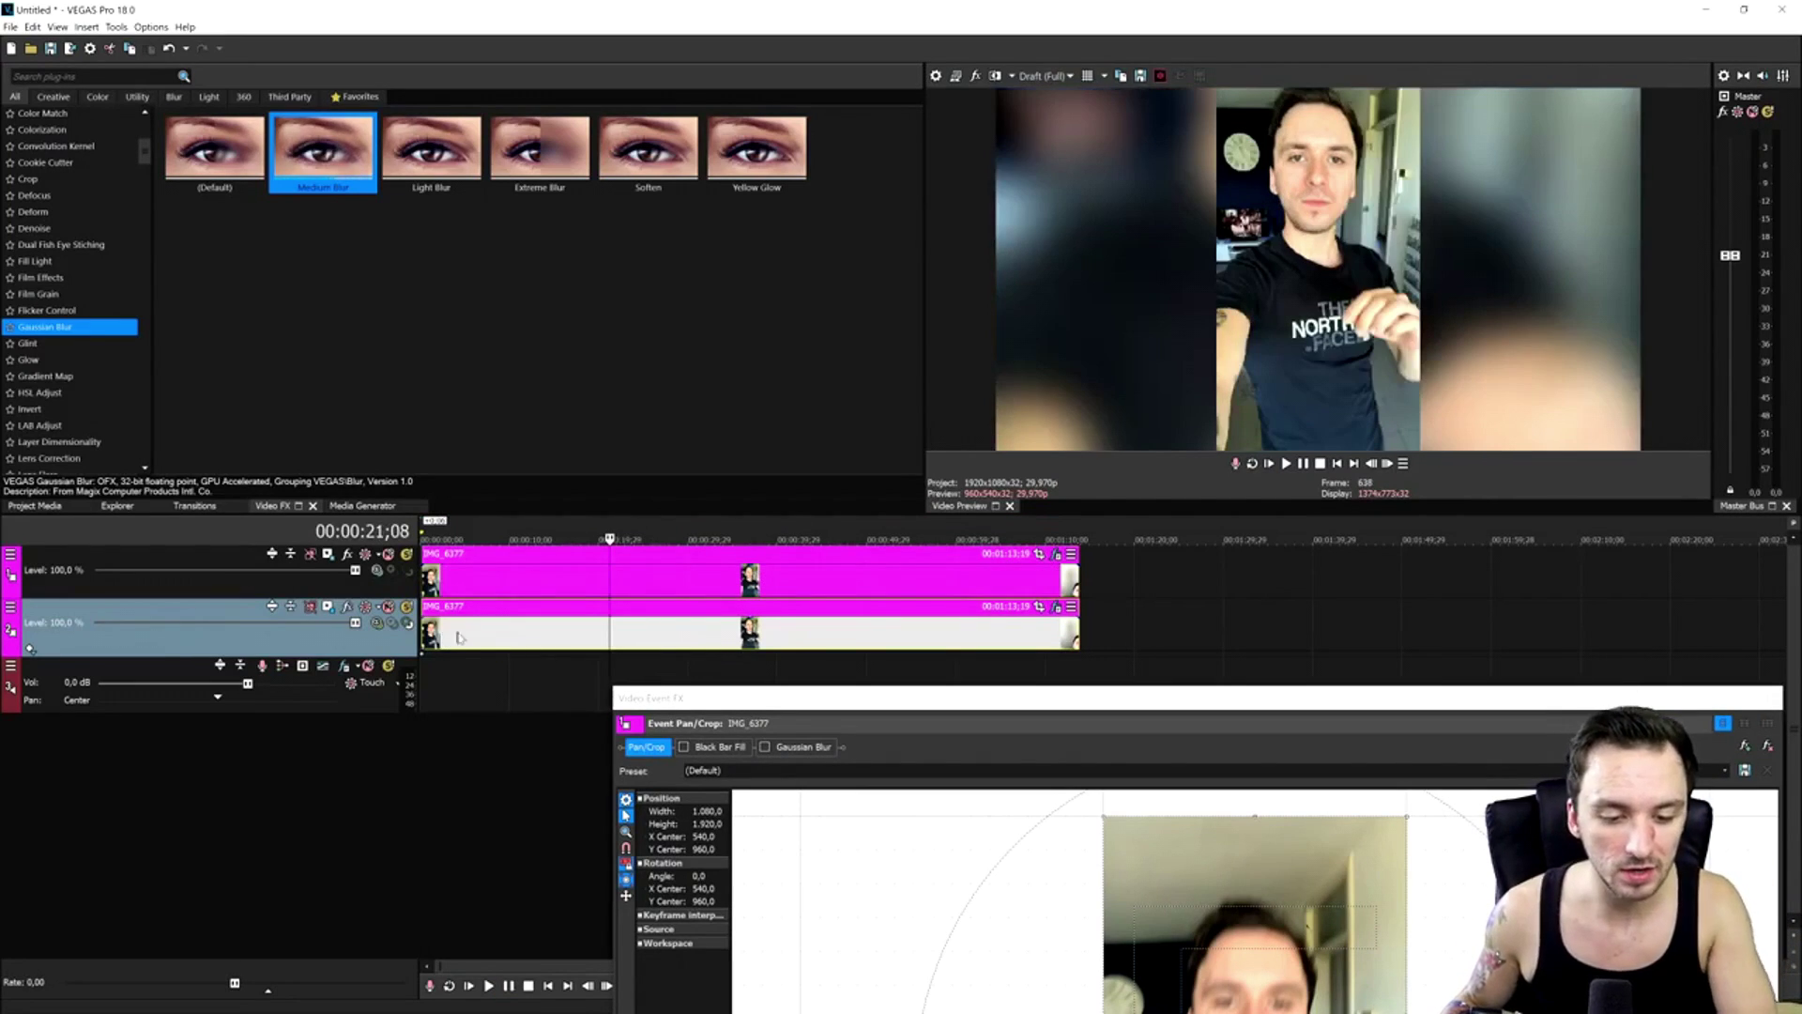
key(Delete)
Apply the Black Bar Fill (Default) preset to the remaining IMG_6377 clip and check the fill at several points in time
scroll(99, 197, up, 6)
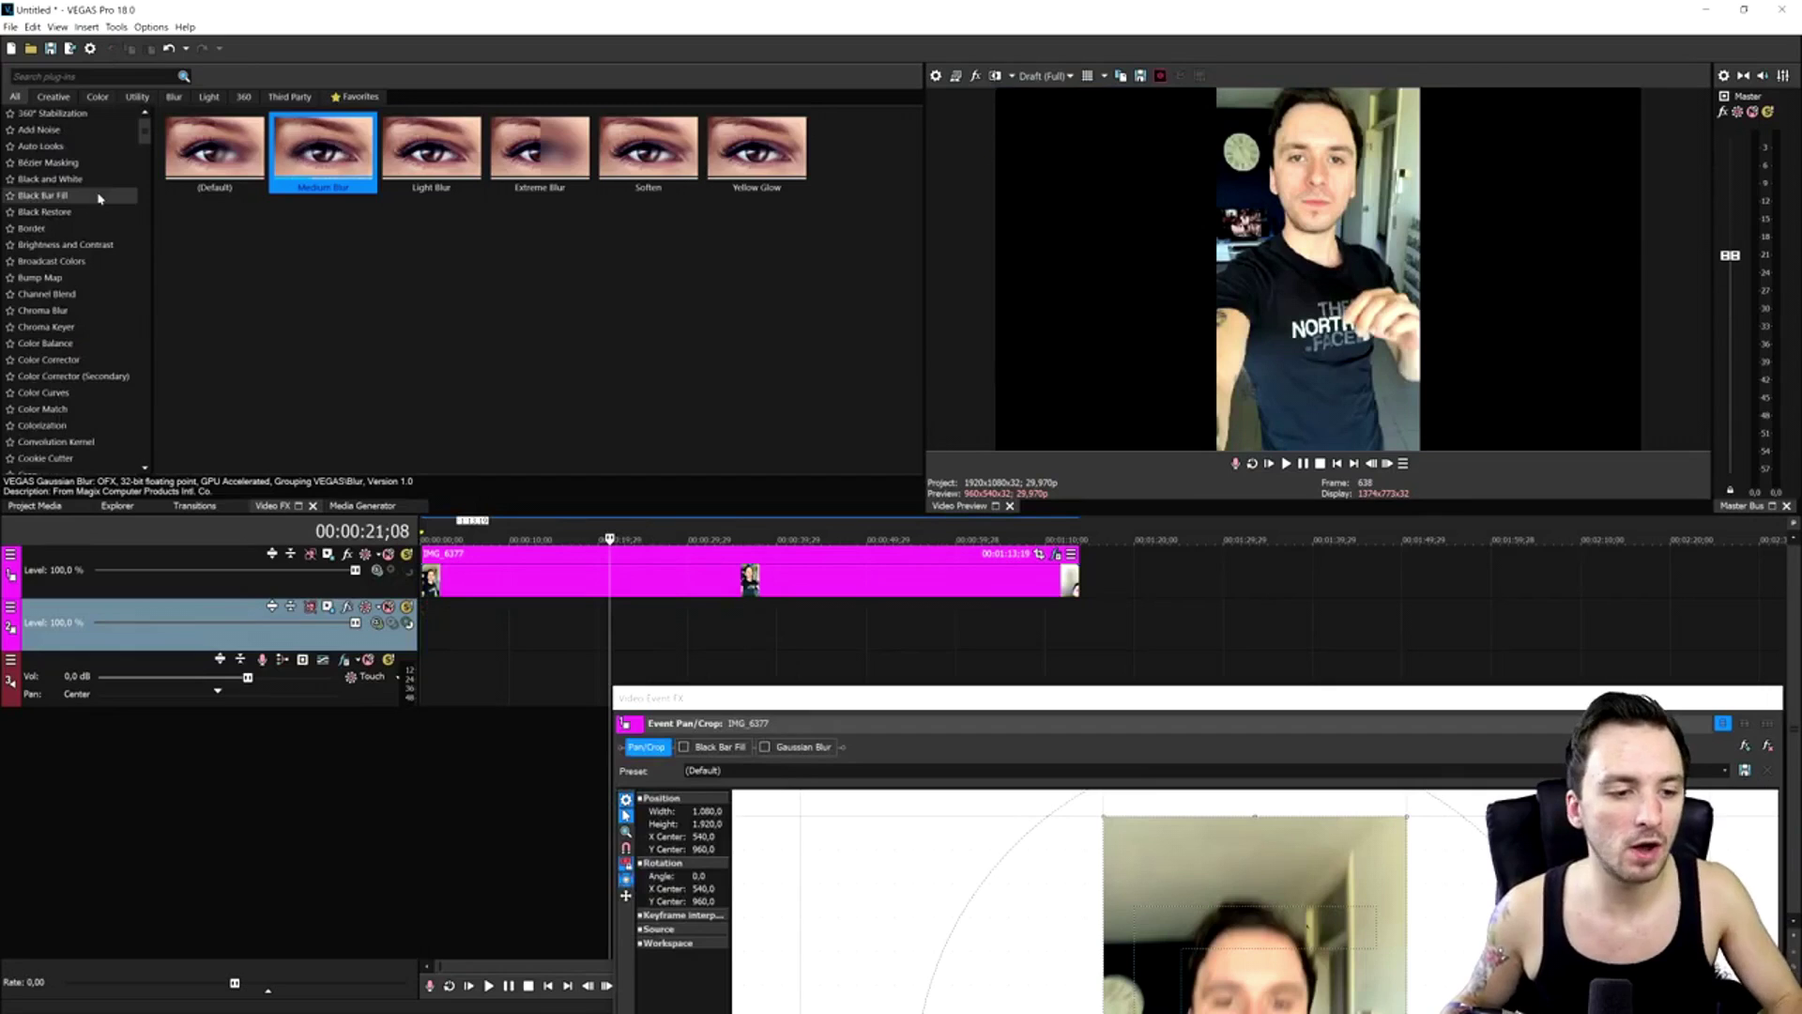
click(99, 197)
drag(214, 150, 780, 591)
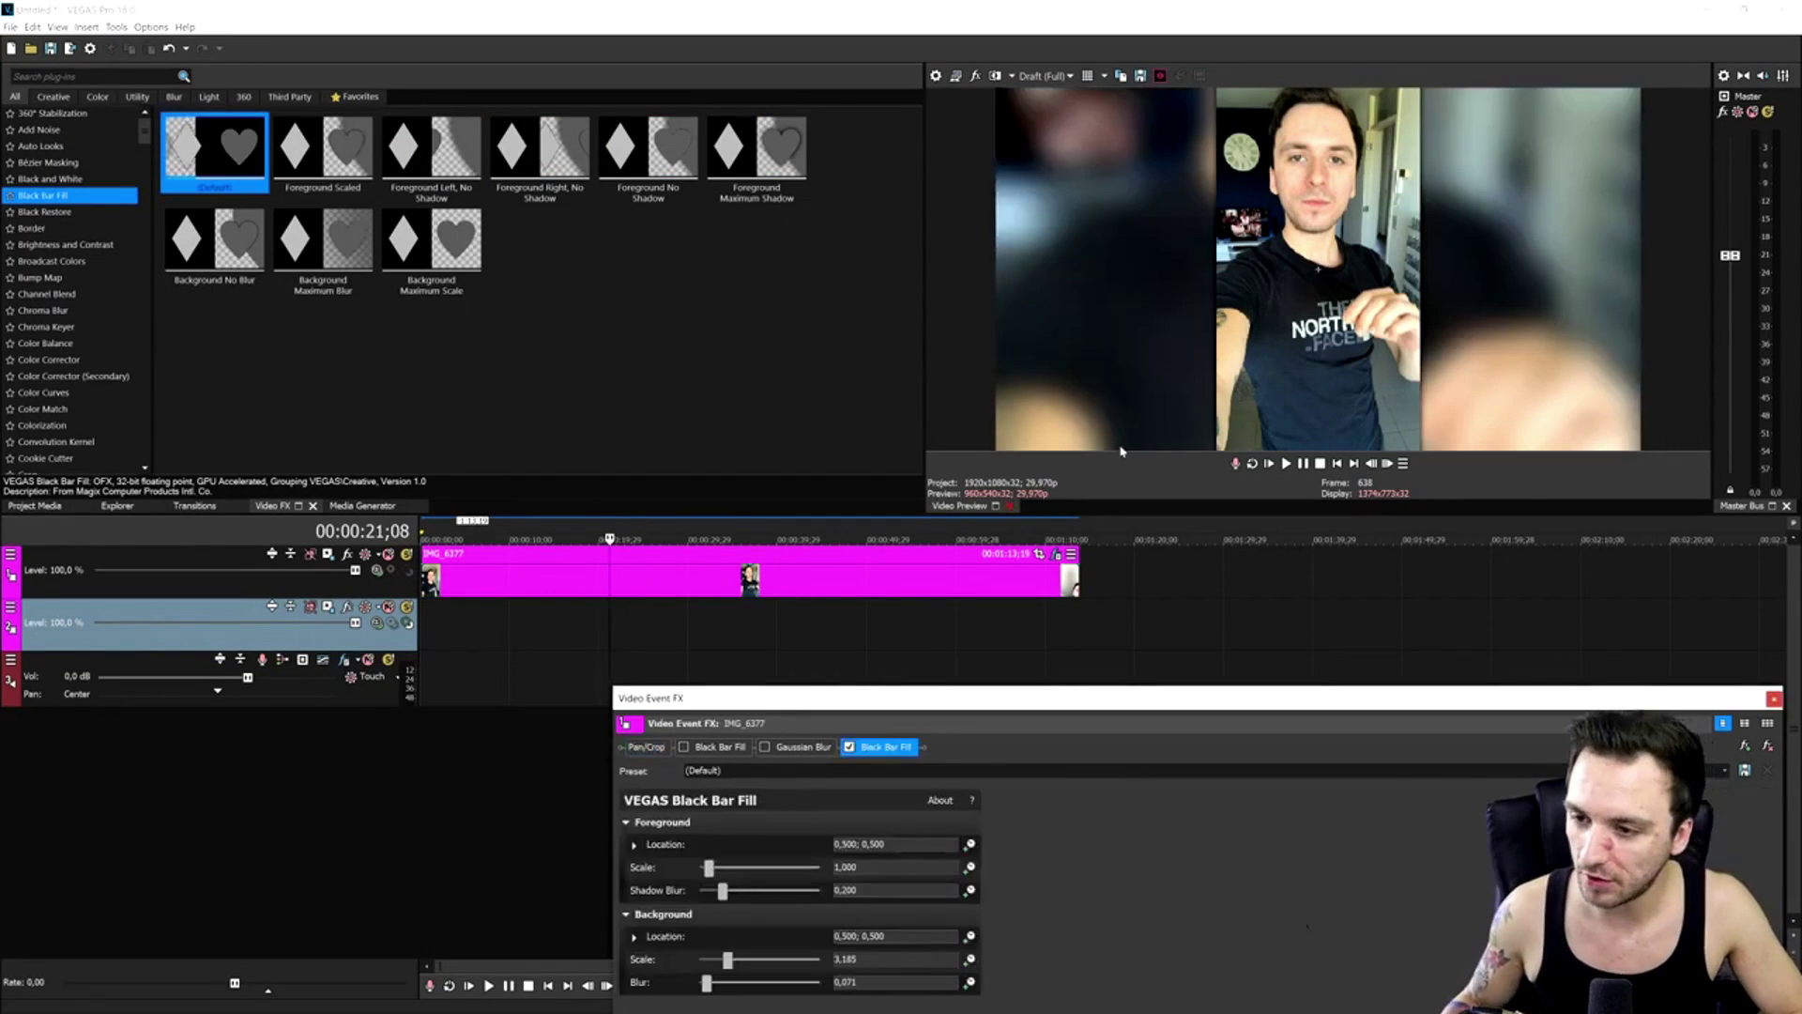
click(655, 526)
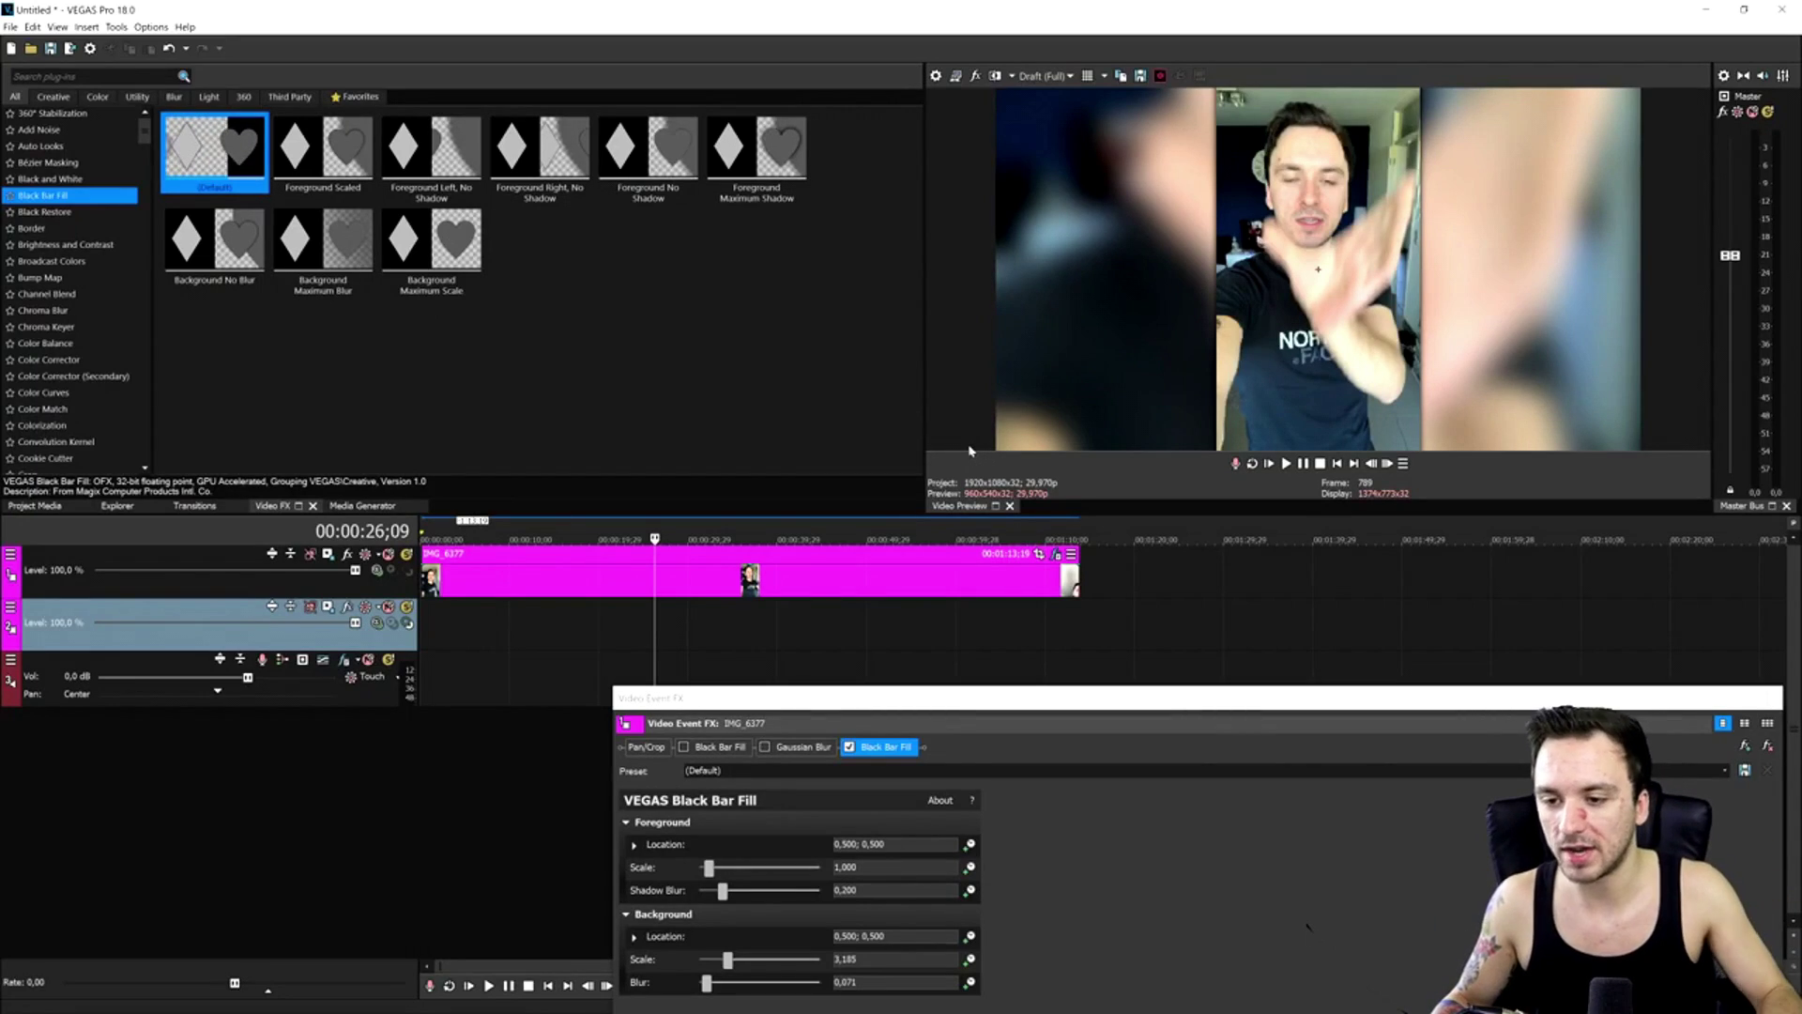
drag(699, 535, 775, 538)
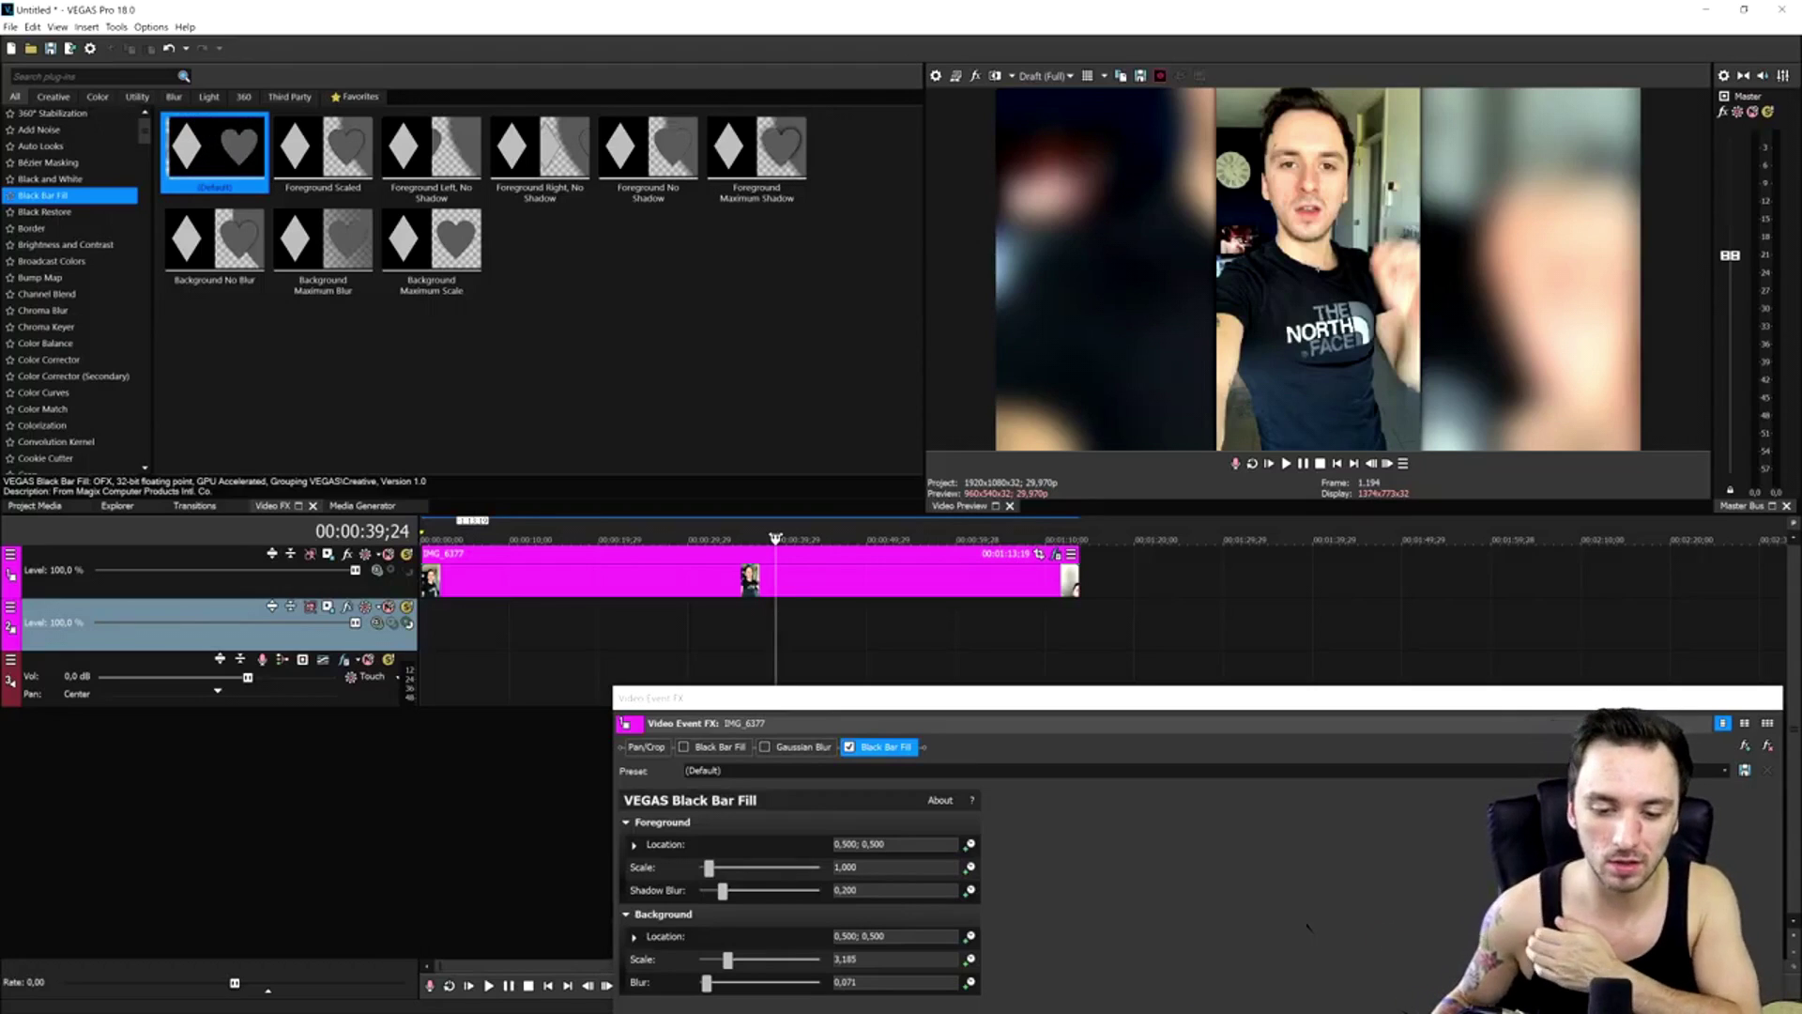
click(708, 574)
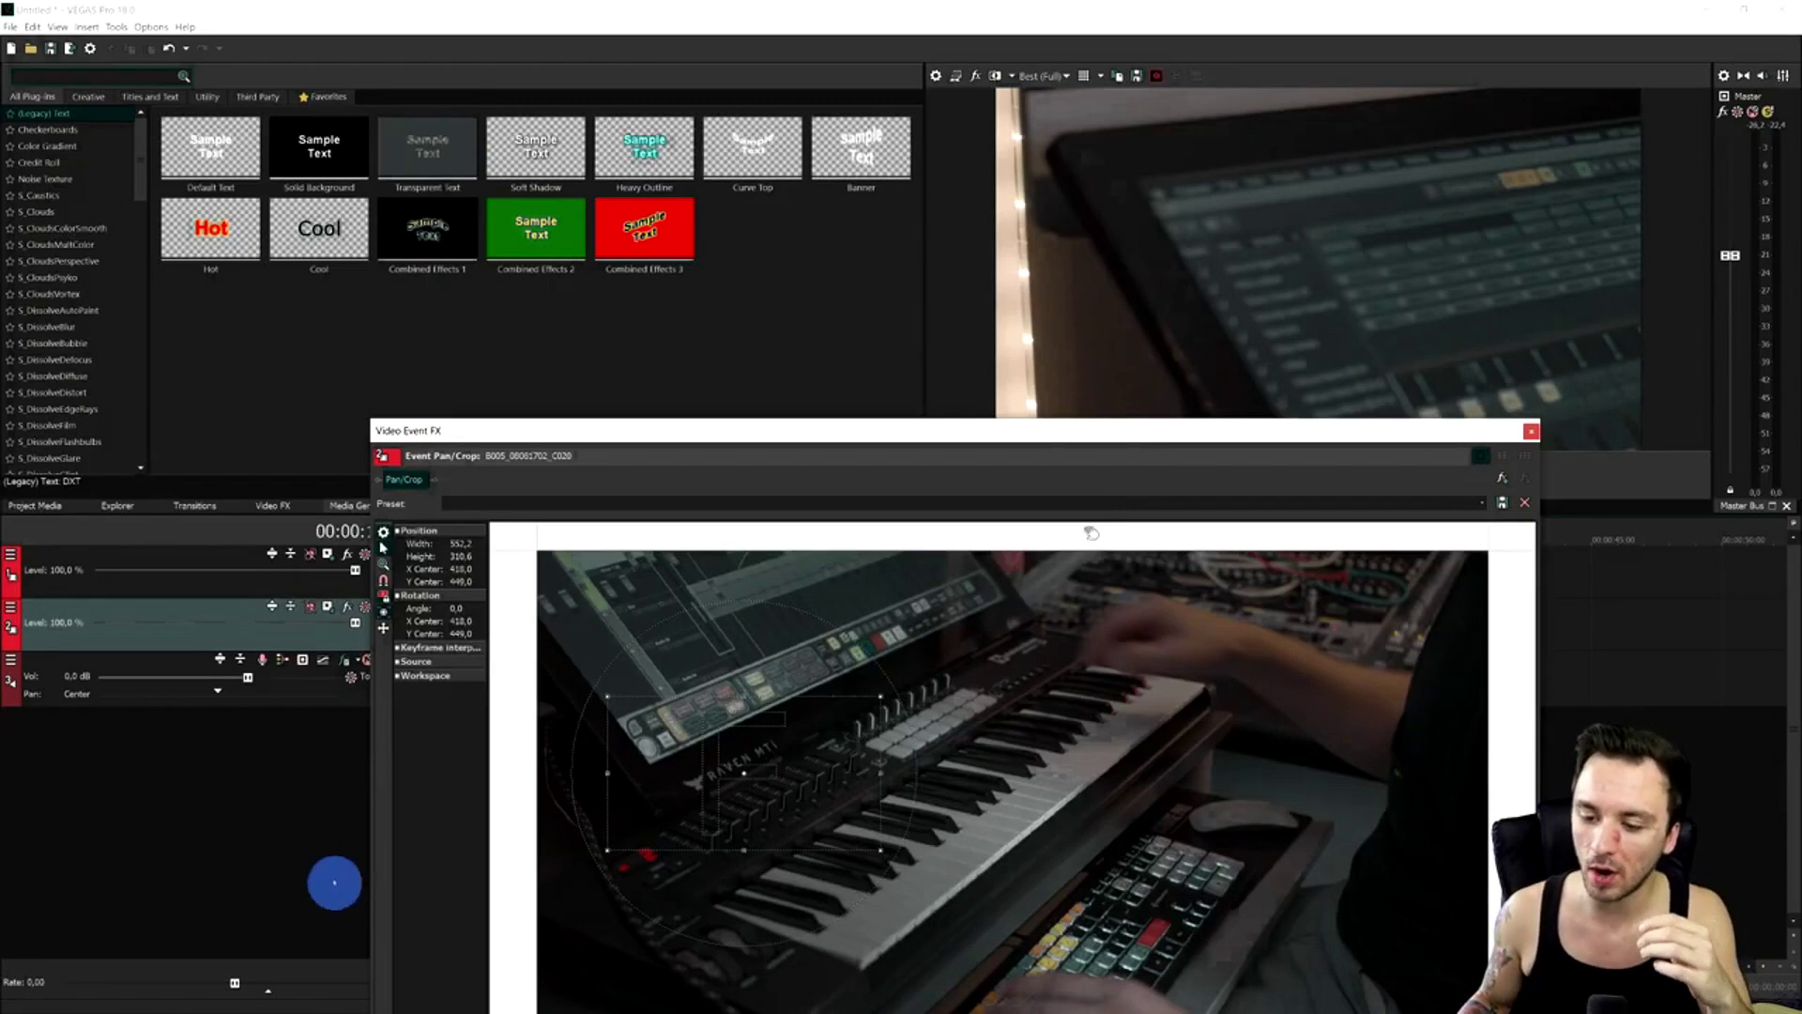
Close the keyboard clip's Pan/Crop settings and apply the Denoise effect's (Default) preset to that clip
click(1532, 432)
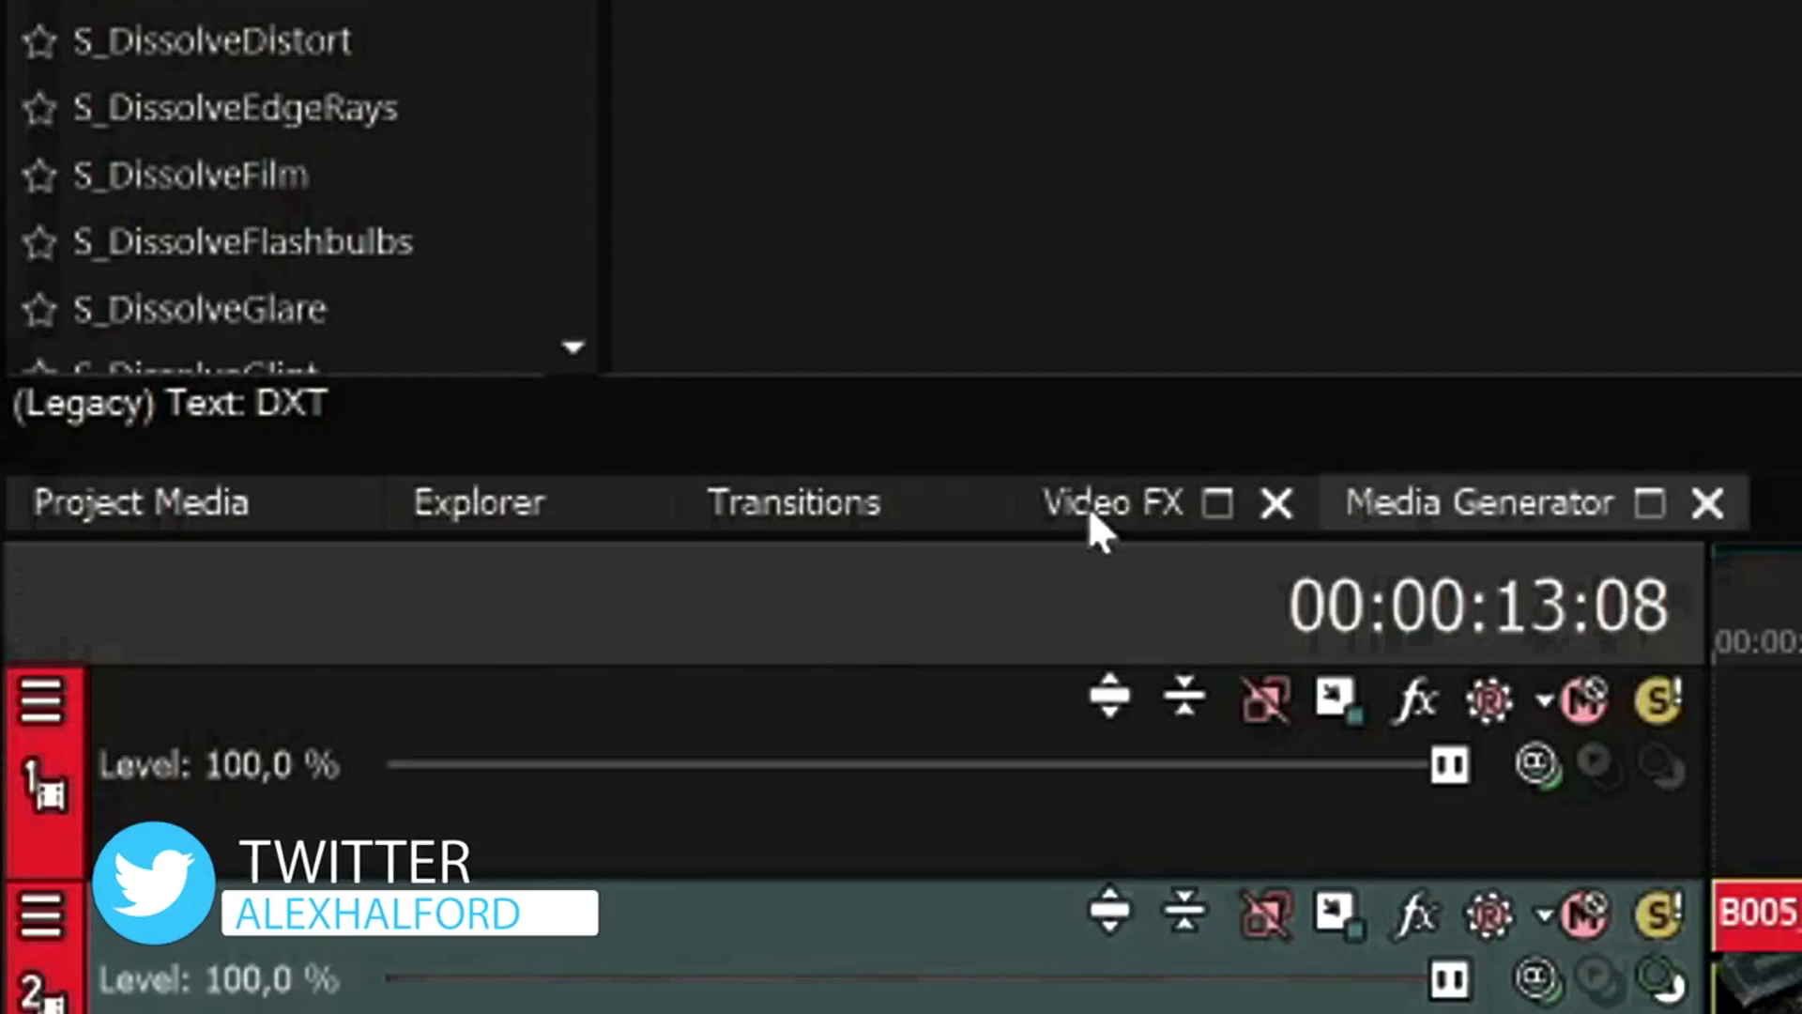
click(1089, 505)
click(1217, 503)
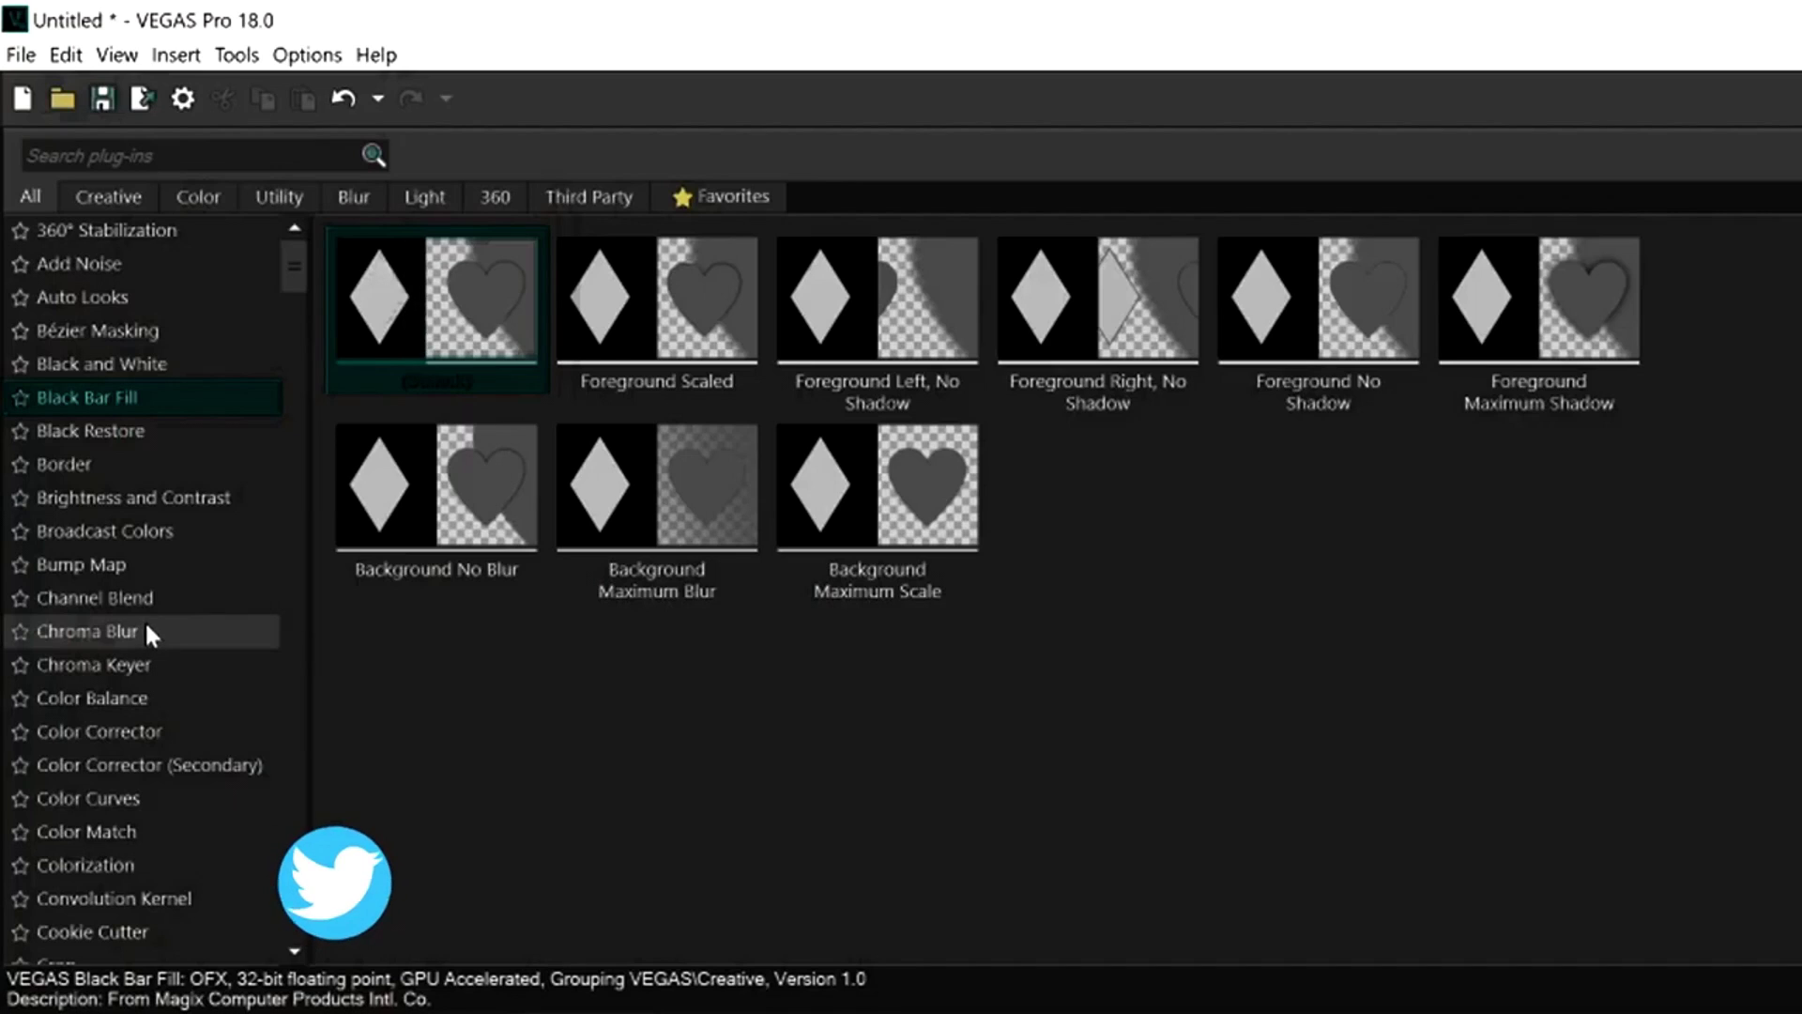
scroll(150, 555, down, 6)
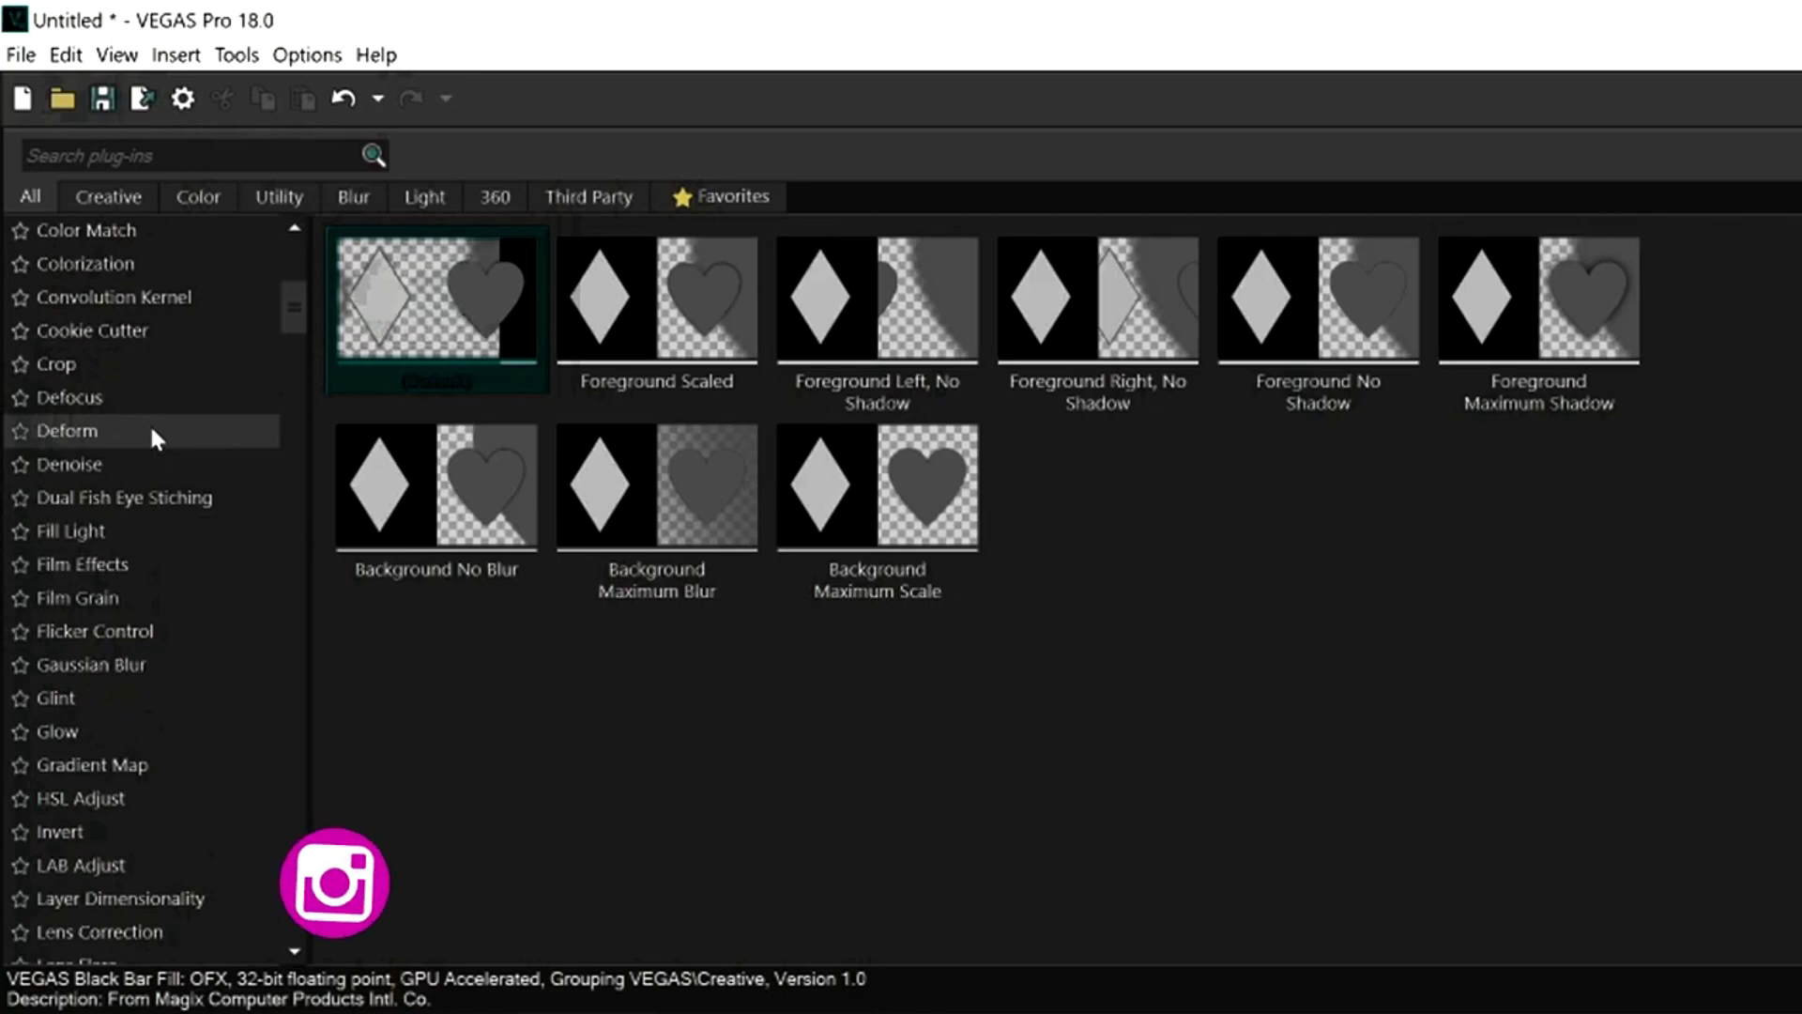
click(90, 461)
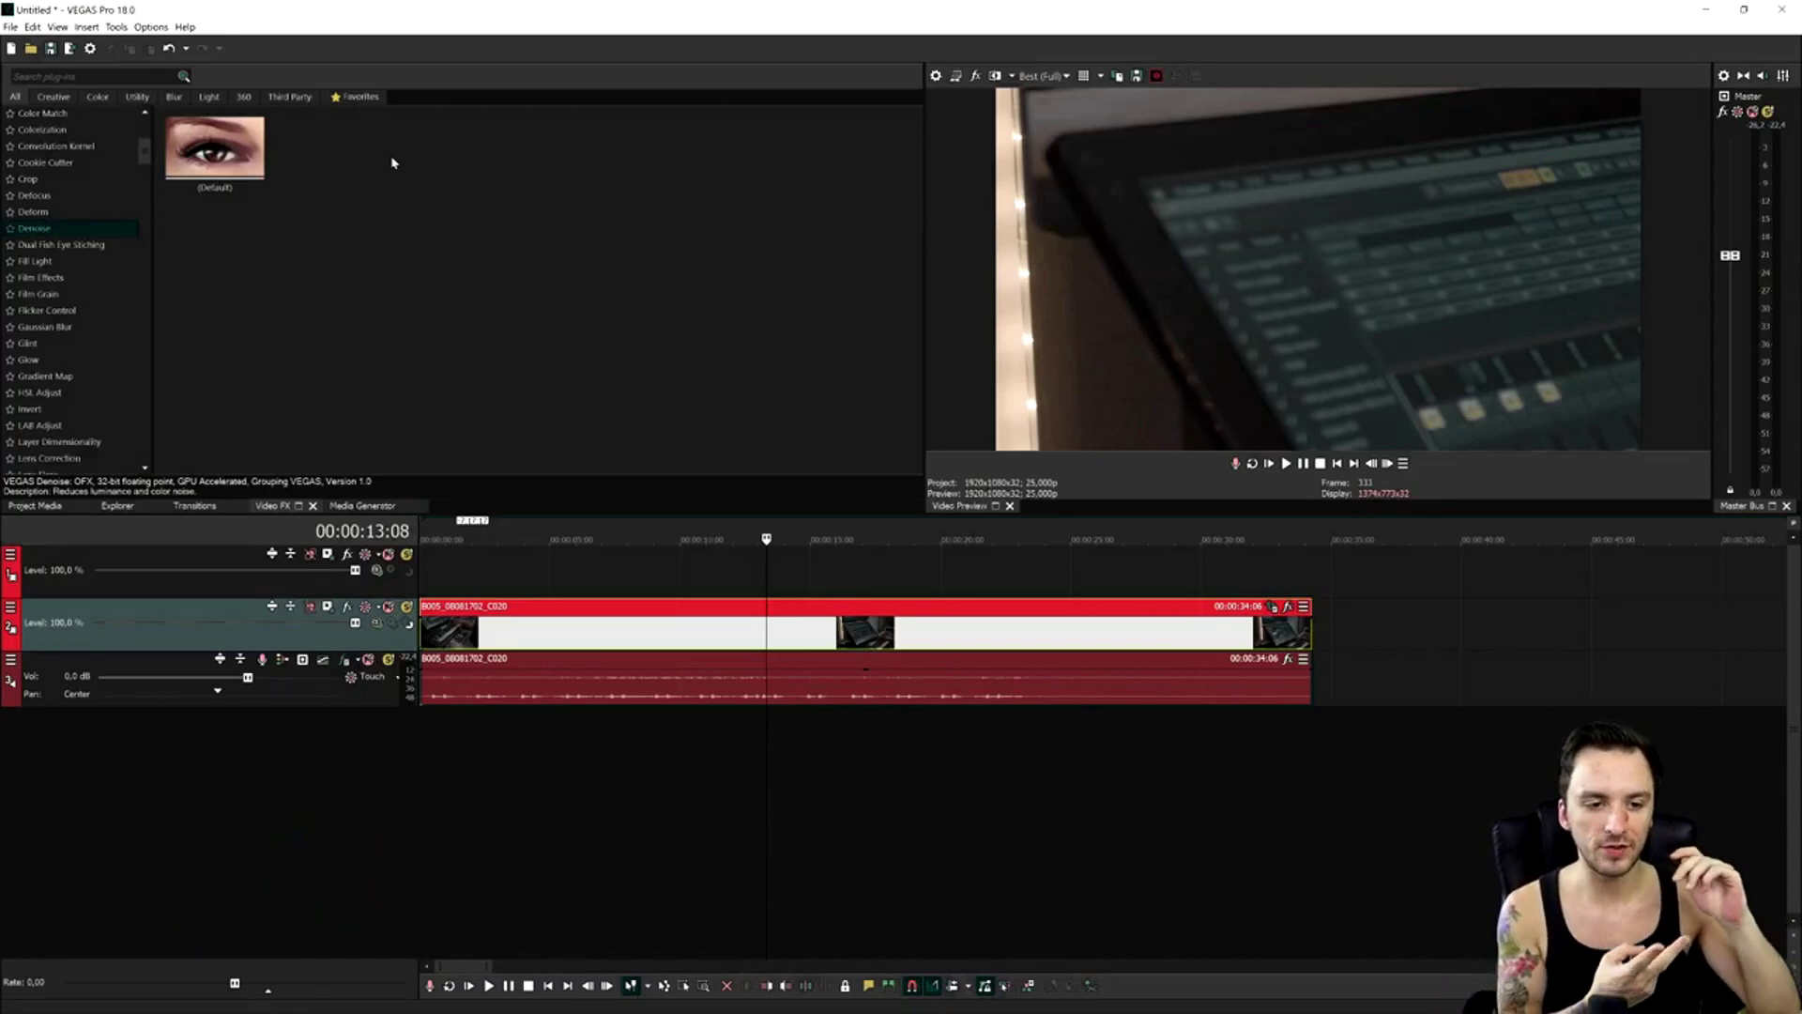
click(225, 163)
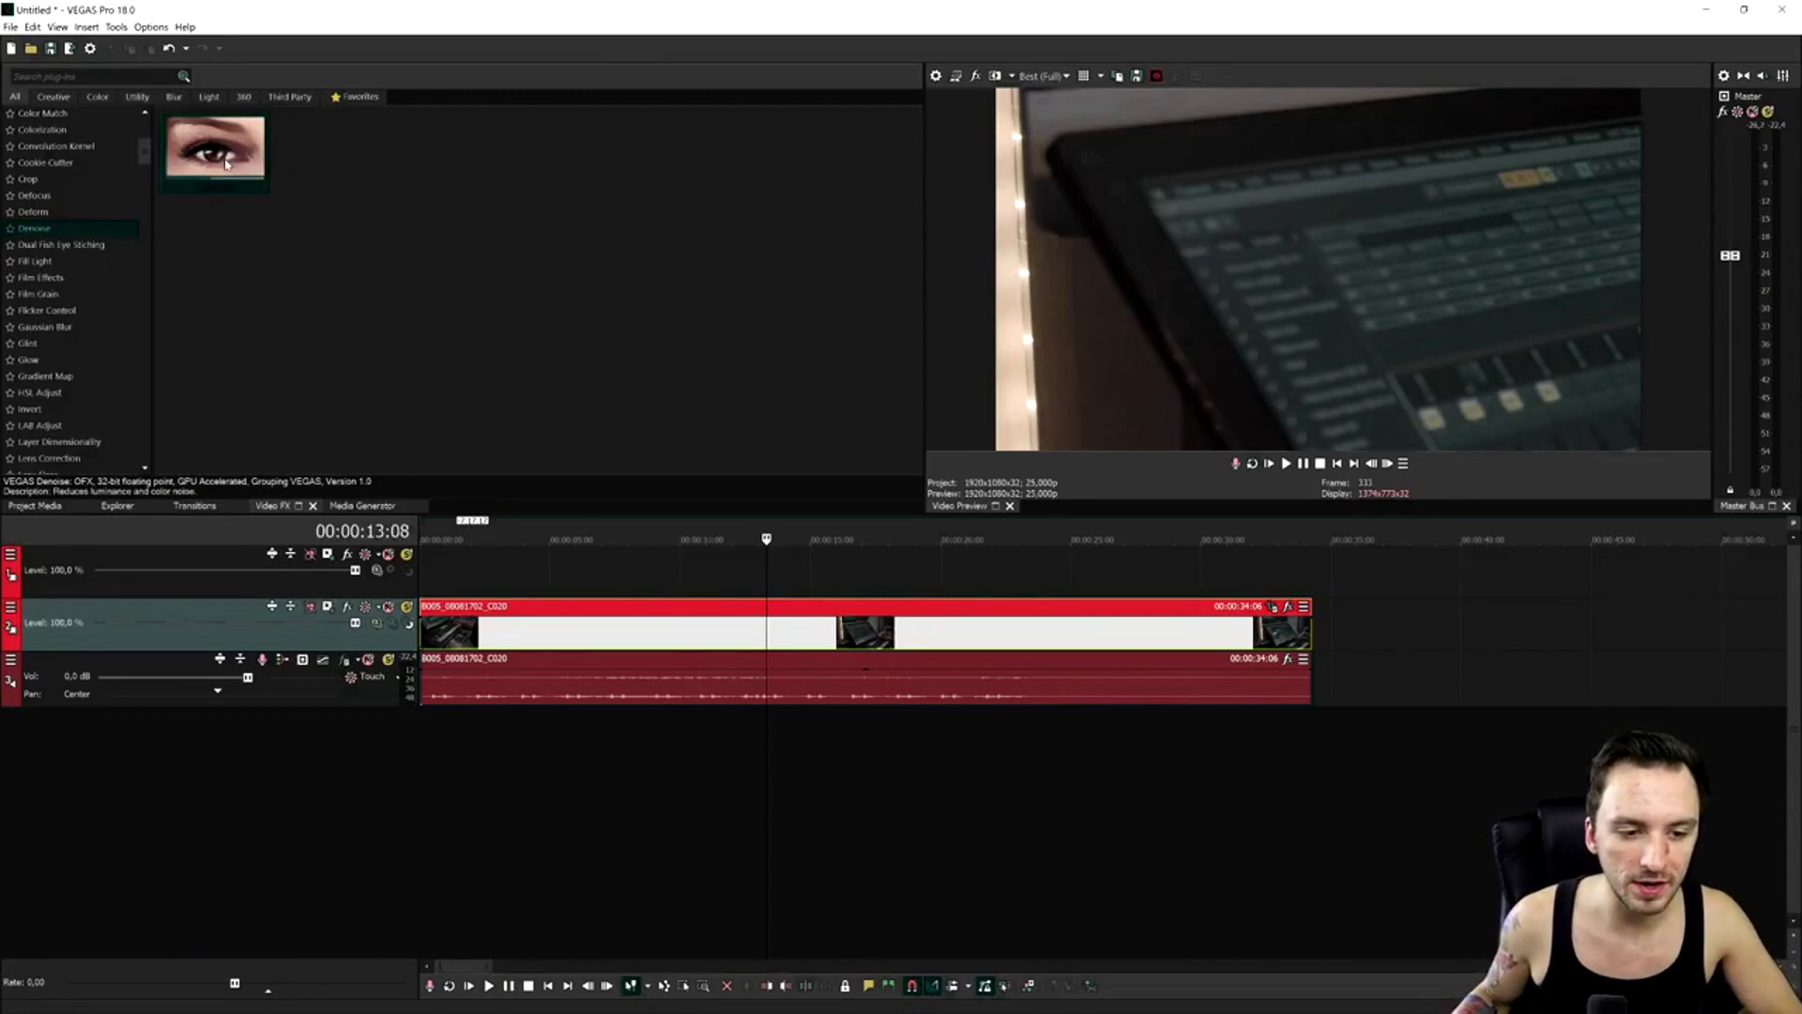
drag(768, 637, 768, 635)
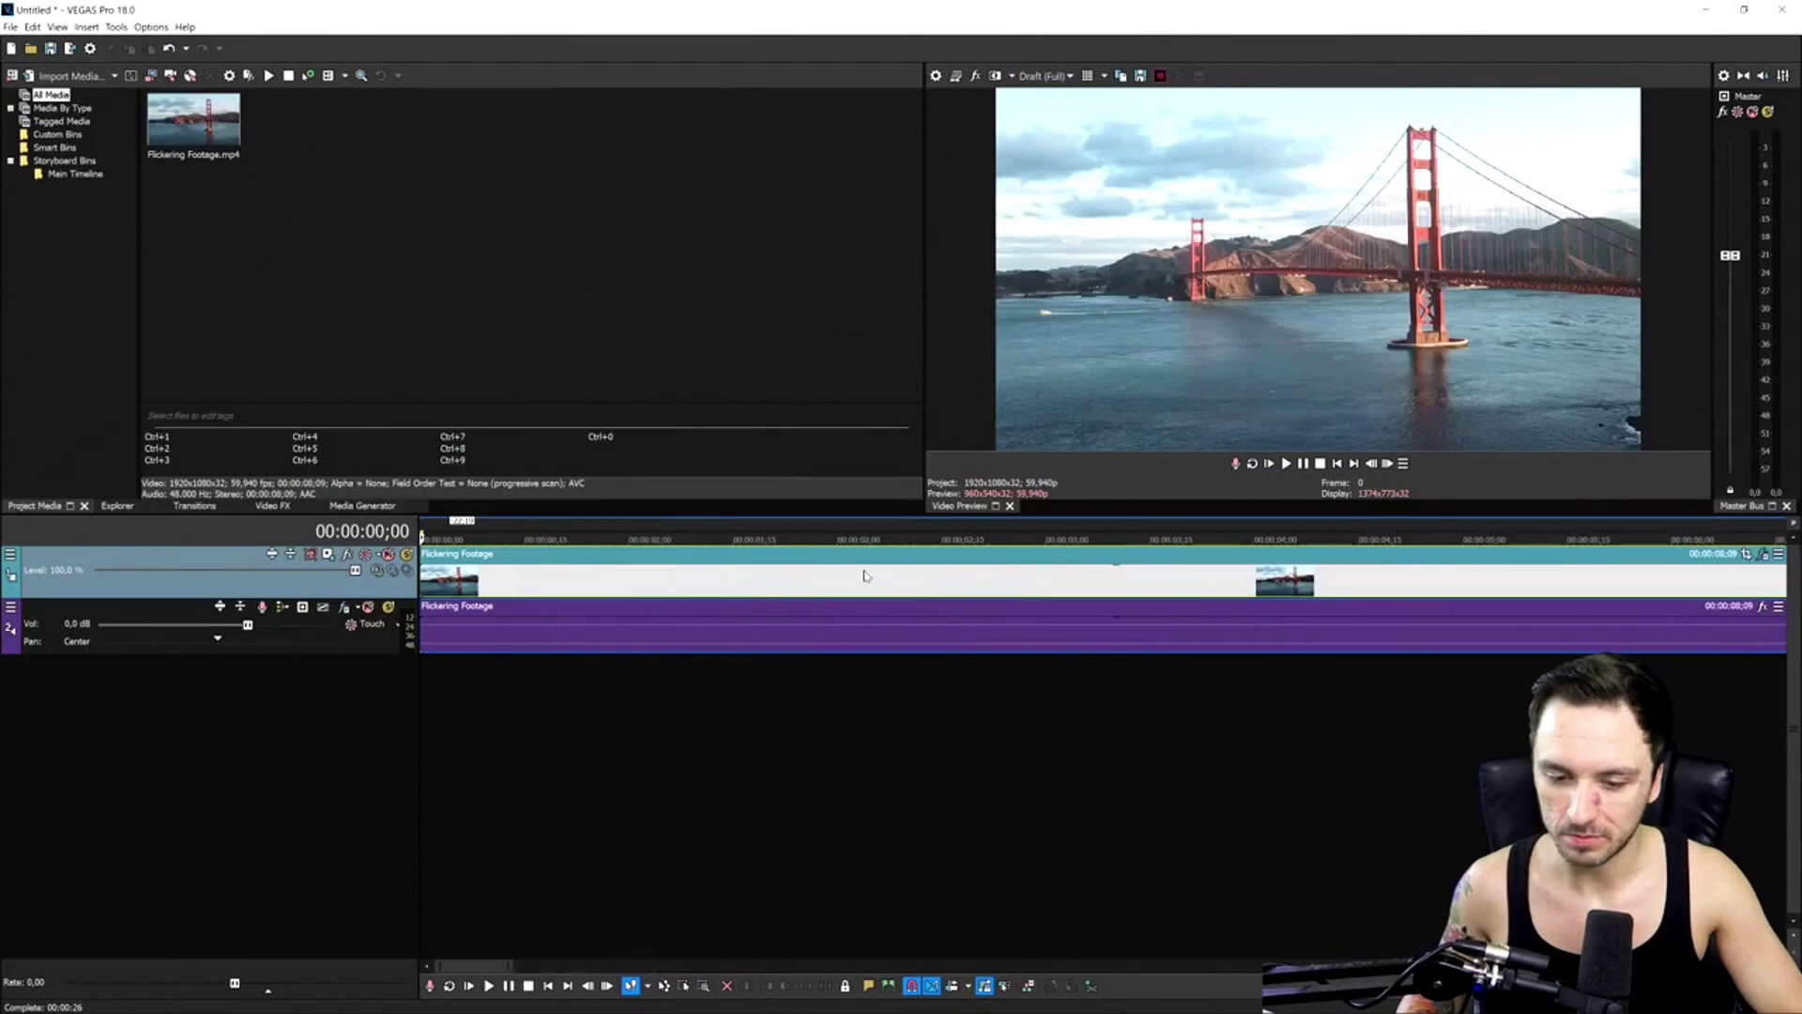
Play the Flickering Footage clip twice from the start to examine its flicker
key(space)
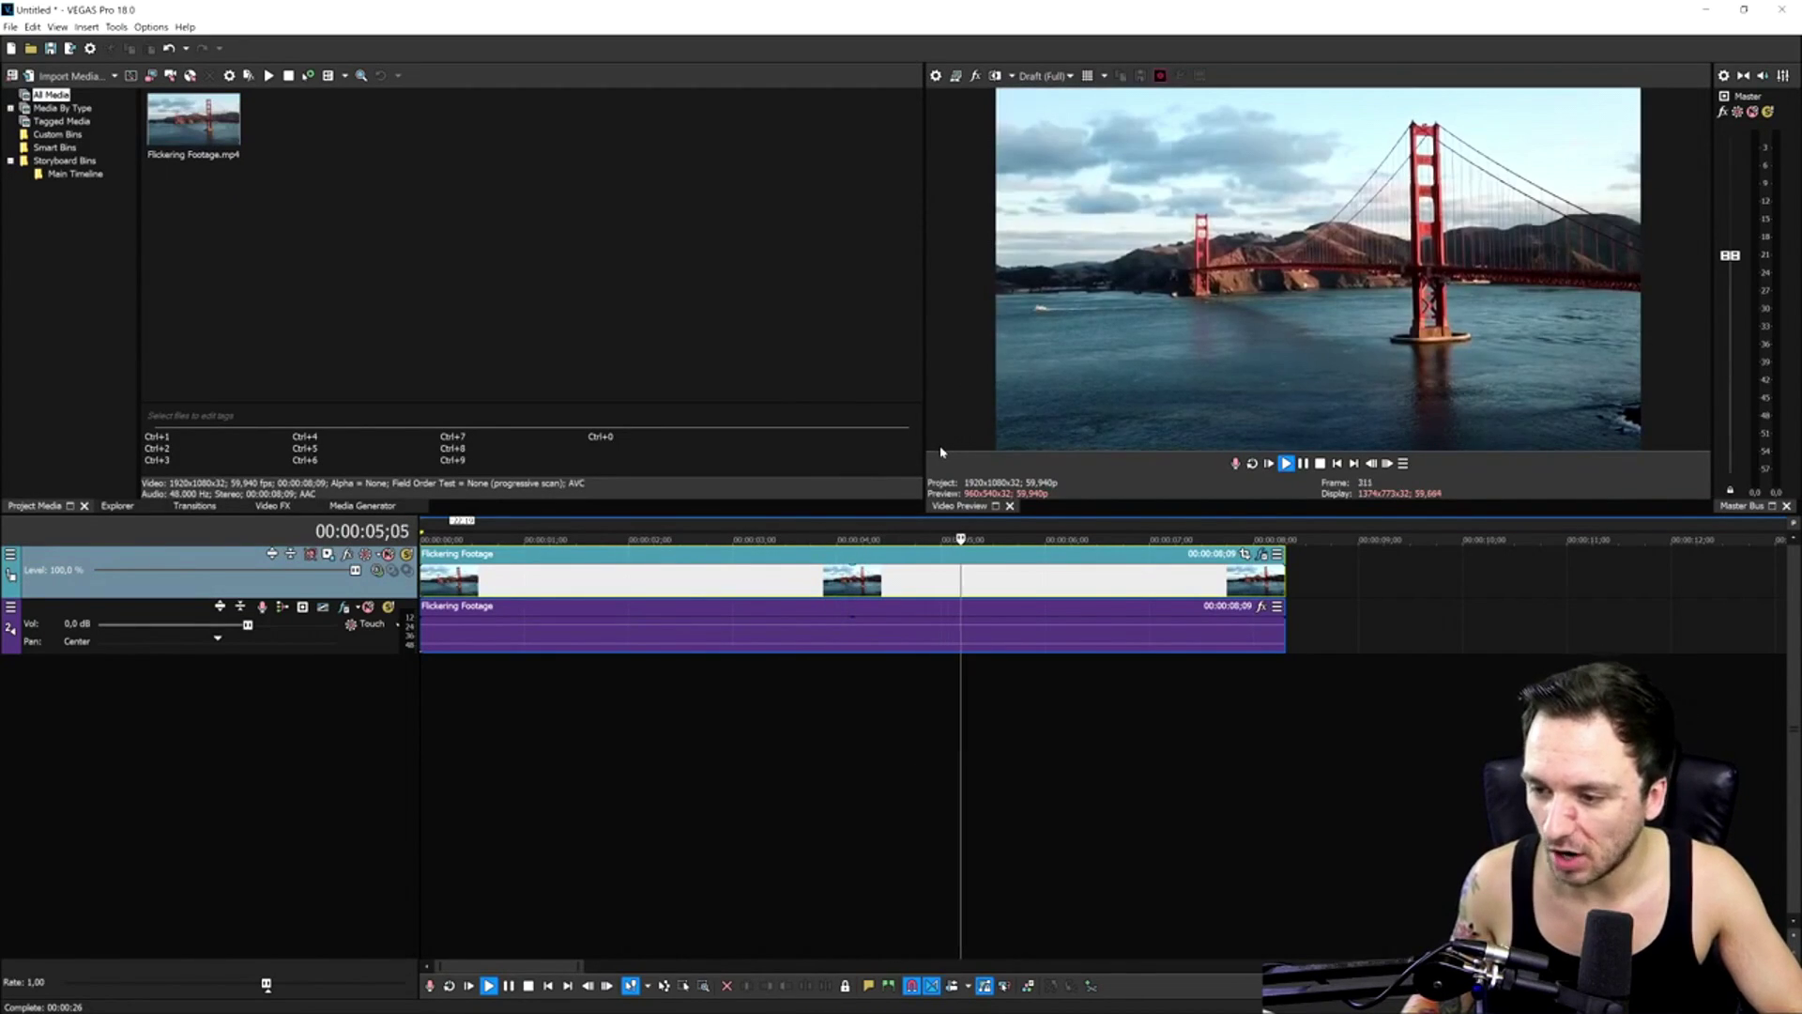
key(space)
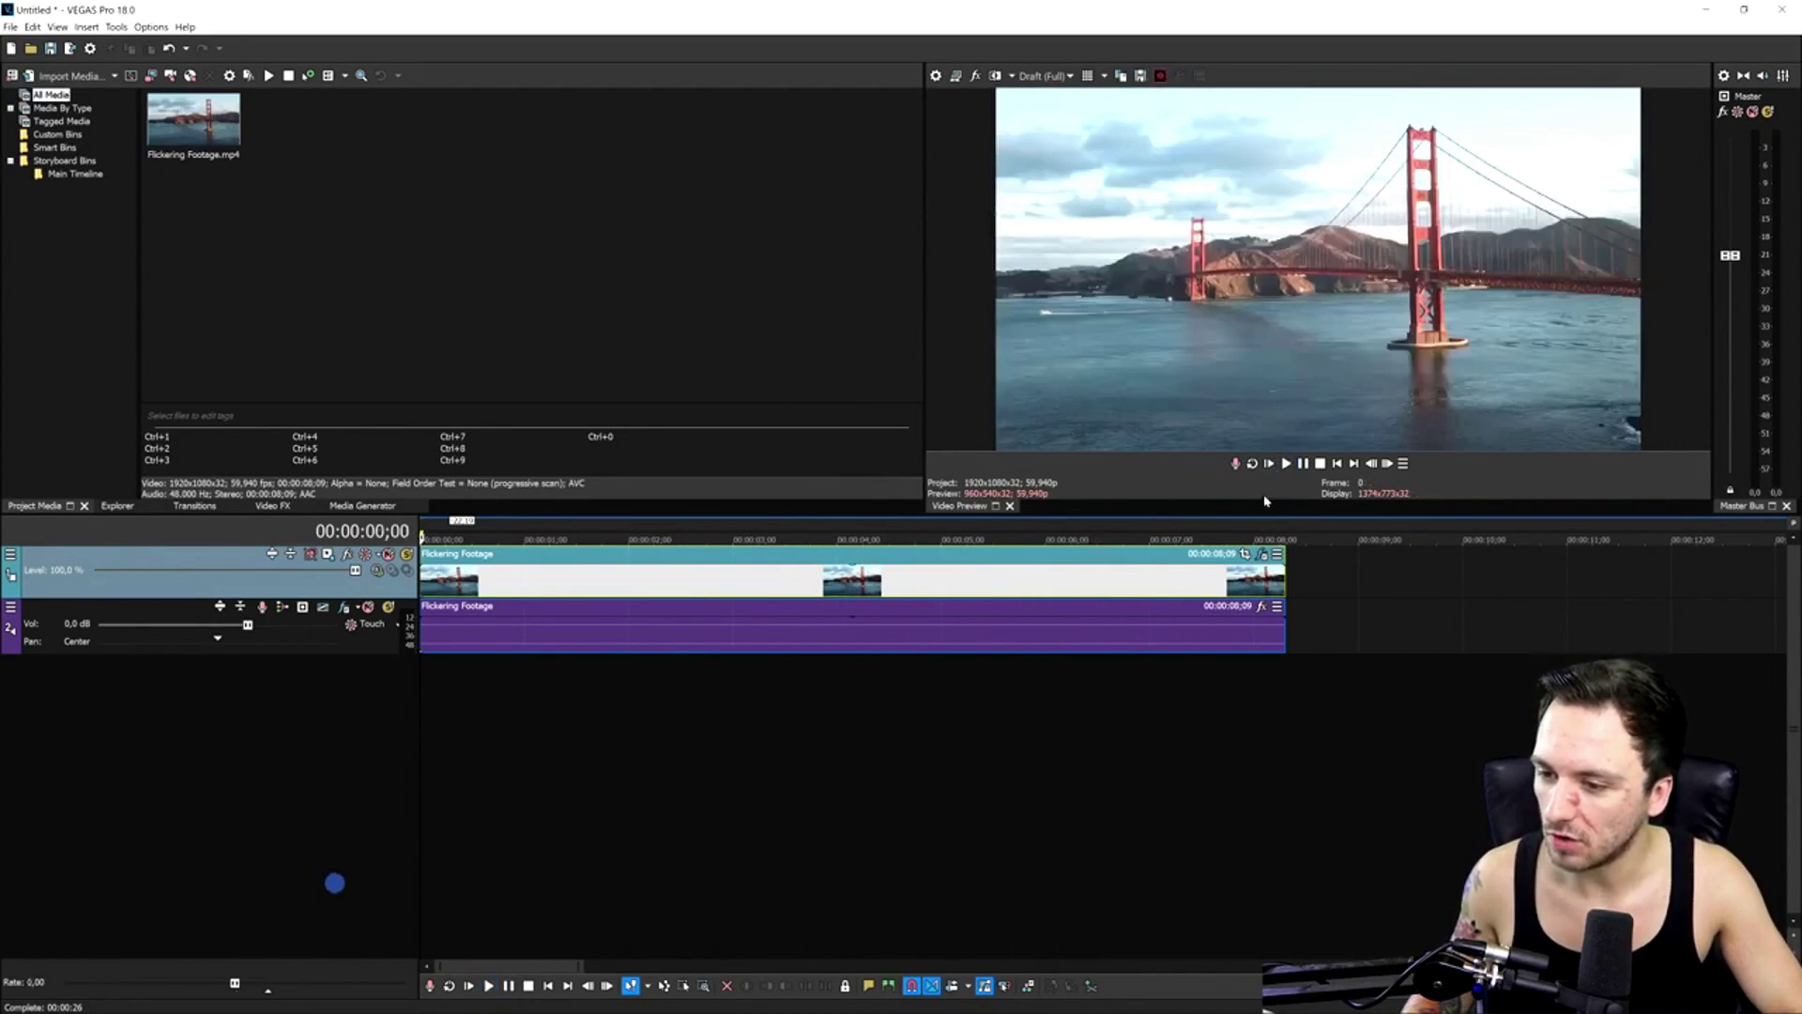
key(space)
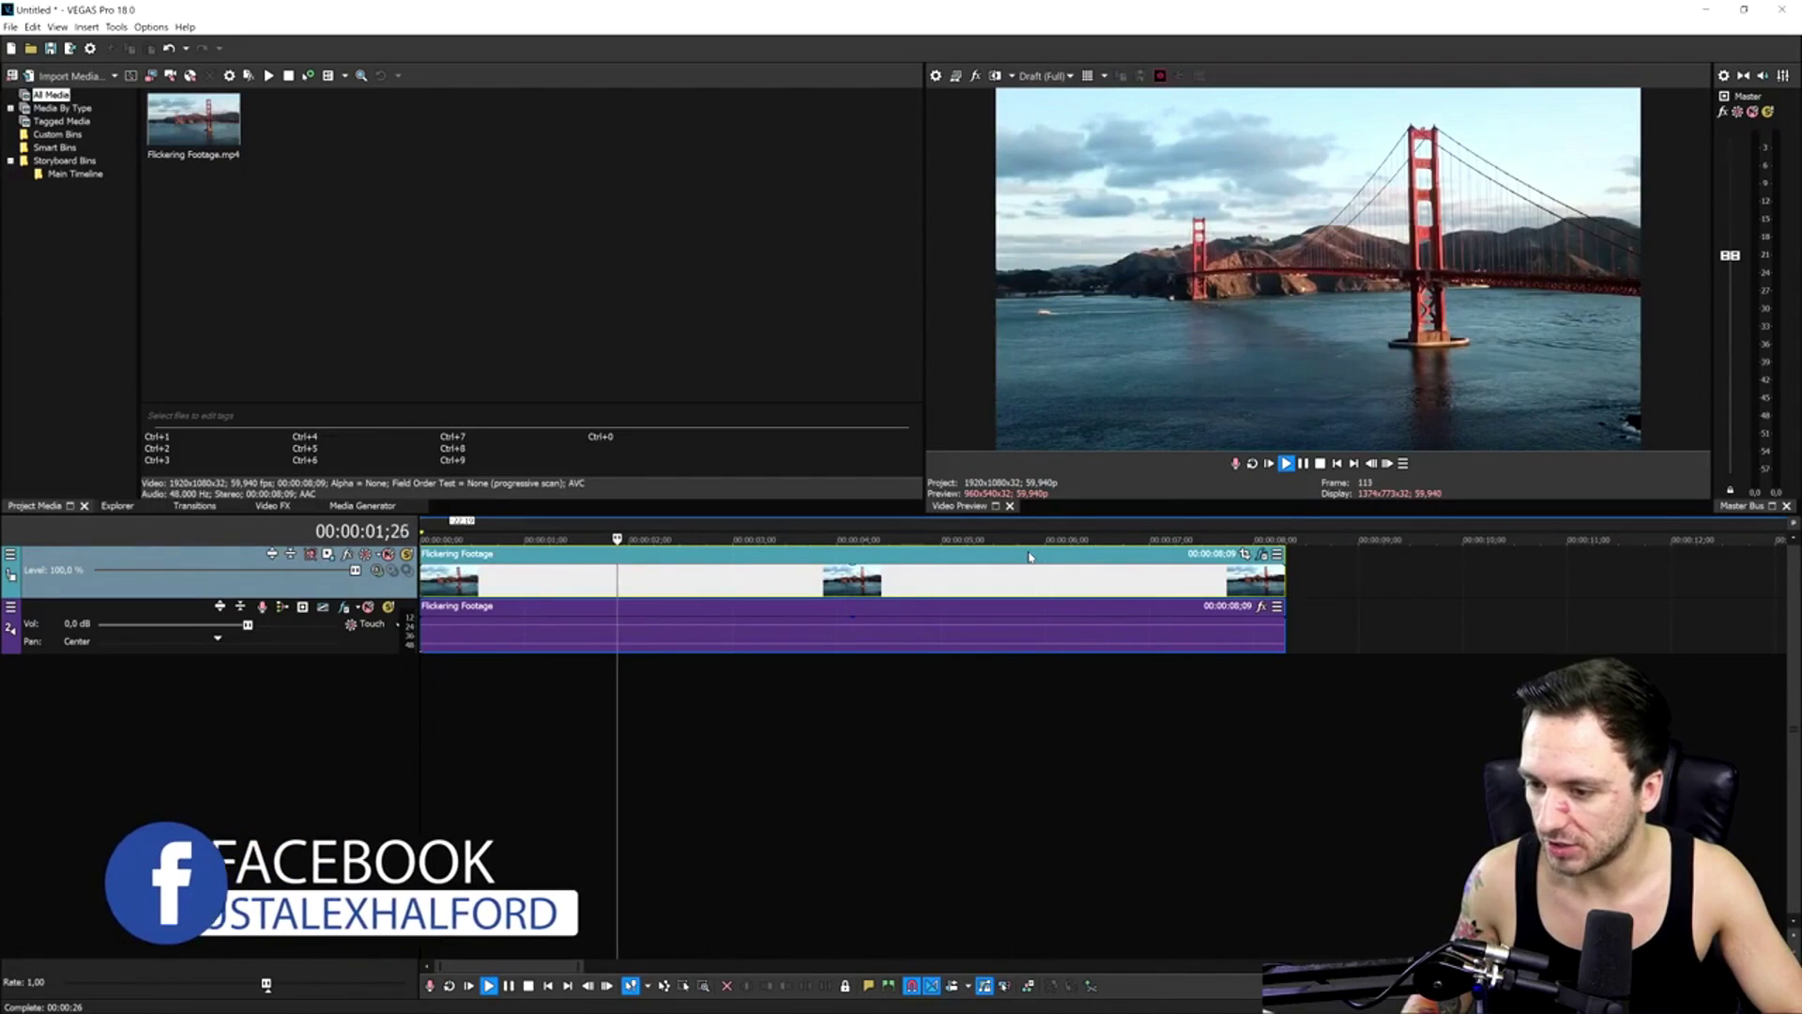
key(space)
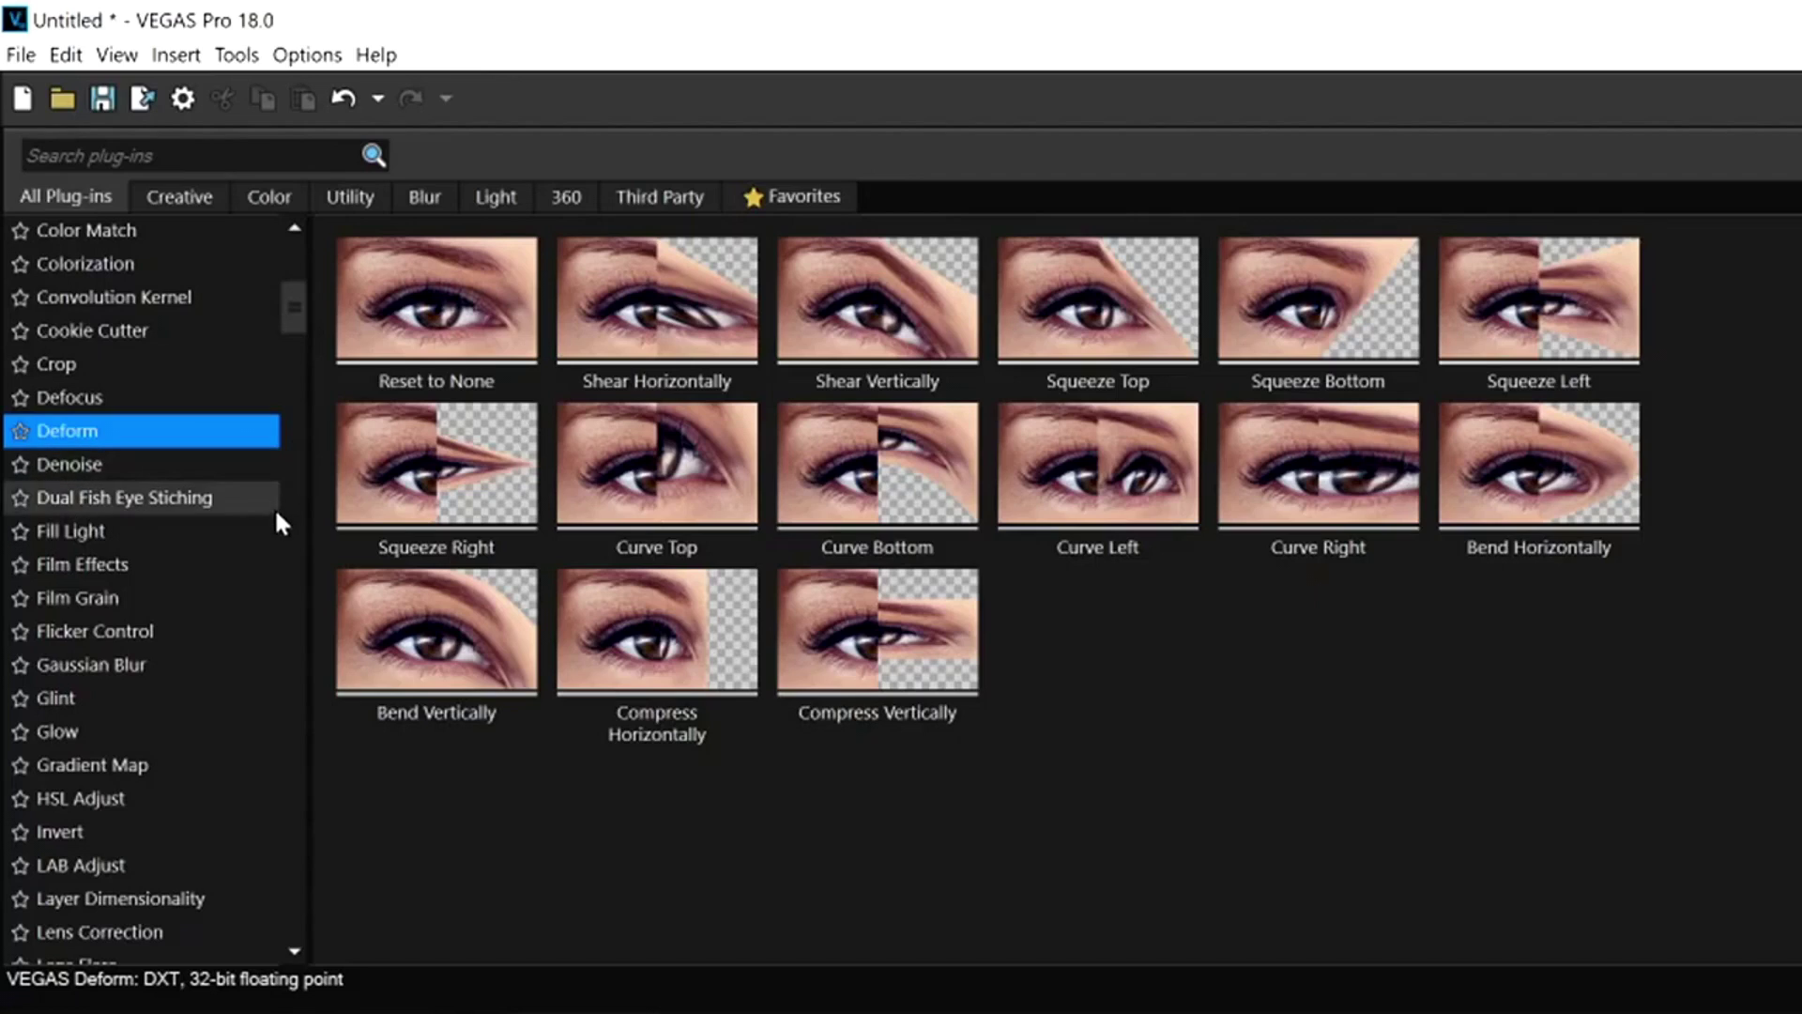
Apply the Flicker Control effect's (Default) preset to the Flickering Footage clip and play it back
click(124, 635)
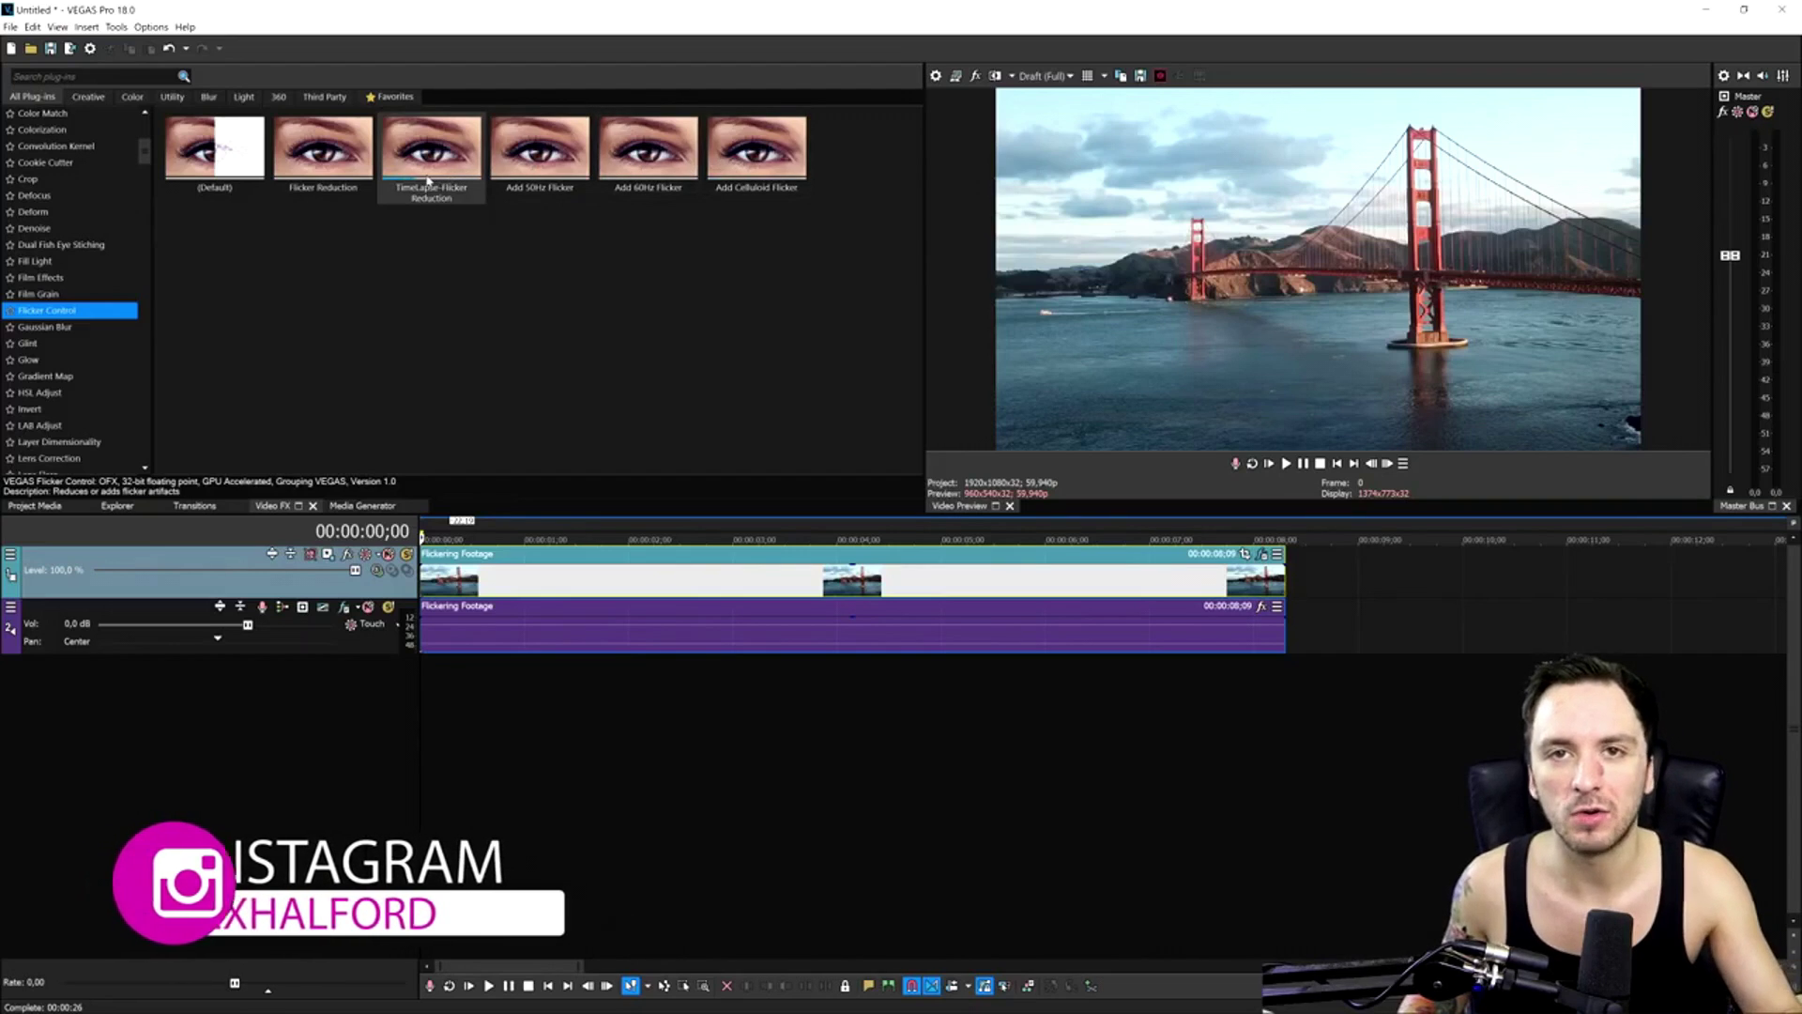
click(214, 150)
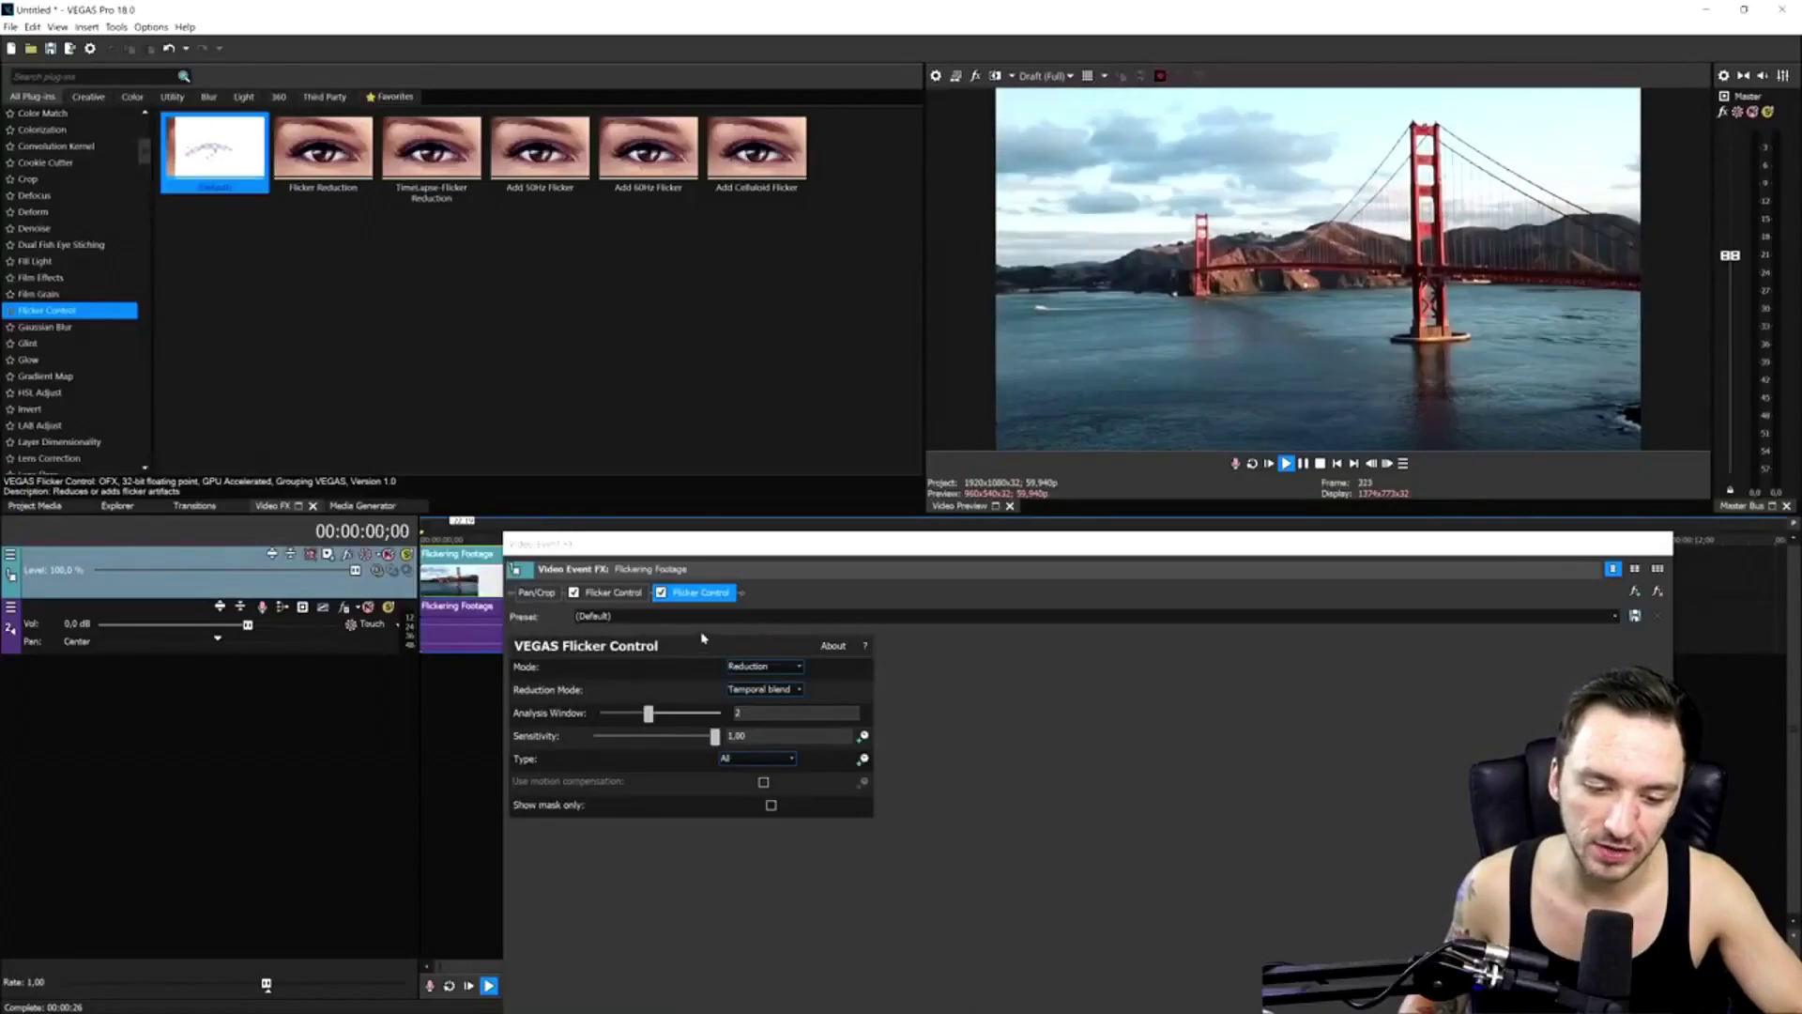
key(space)
click(702, 638)
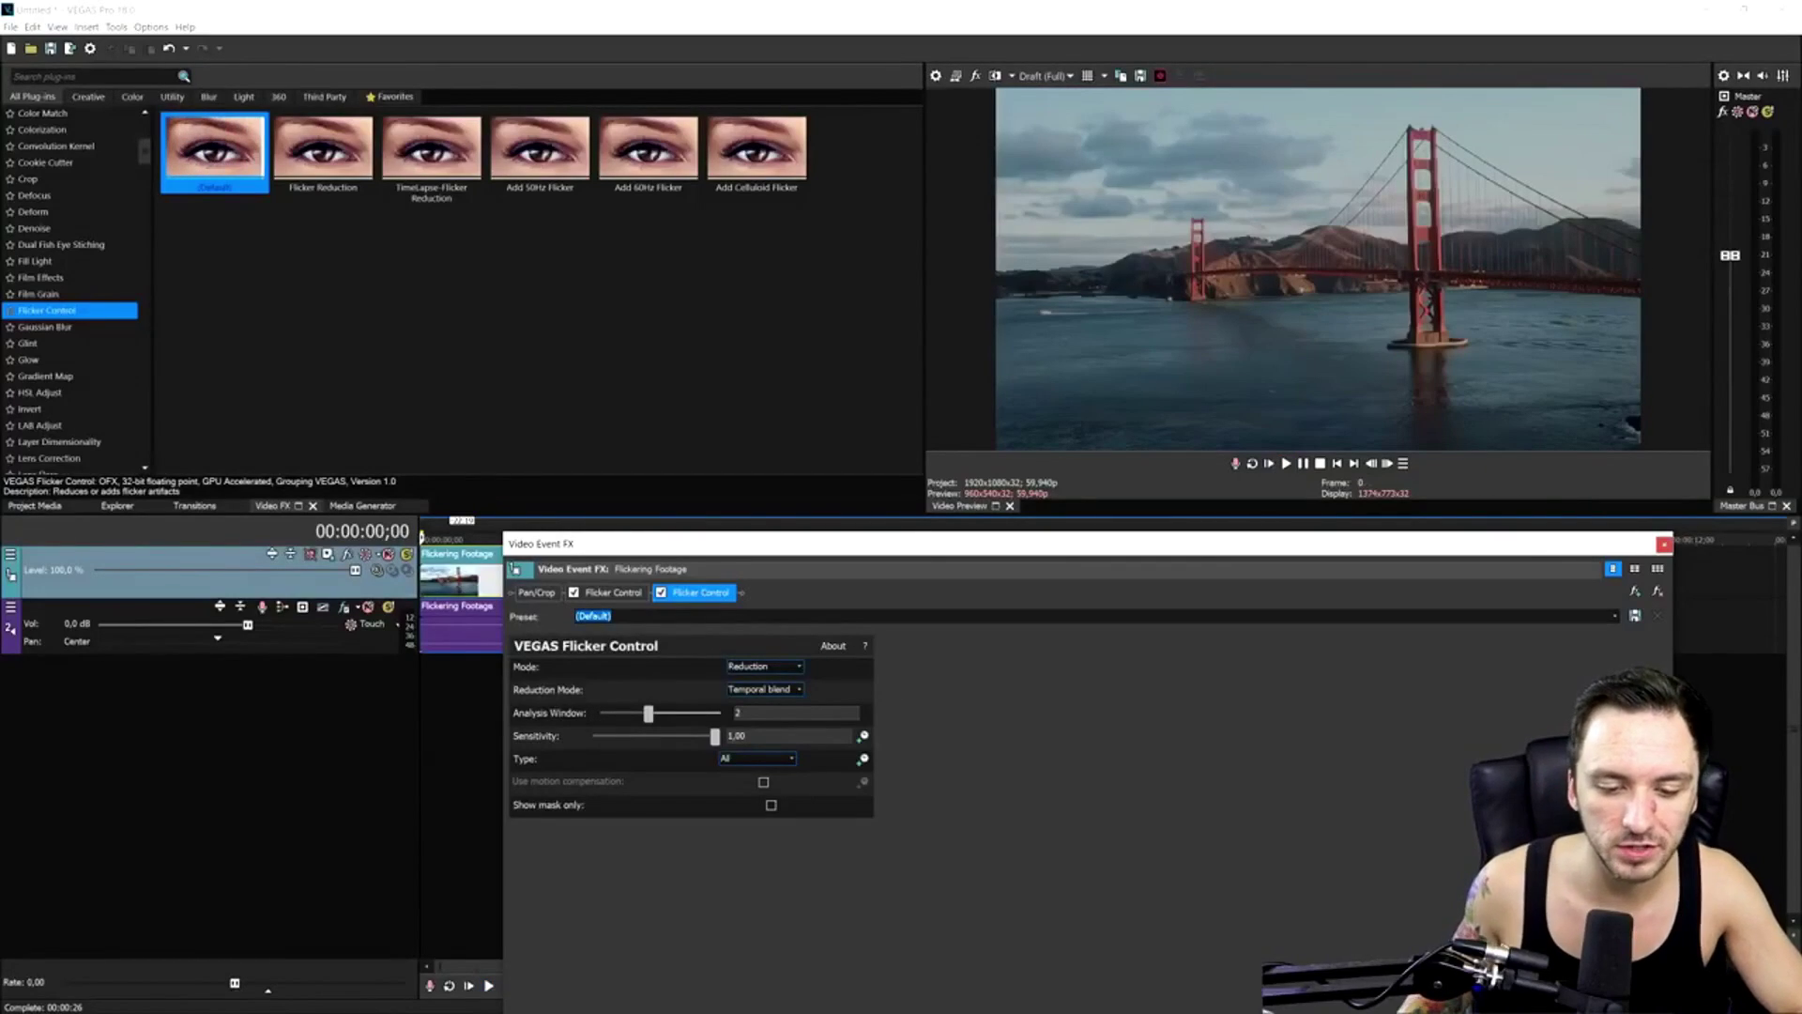
Try the Flicker Reduction, Add 50Hz Flicker and Add 60Hz Flicker presets on the clip, replaying it from the start
key(Down)
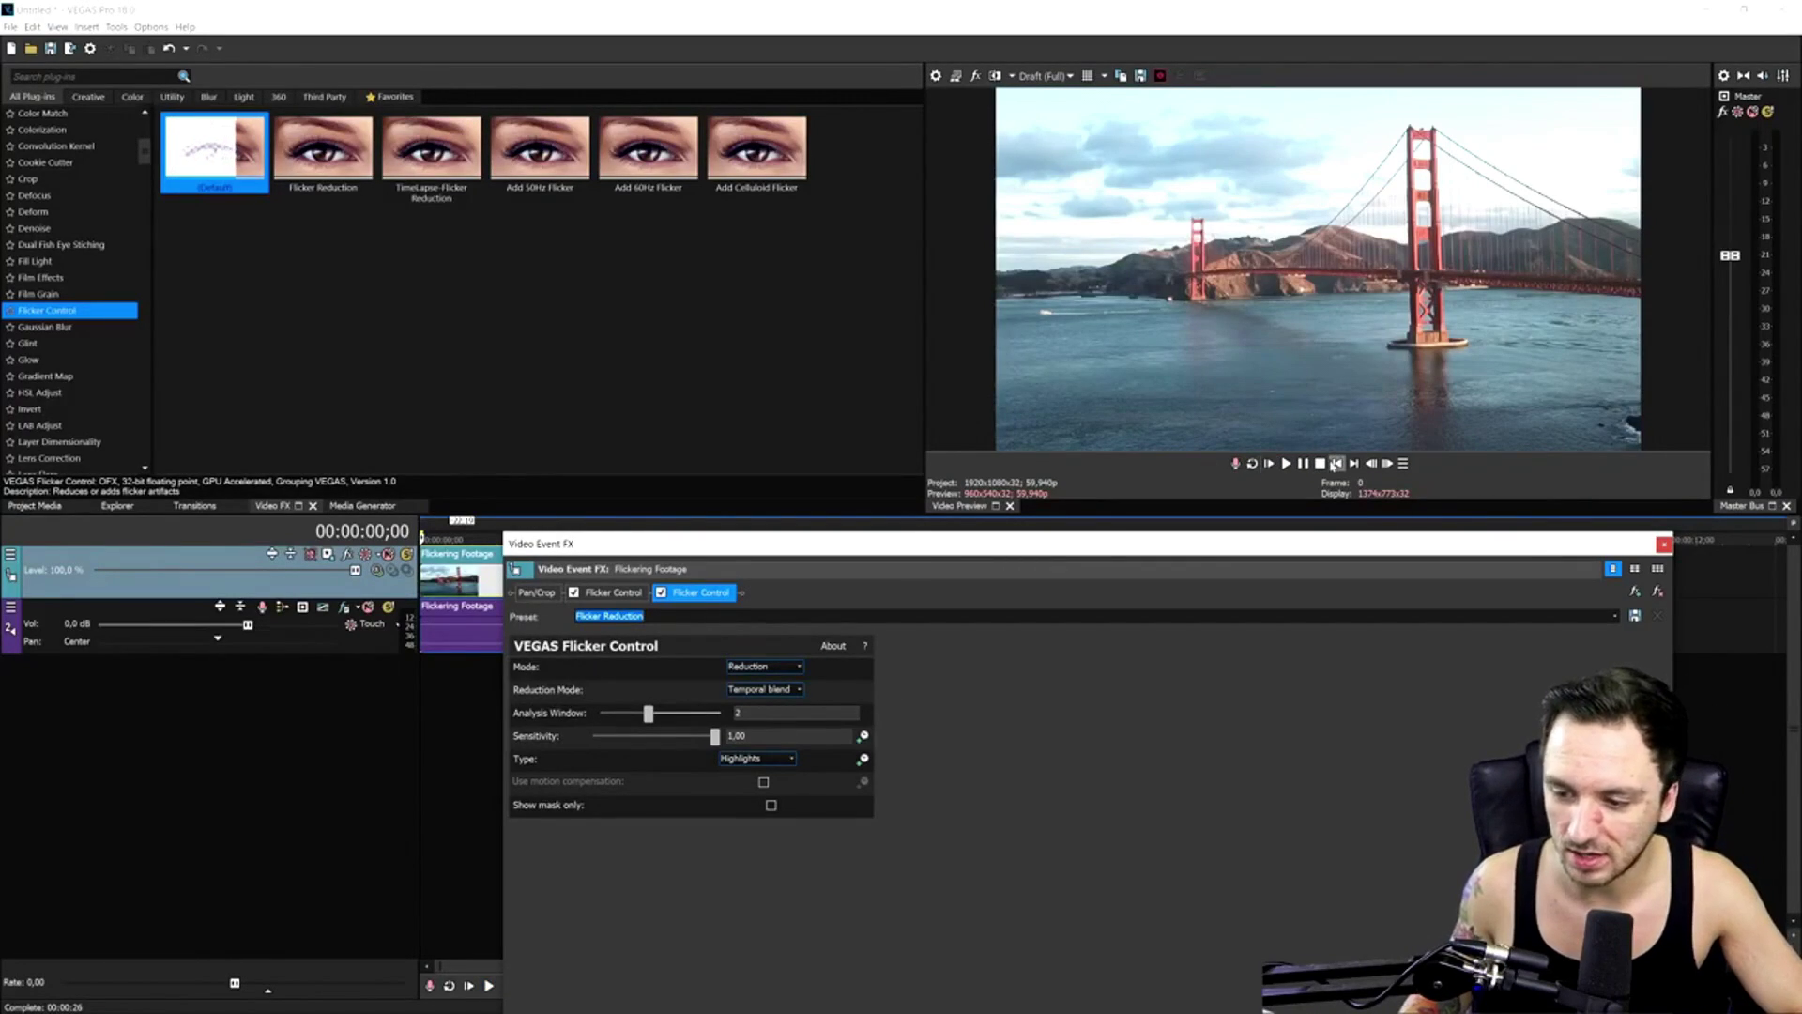
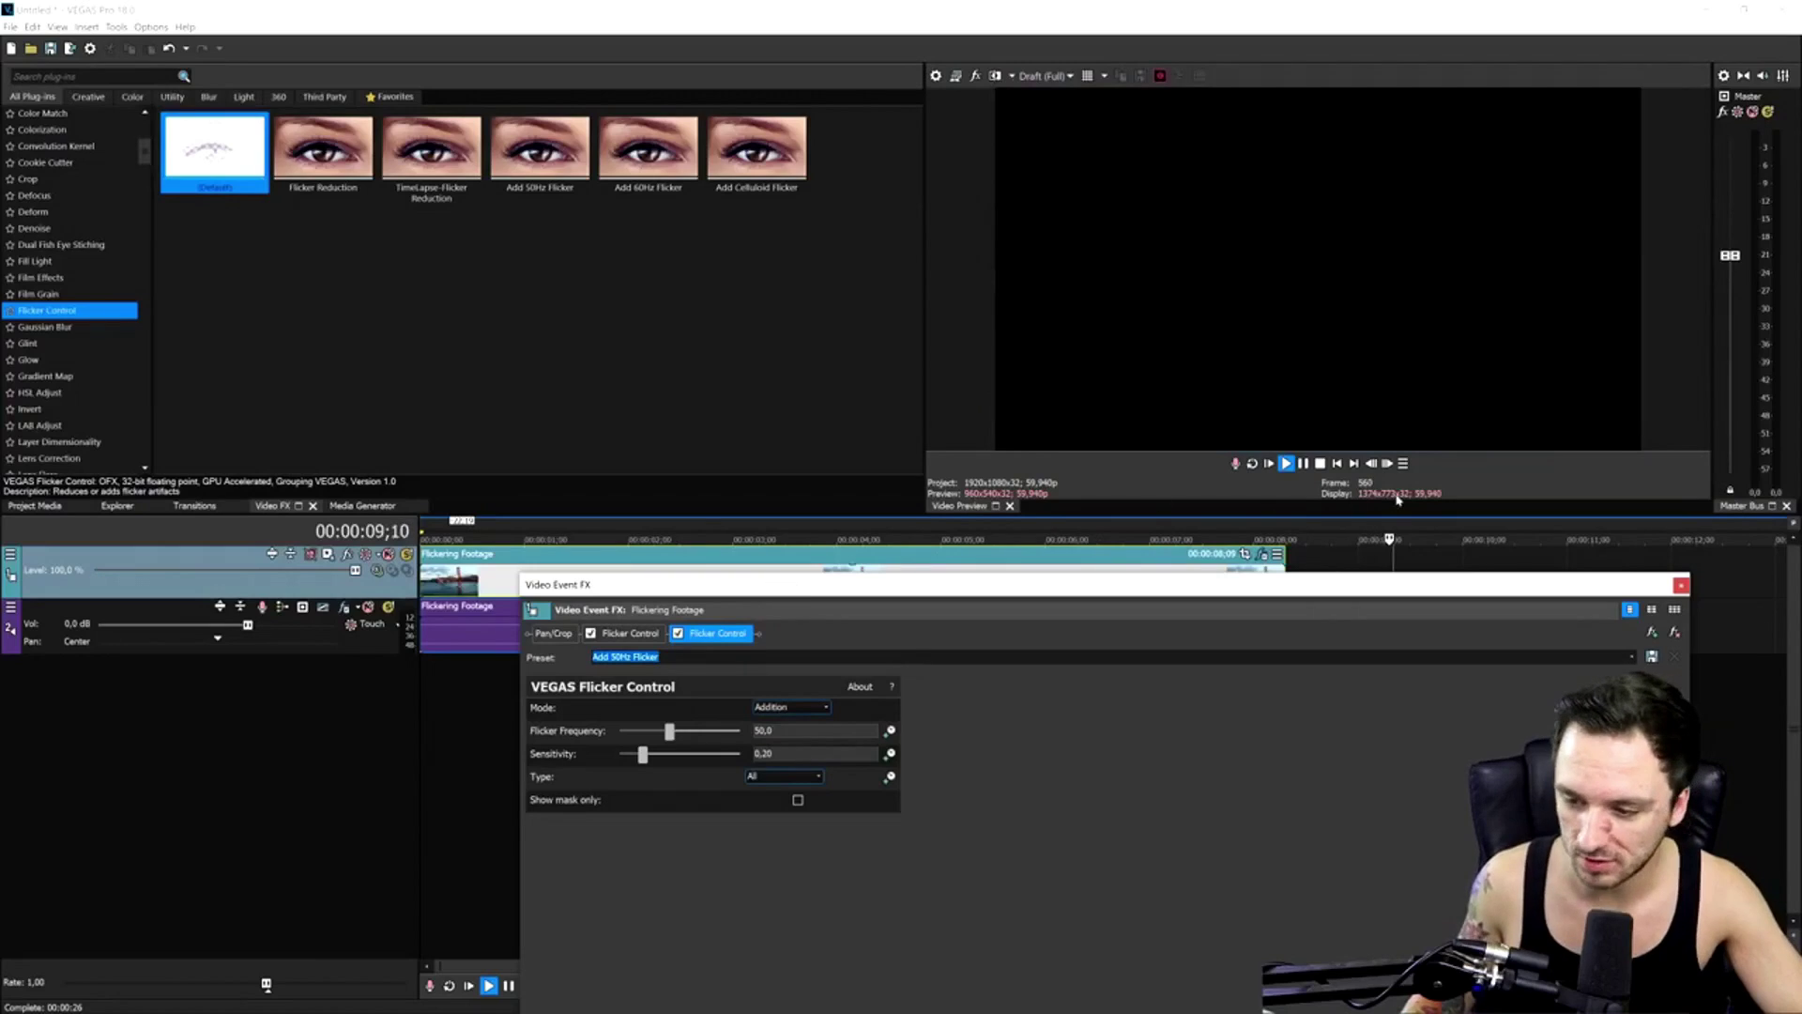
click(1337, 463)
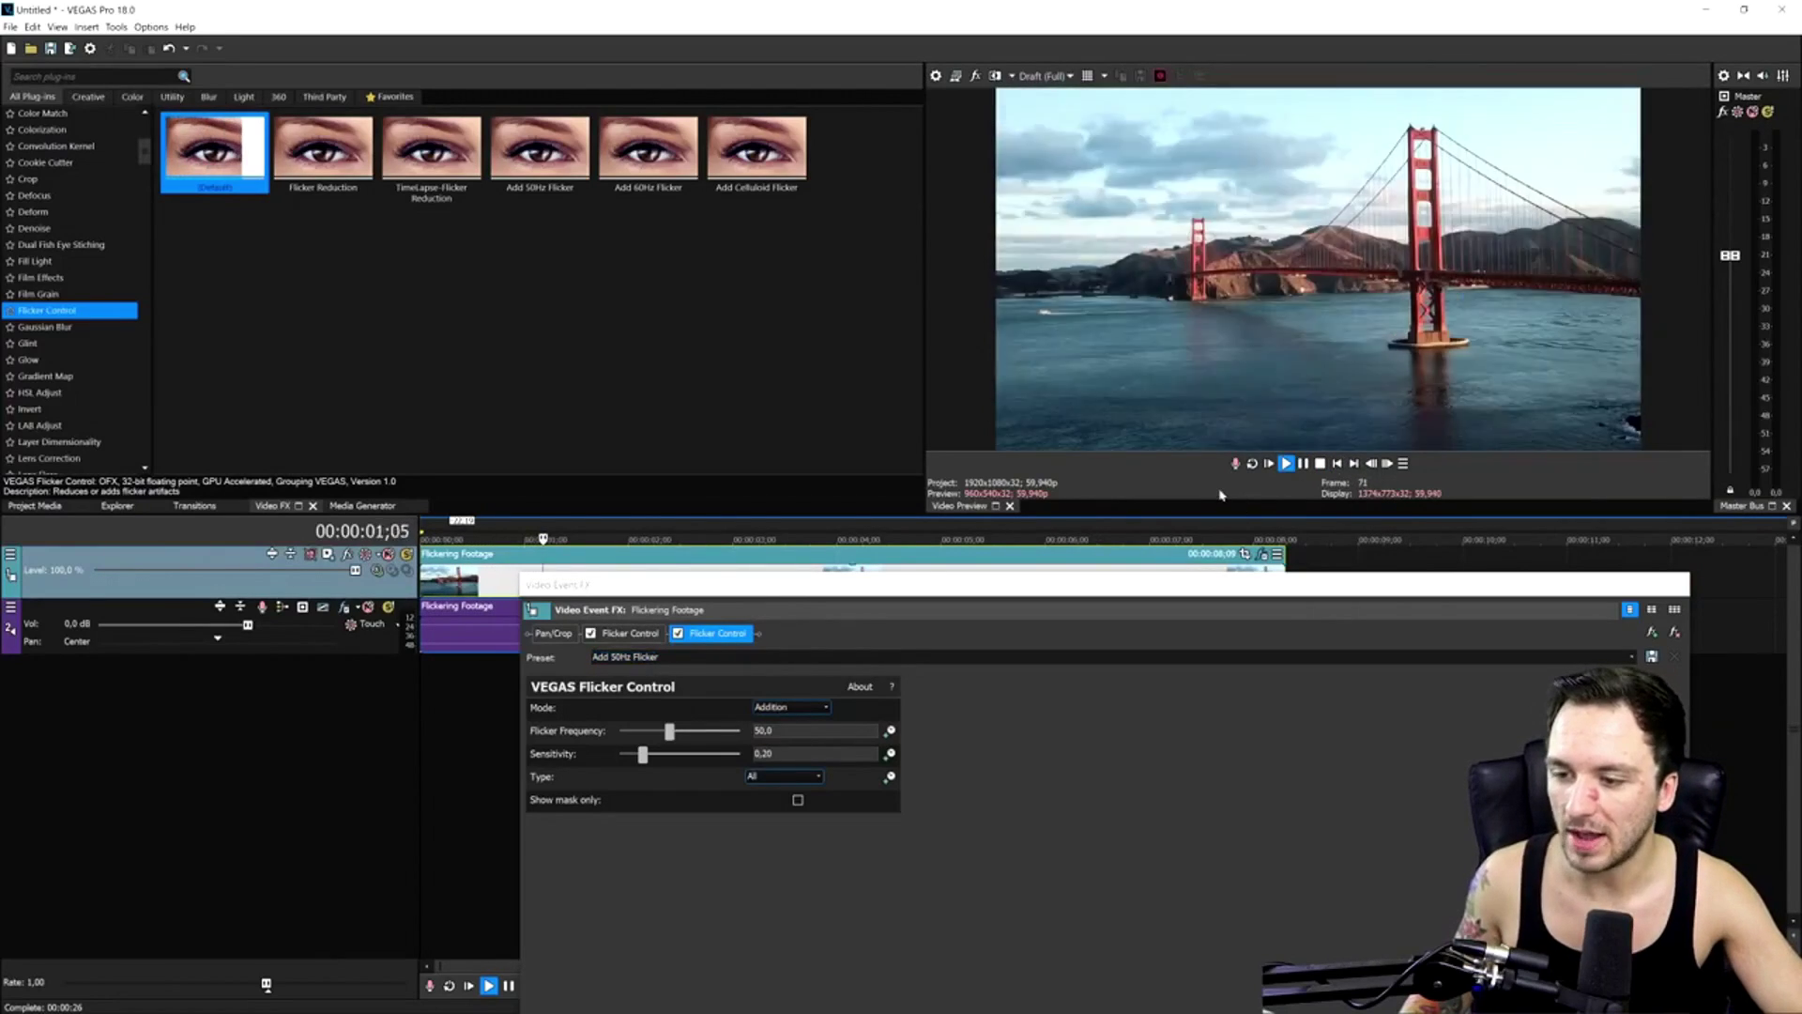
click(1319, 463)
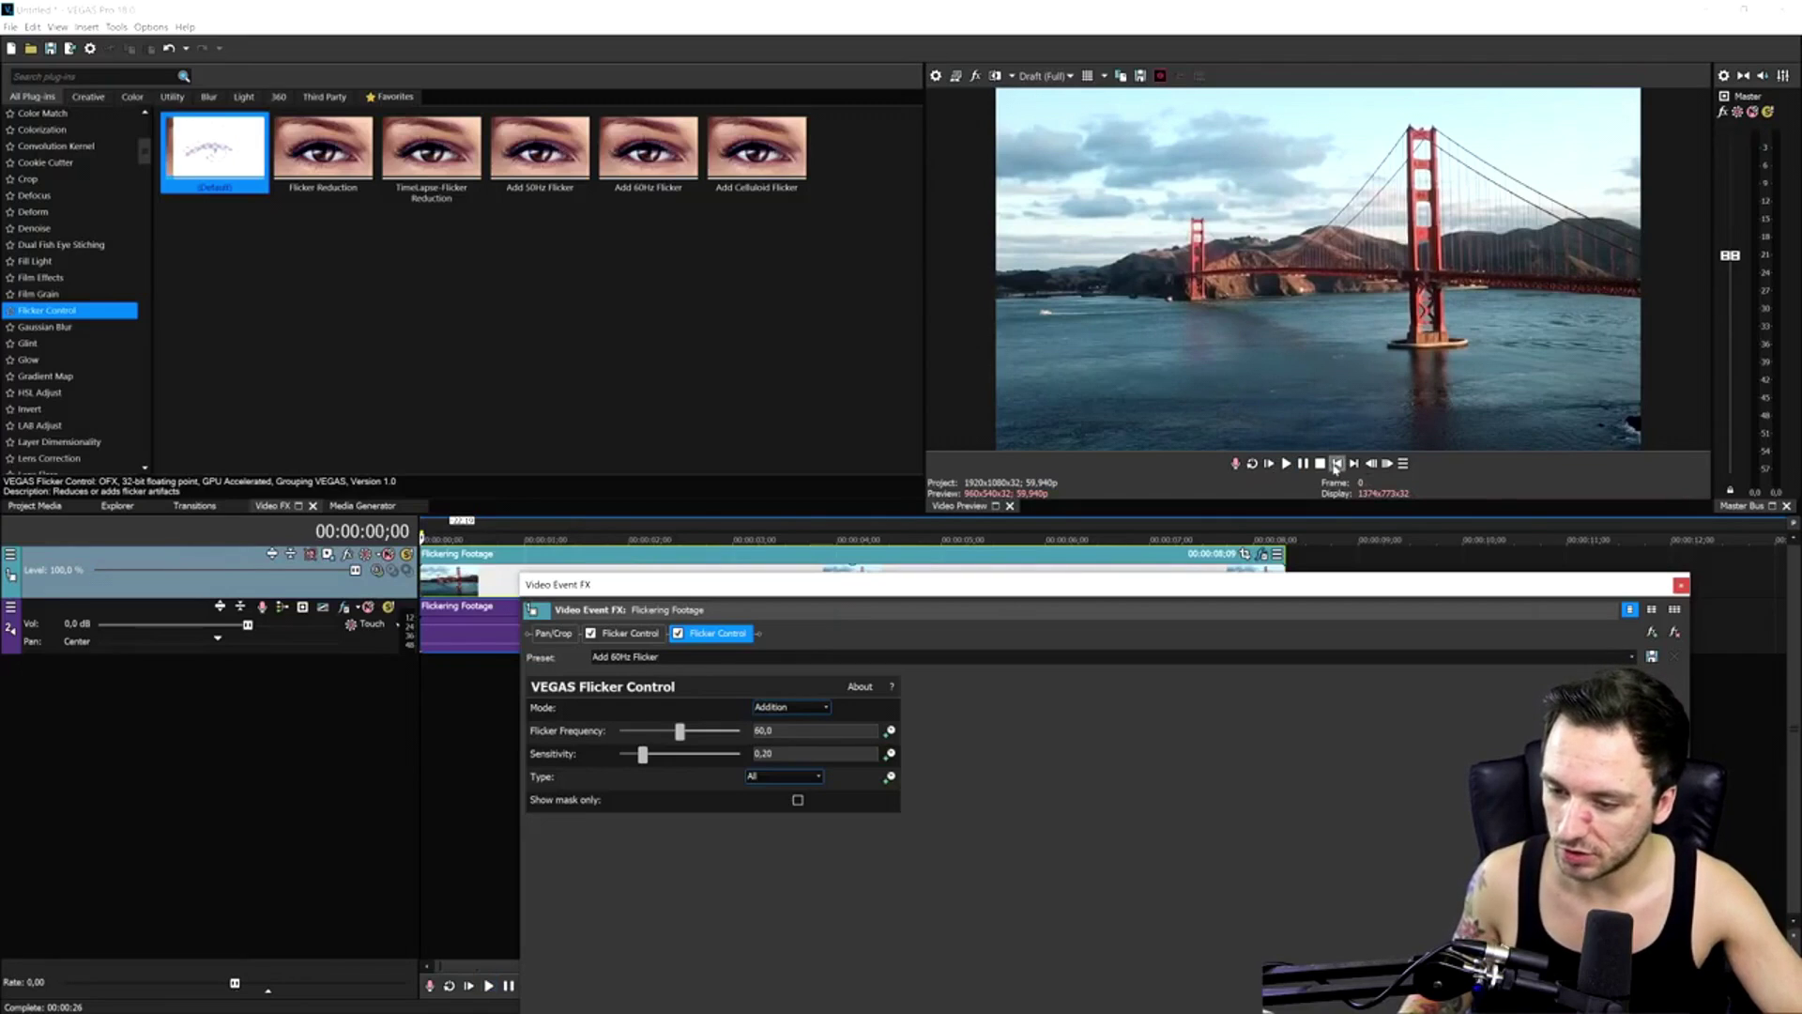
click(1286, 462)
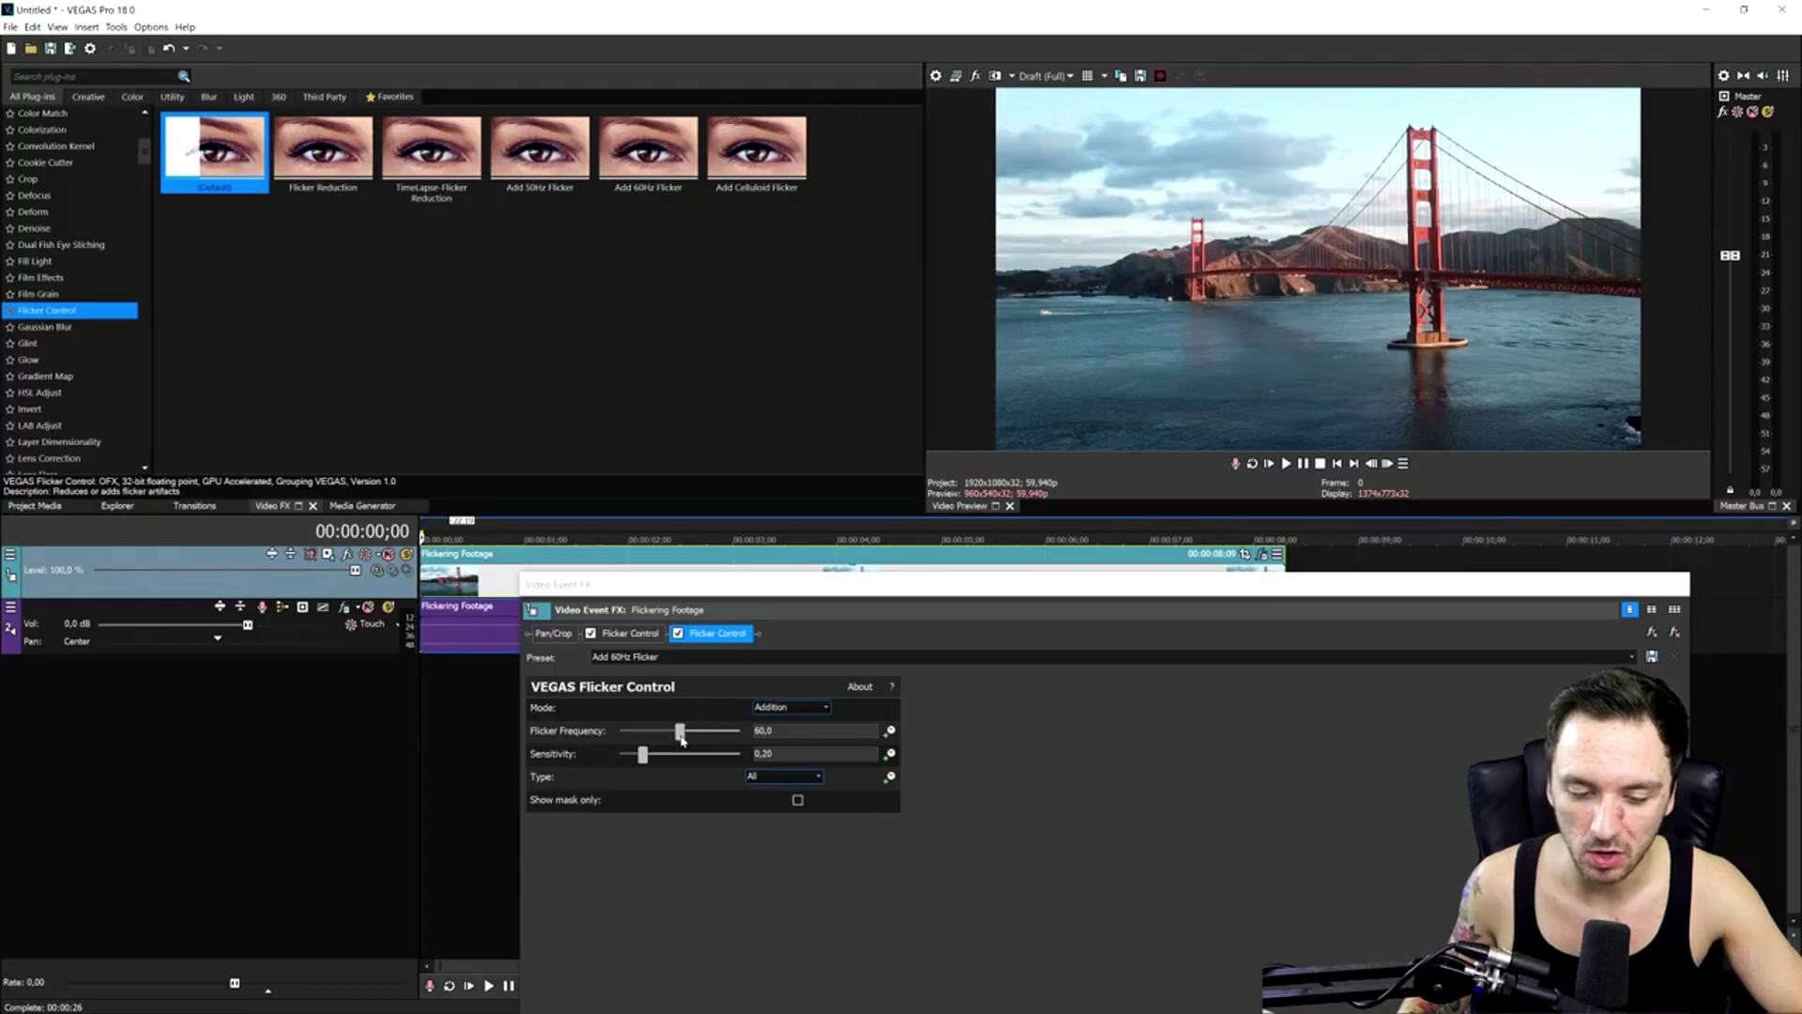
Raise the flicker frequency to about 86.7 and move the effect window clear of the clip on the timeline
drag(699, 617, 840, 634)
drag(720, 744, 710, 742)
drag(844, 584, 854, 671)
Set a loop region from the start to near the end of the Flickering Footage clip and play it looped
click(1269, 521)
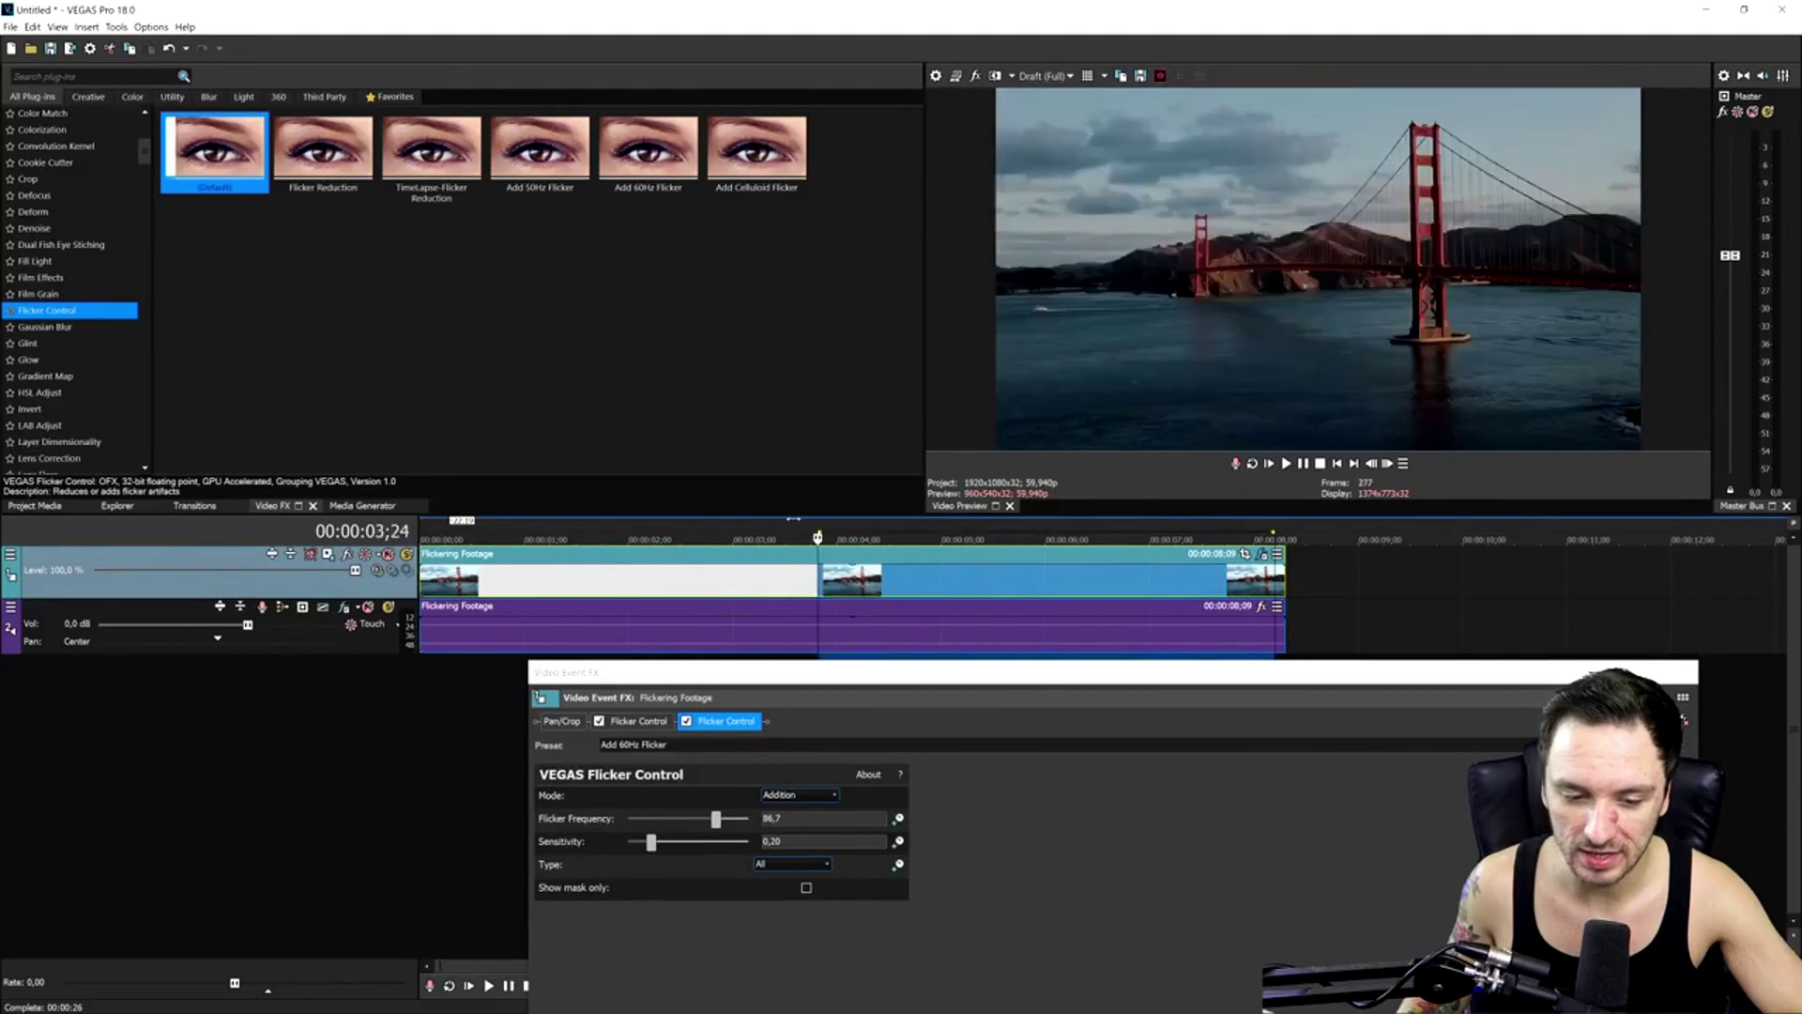
double_click(1268, 521)
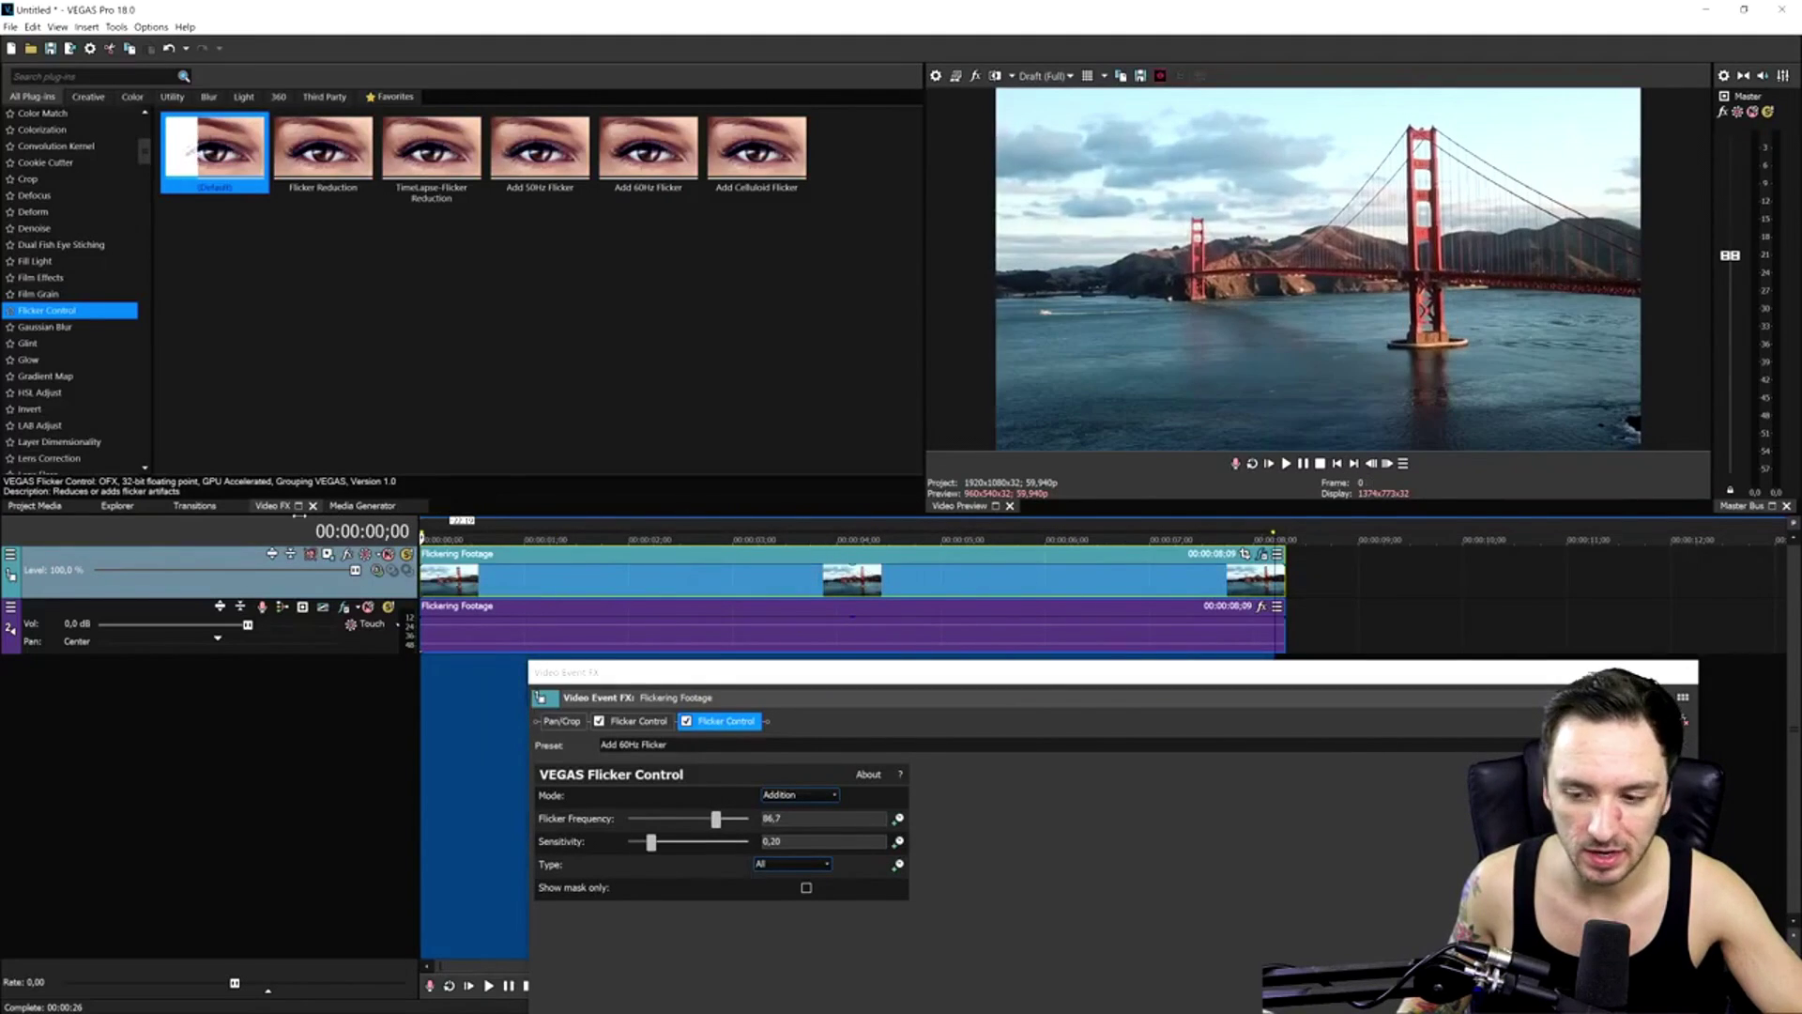
click(1253, 464)
click(1286, 464)
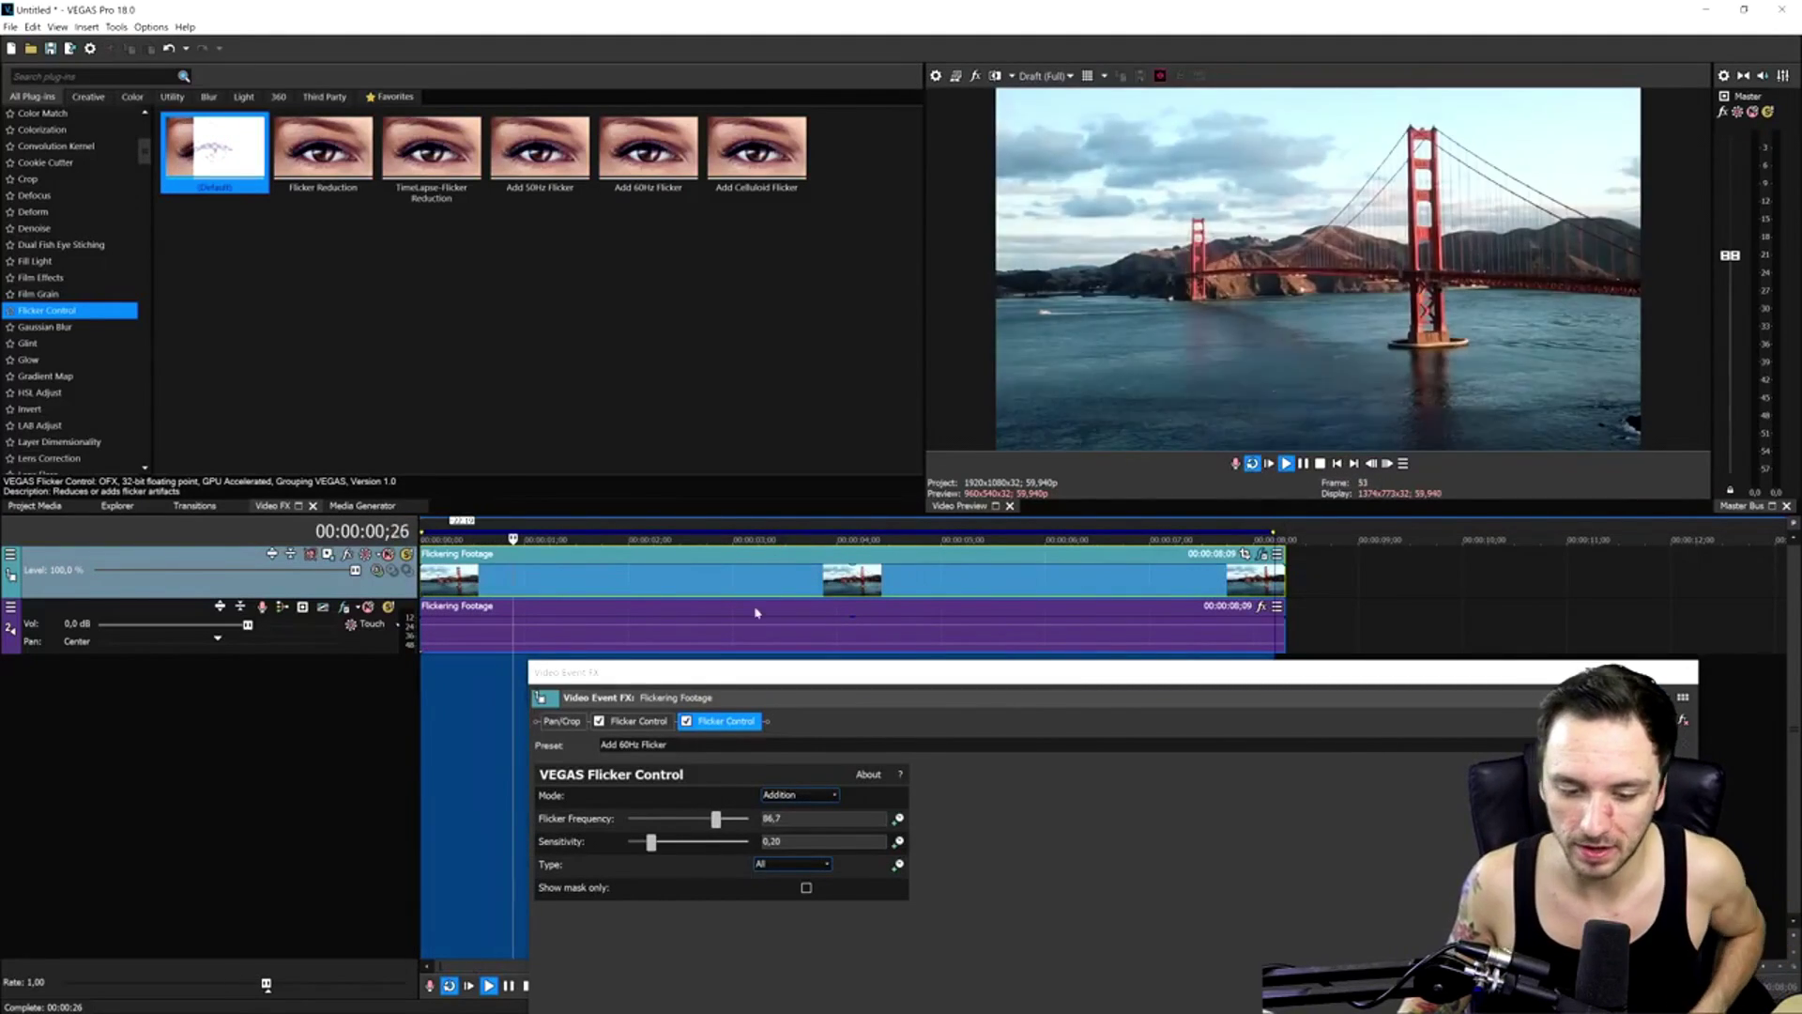
Lower the flicker frequency to 0.0 and set the sensitivity to about 0.48 while the clip loops
drag(716, 819, 612, 819)
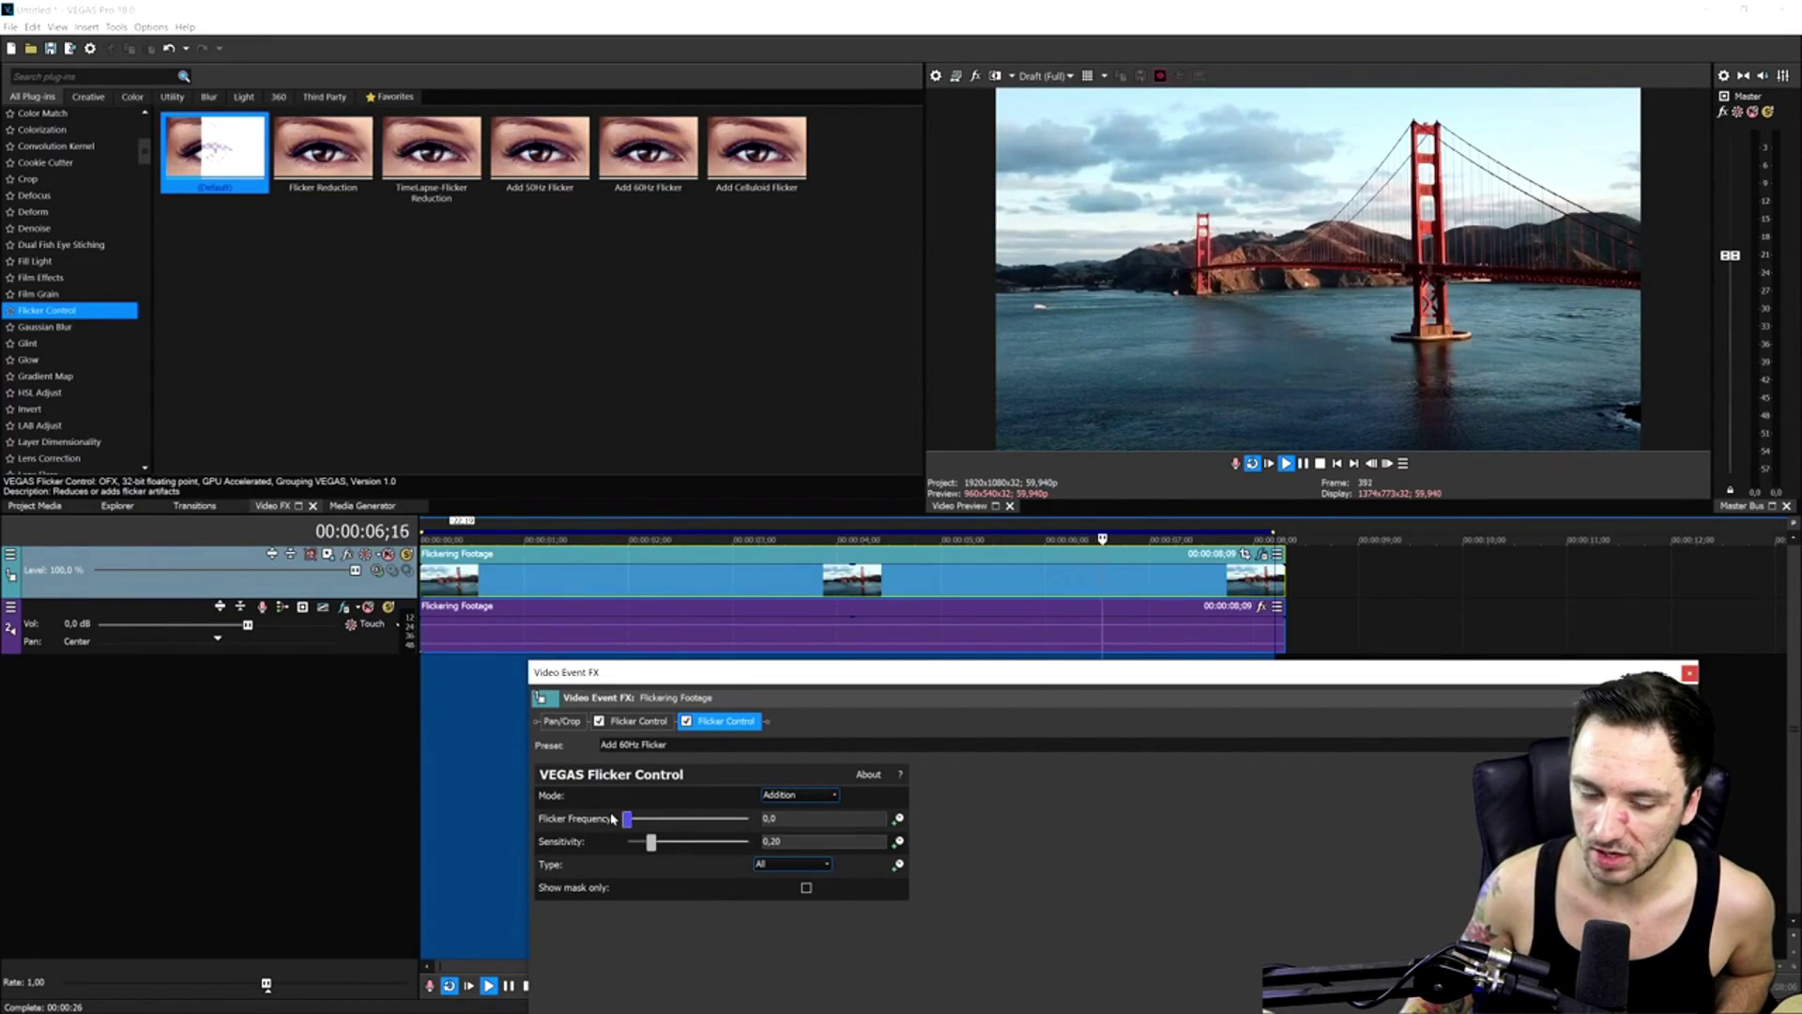
drag(650, 842, 730, 845)
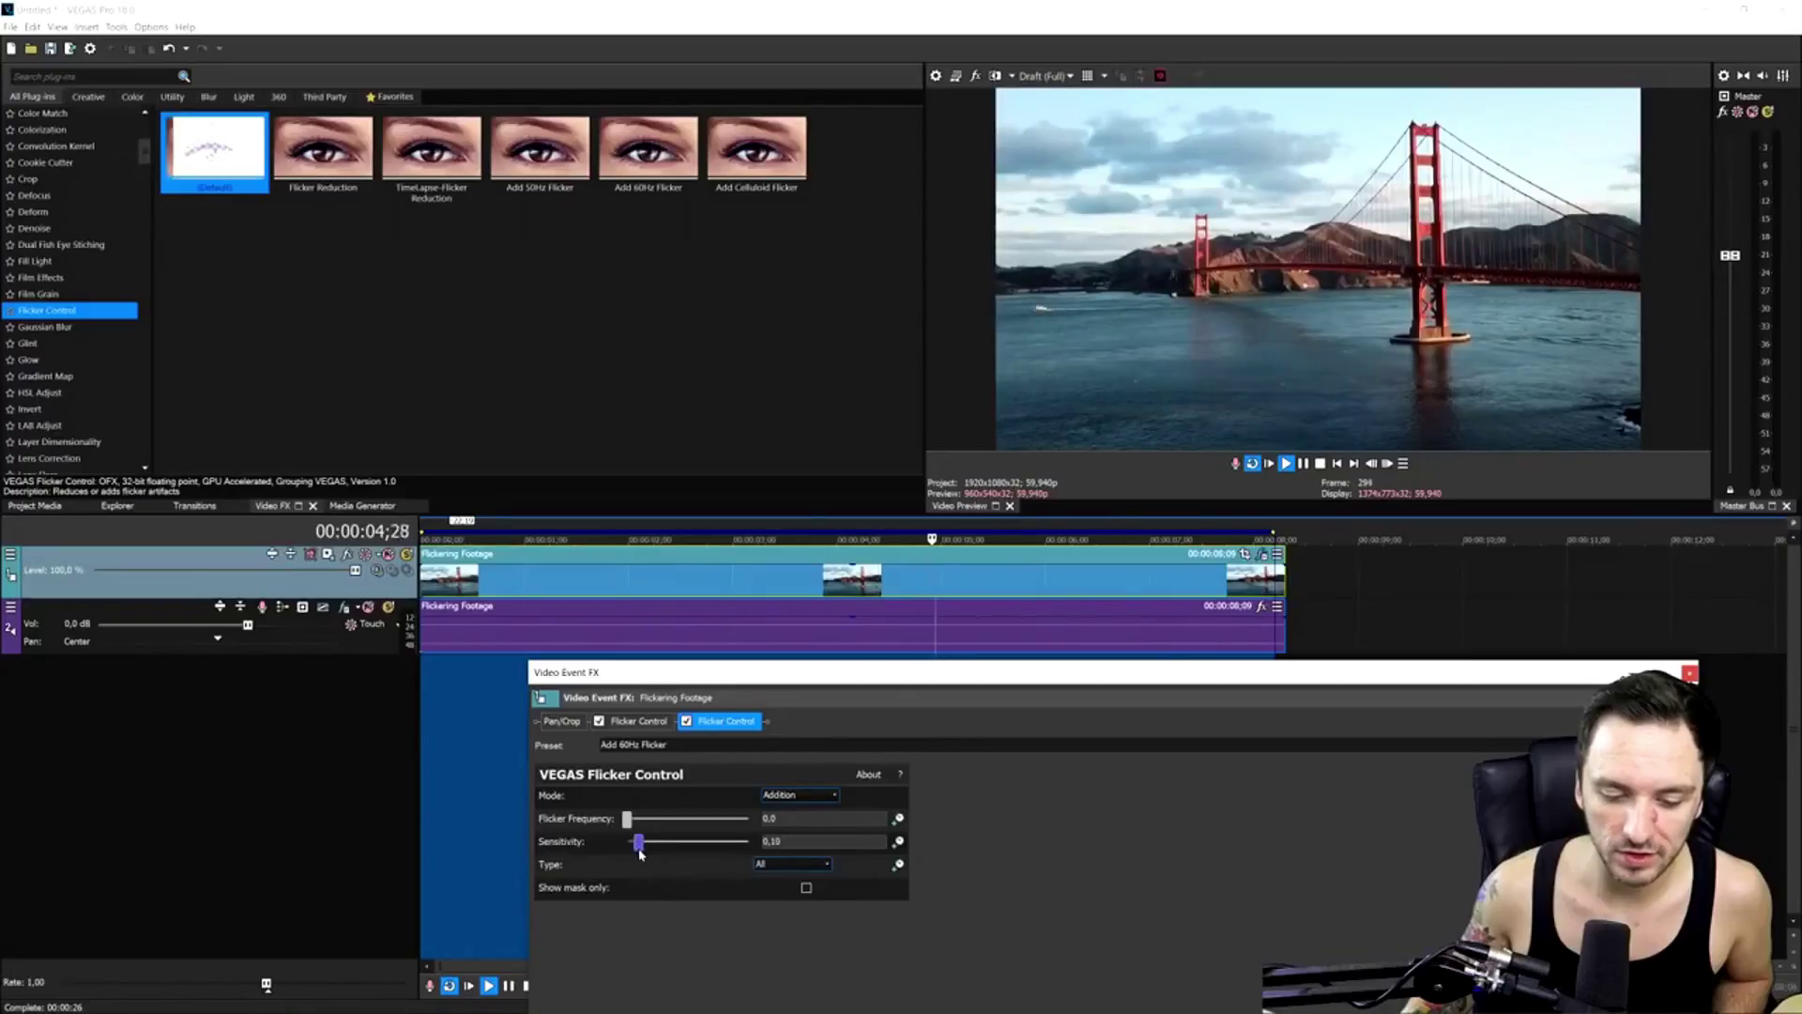
drag(636, 843, 701, 838)
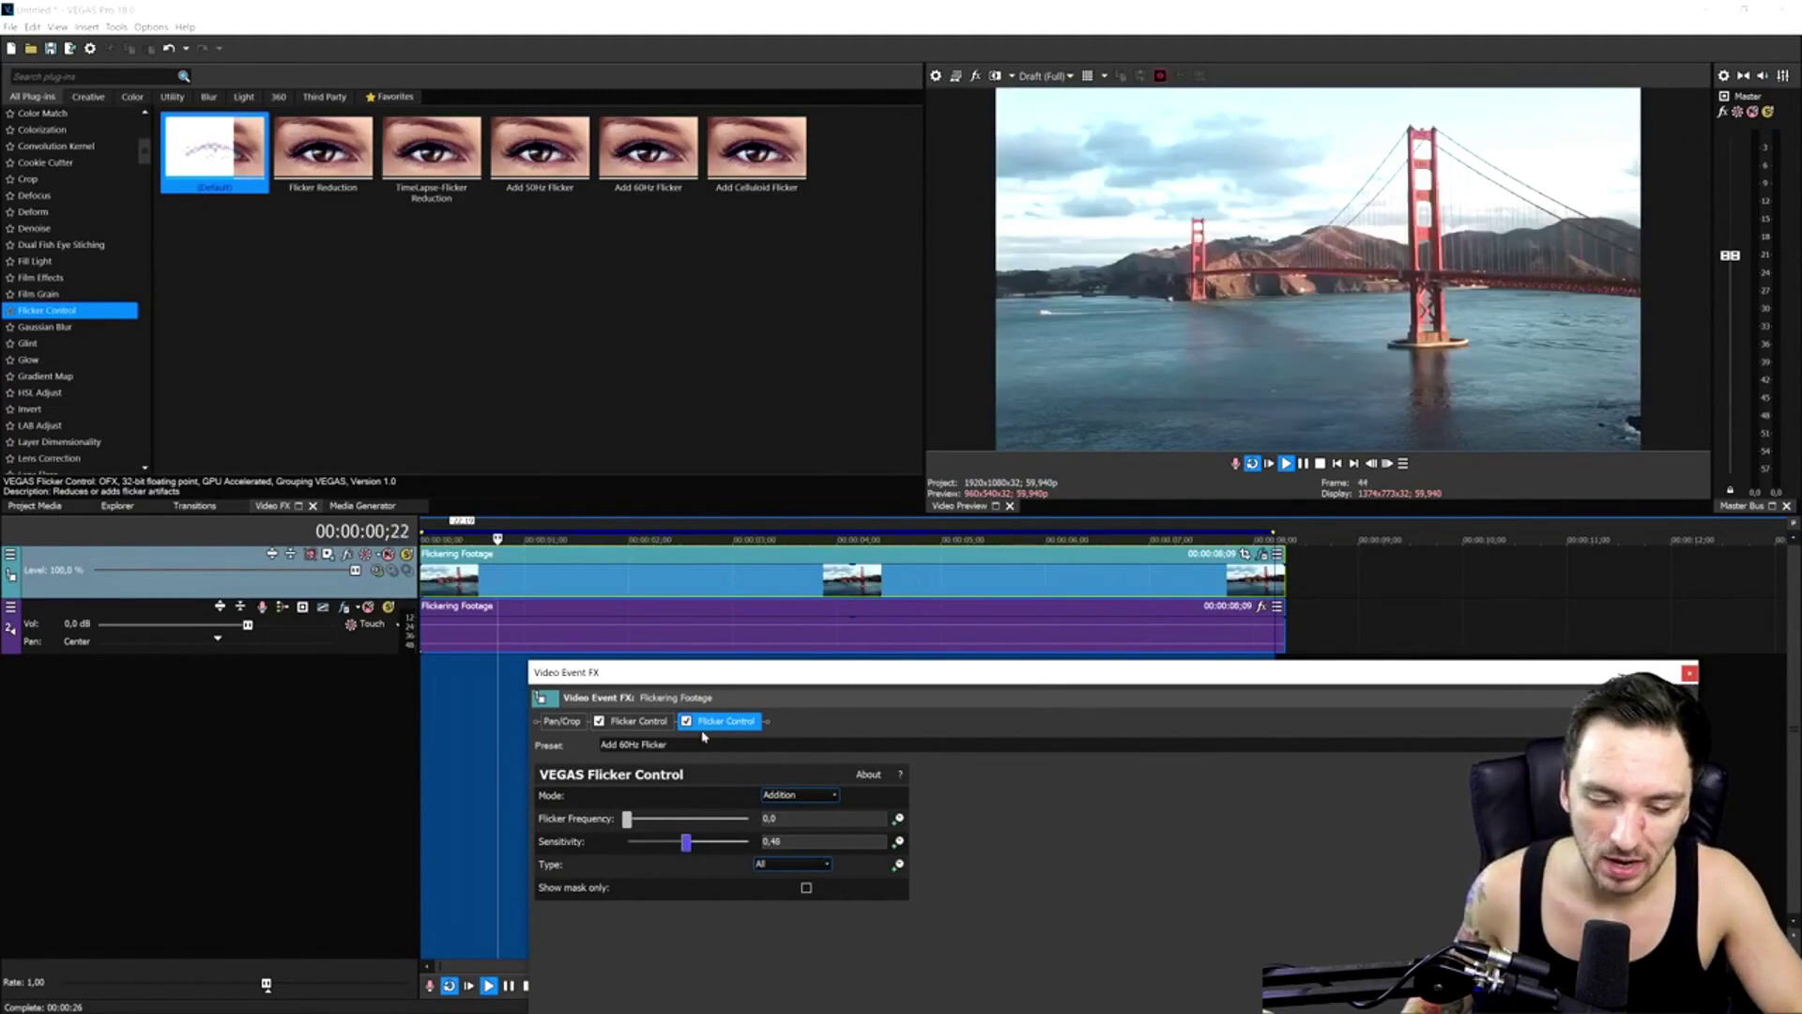
Switch Flicker Control to the Add Celluloid Flicker preset and raise its flicker frequency to 120.0
click(796, 552)
click(796, 552)
key(Down)
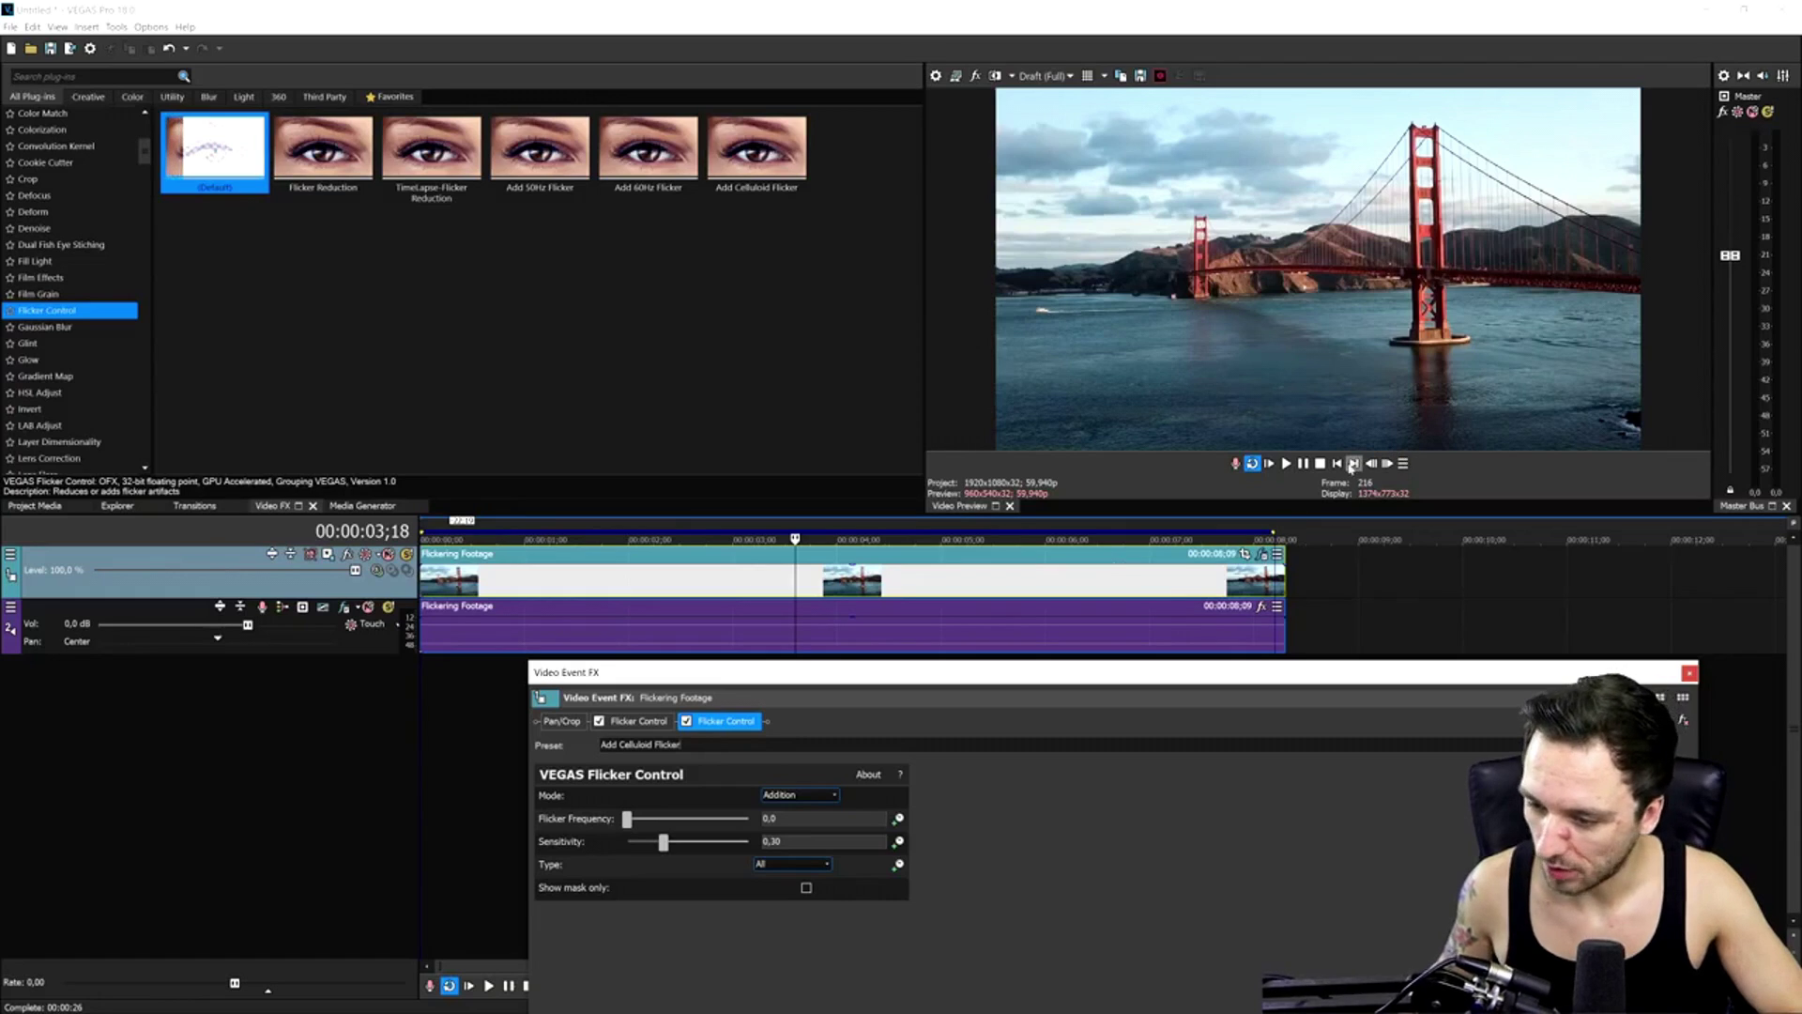
key(space)
drag(626, 820, 702, 822)
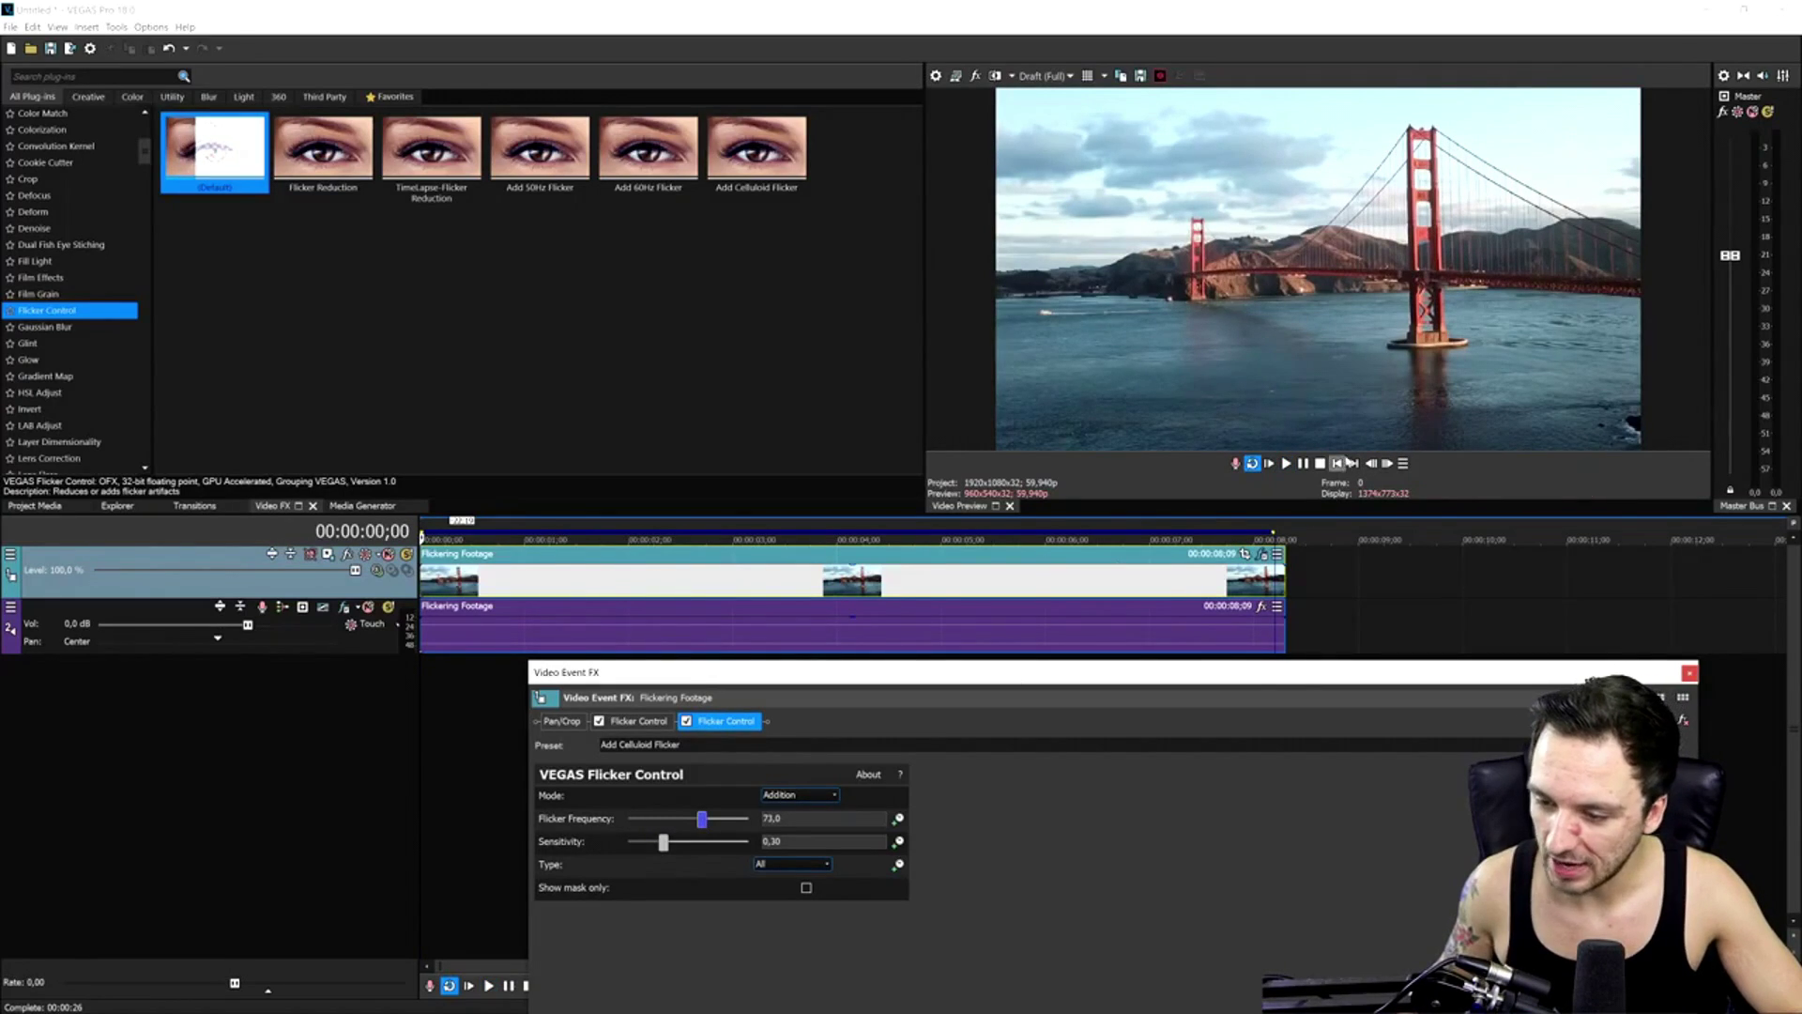
click(1337, 465)
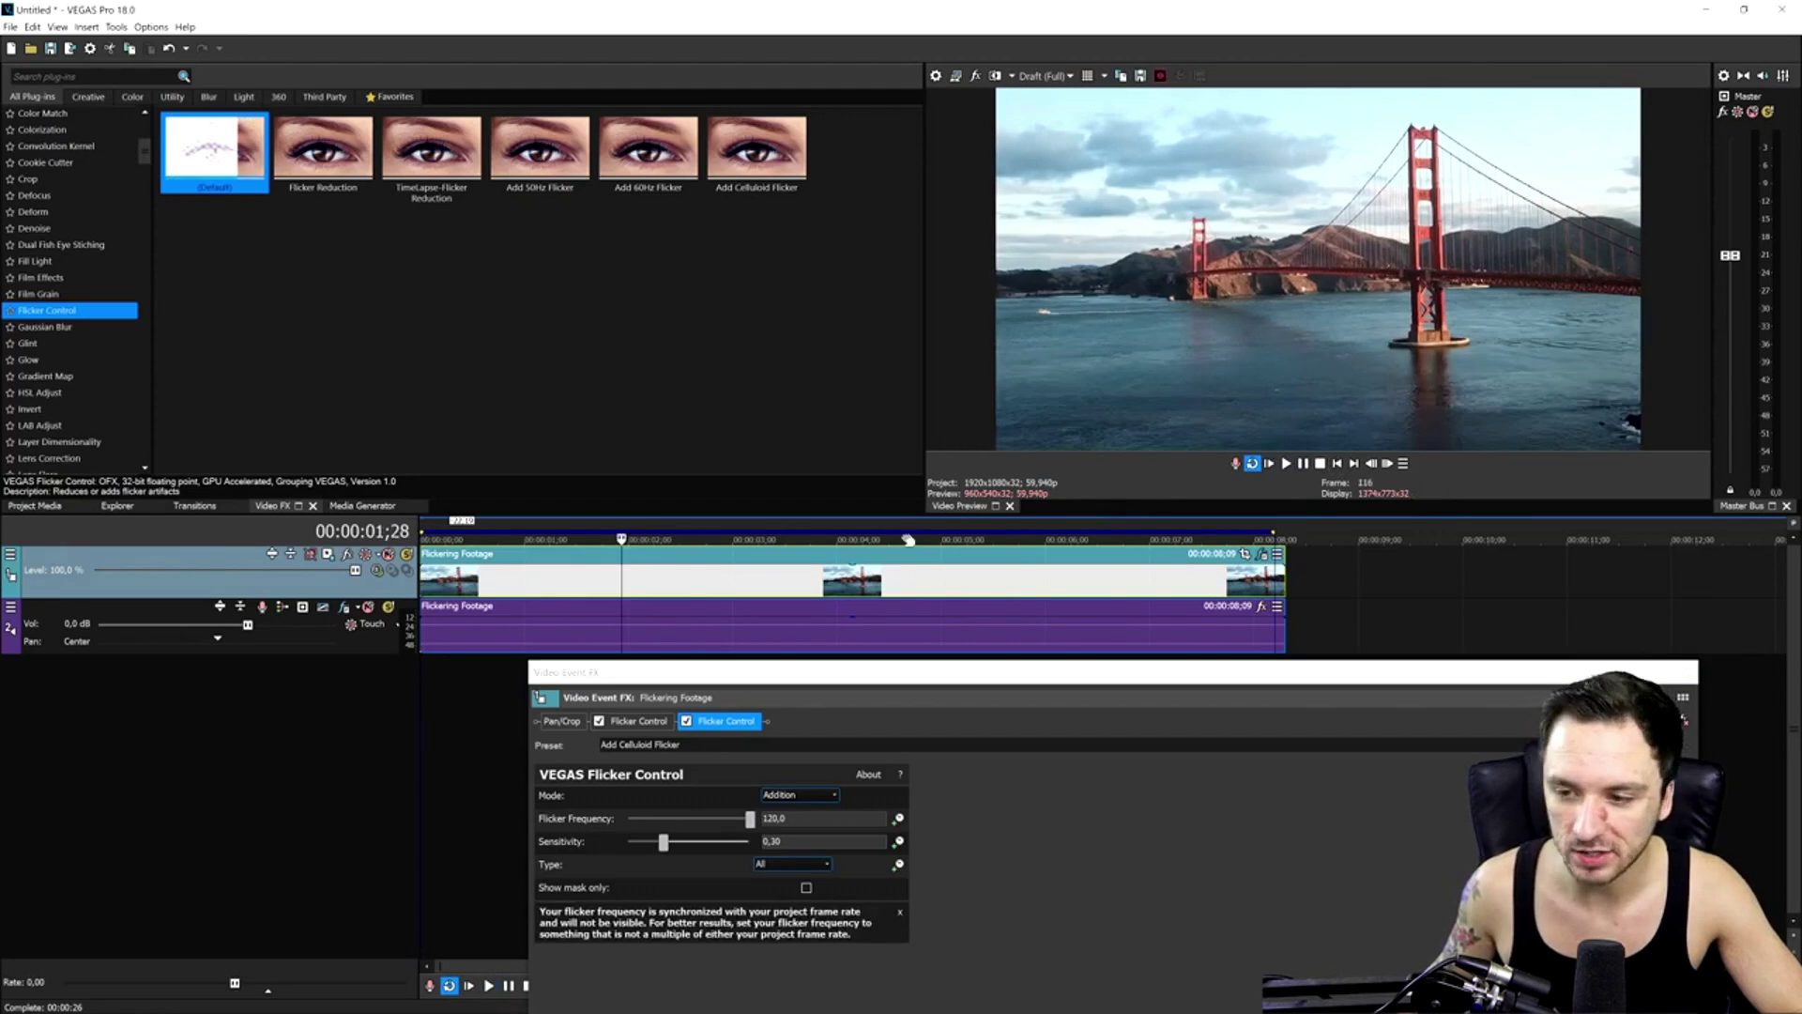
Raise the added flicker's sensitivity to 0.74 and check the playback of the clip
scroll(1079, 530, up, 3)
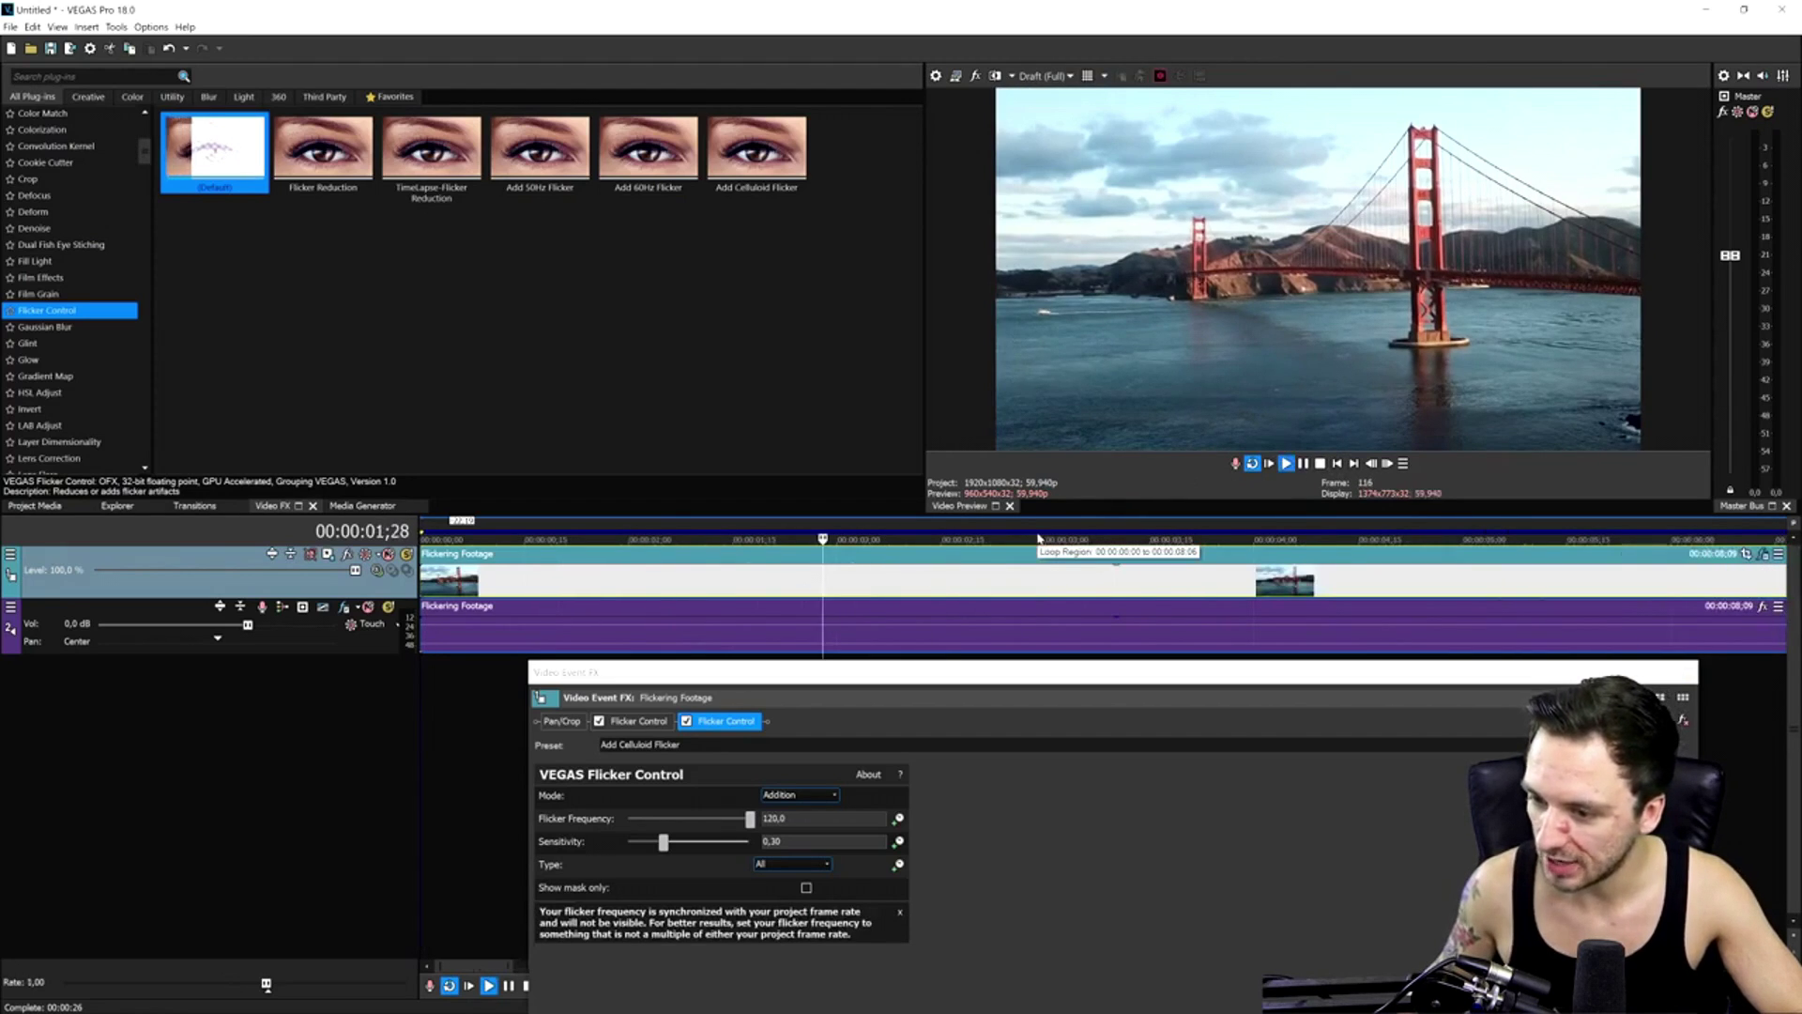
key(space)
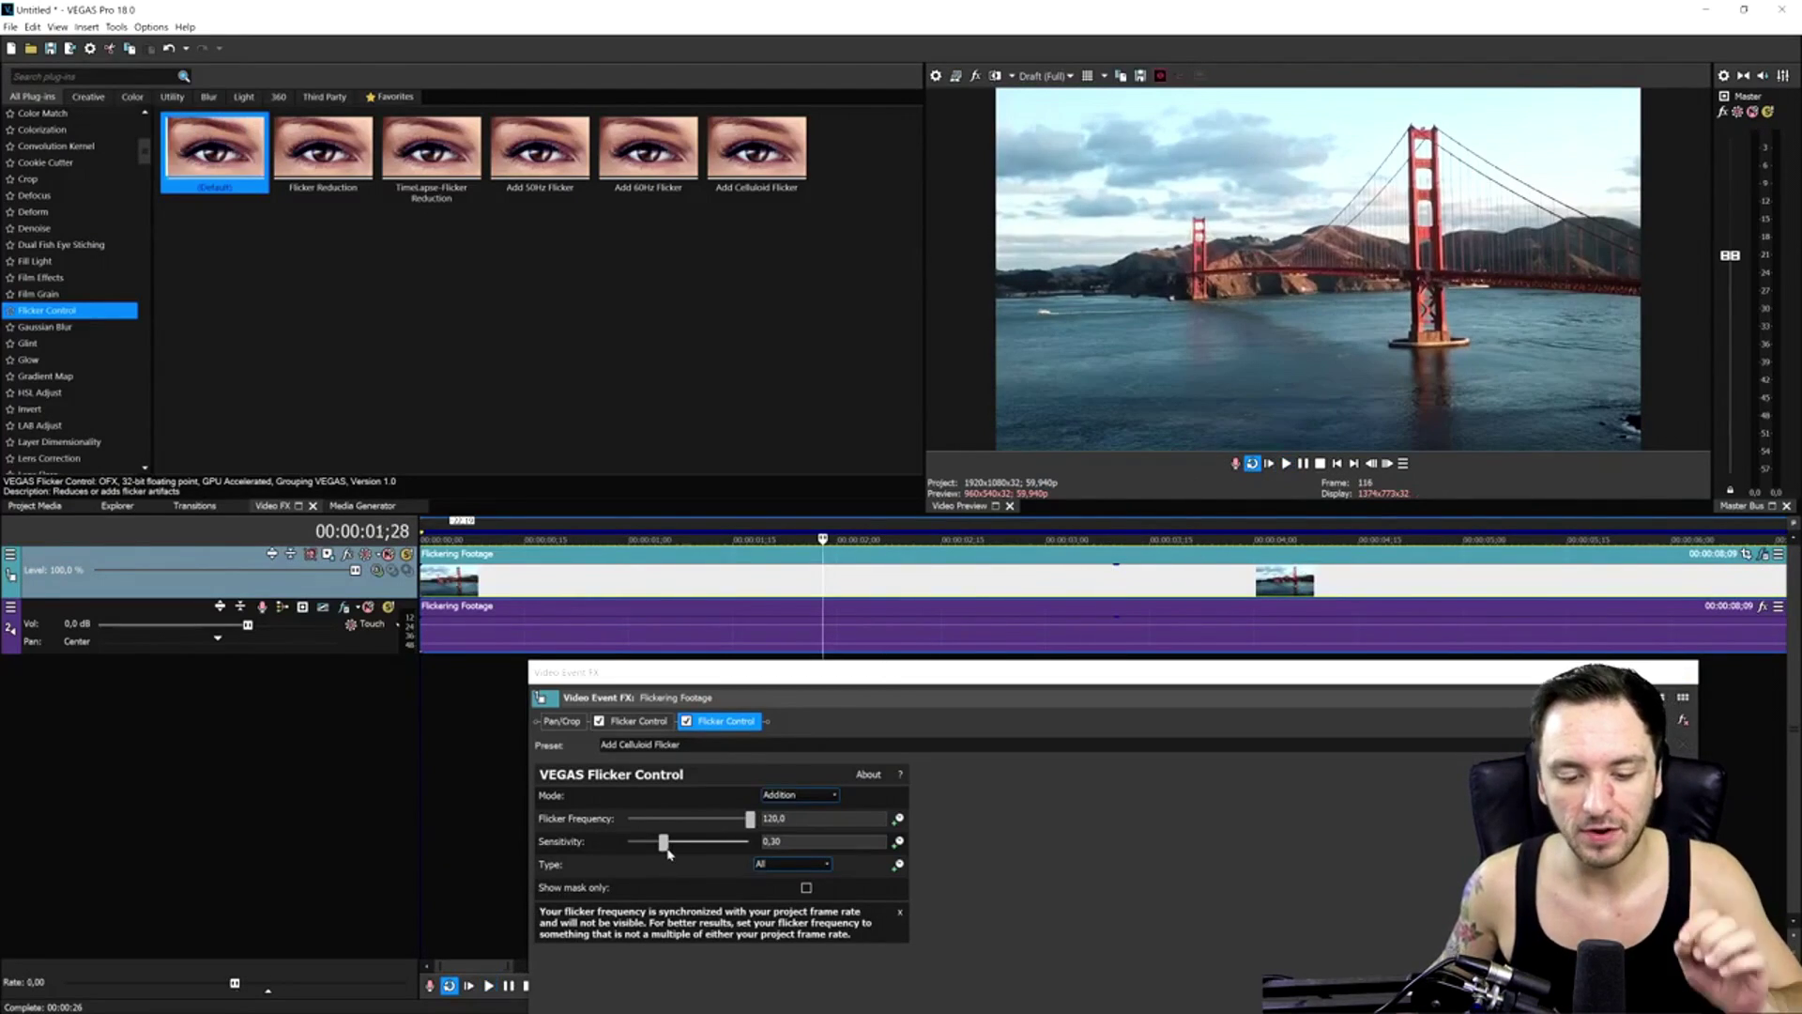
drag(663, 845, 714, 845)
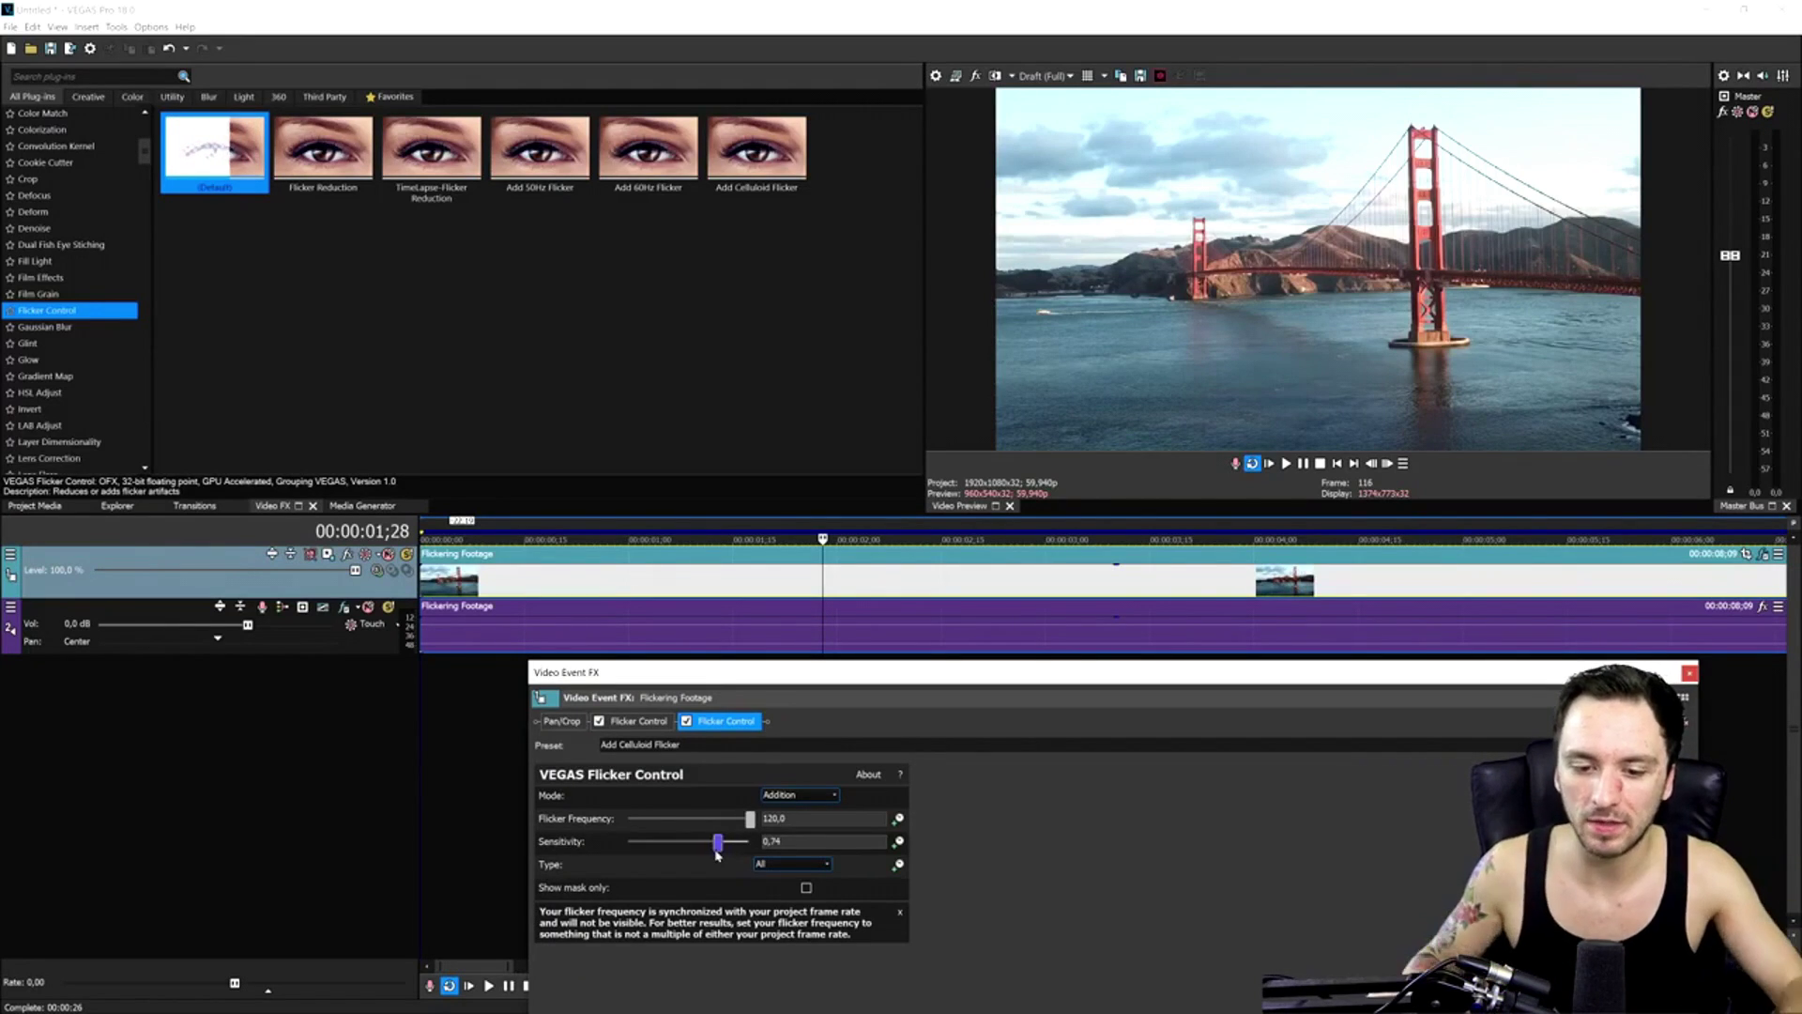
key(space)
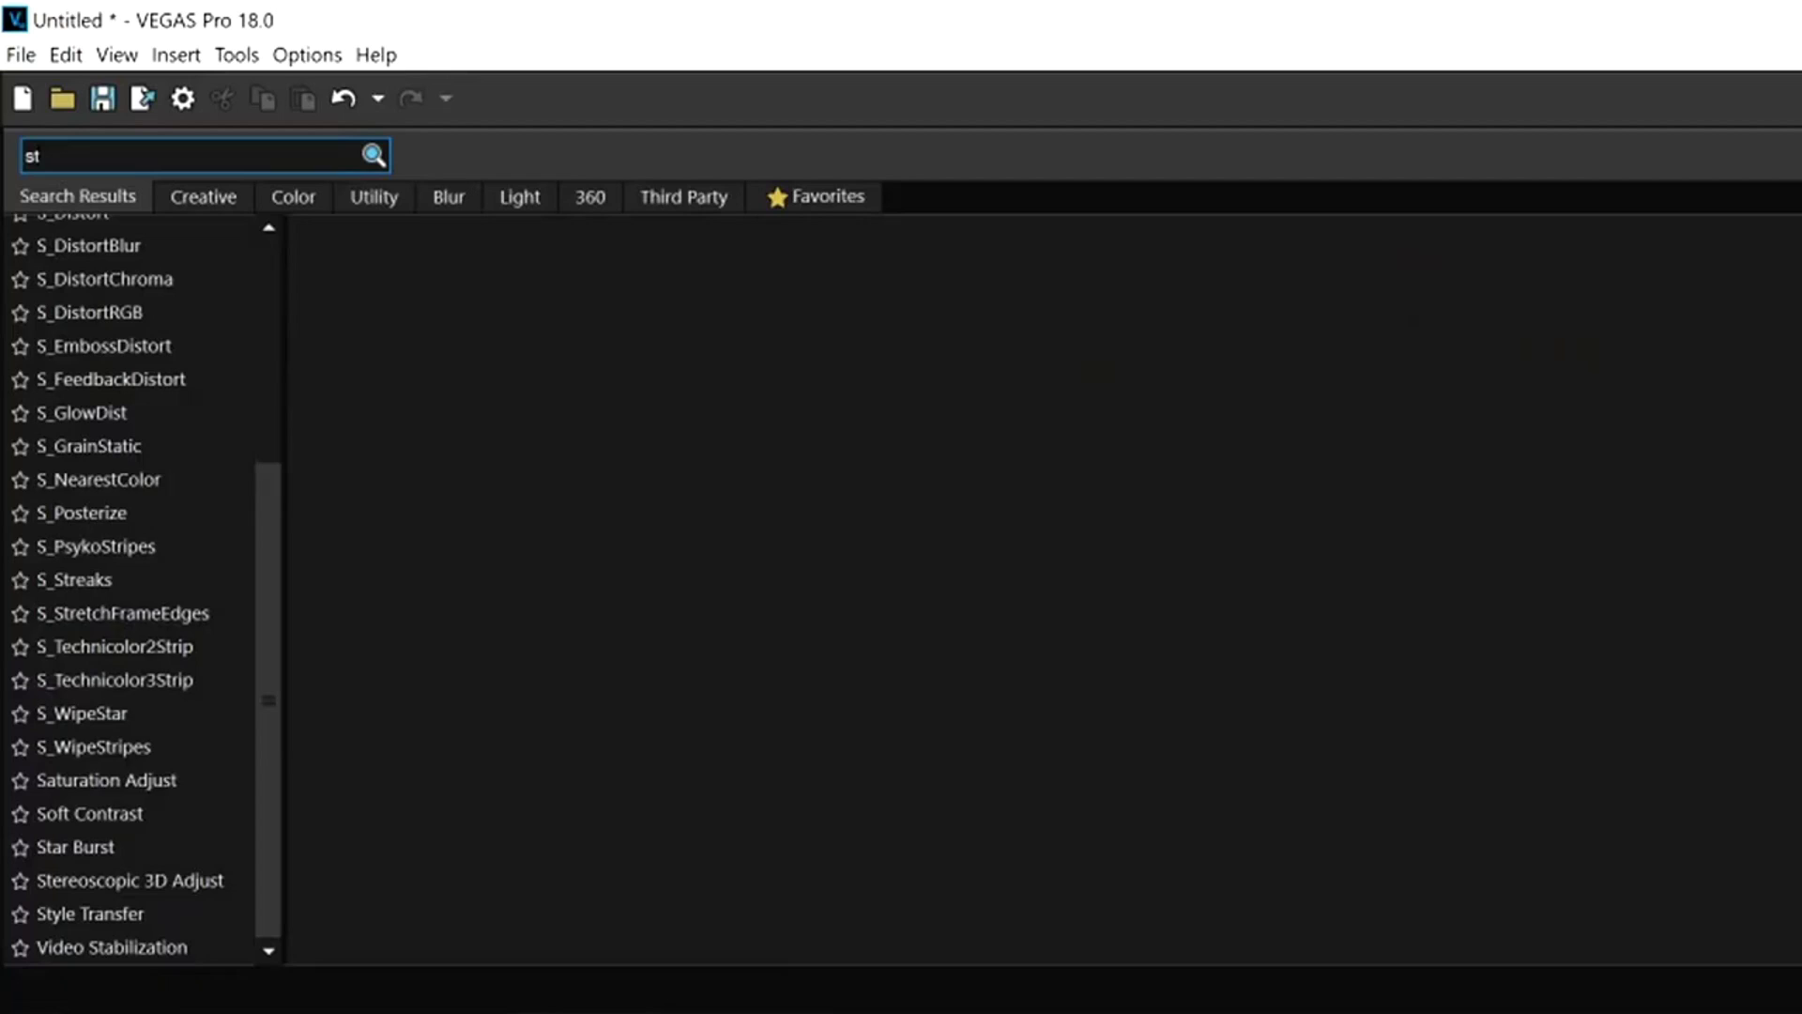
Search the video effects for "style" and show the Style Transfer presets
text(yle)
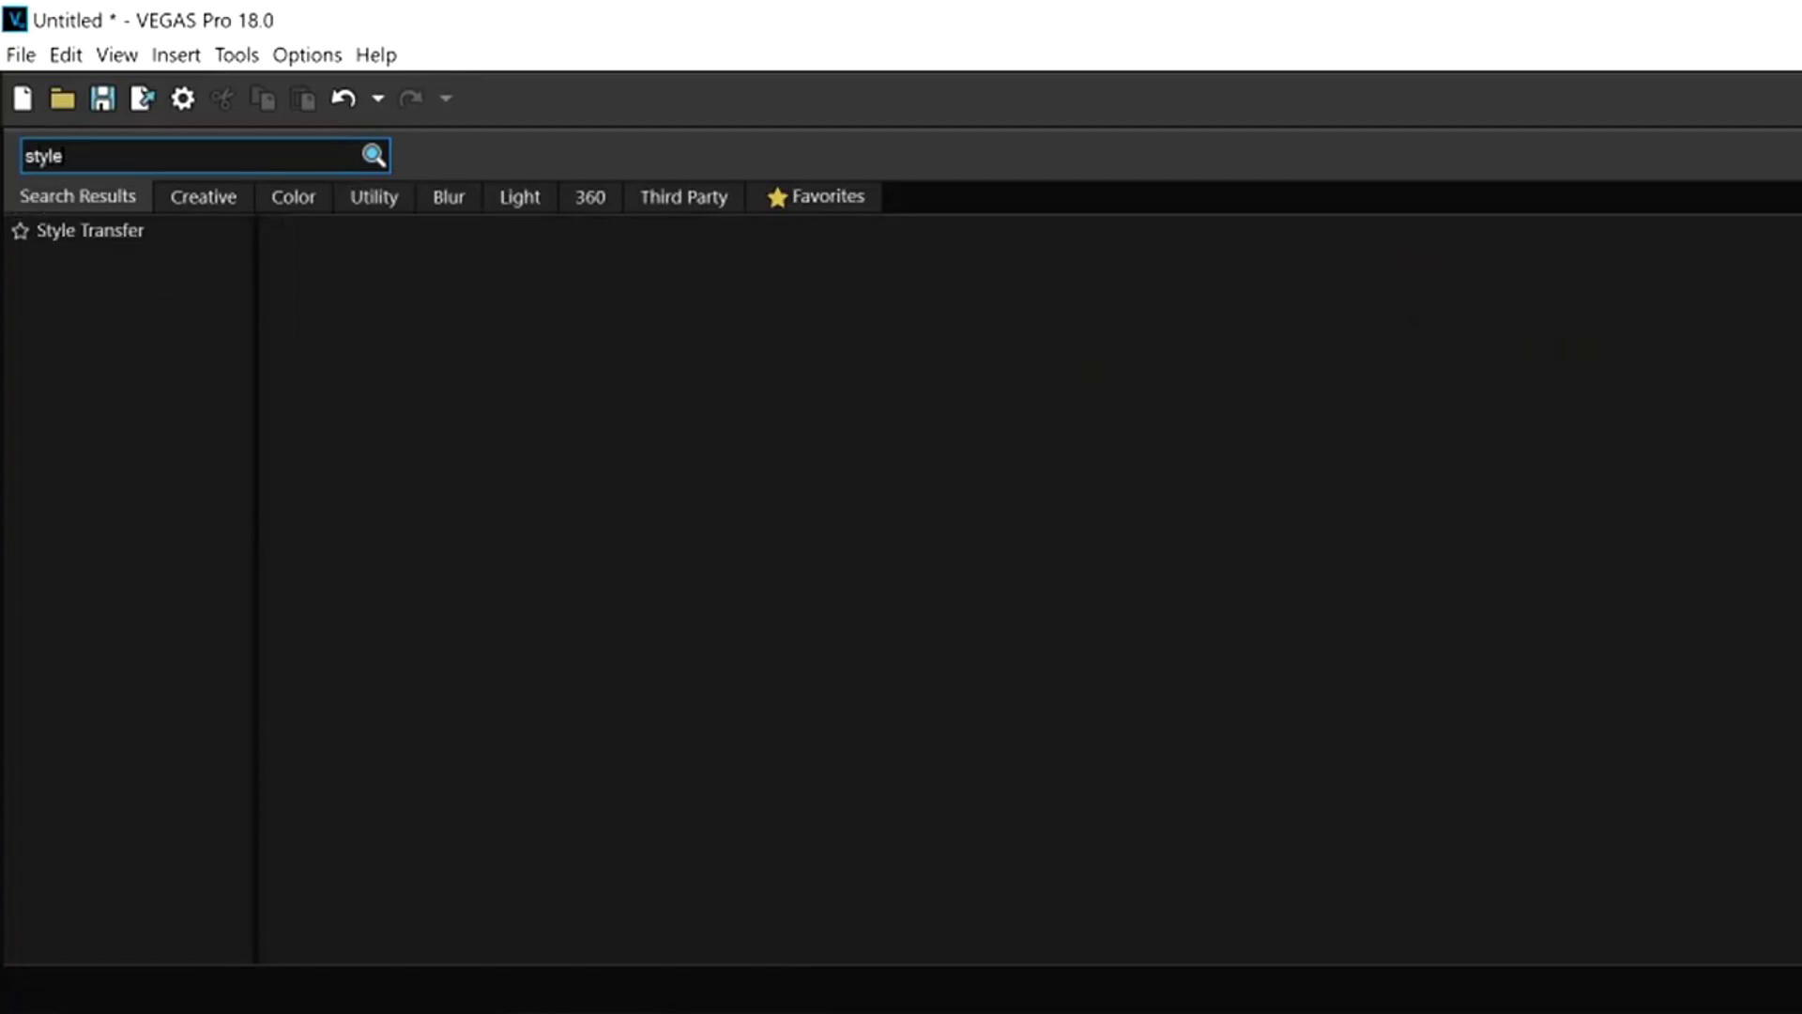
click(88, 235)
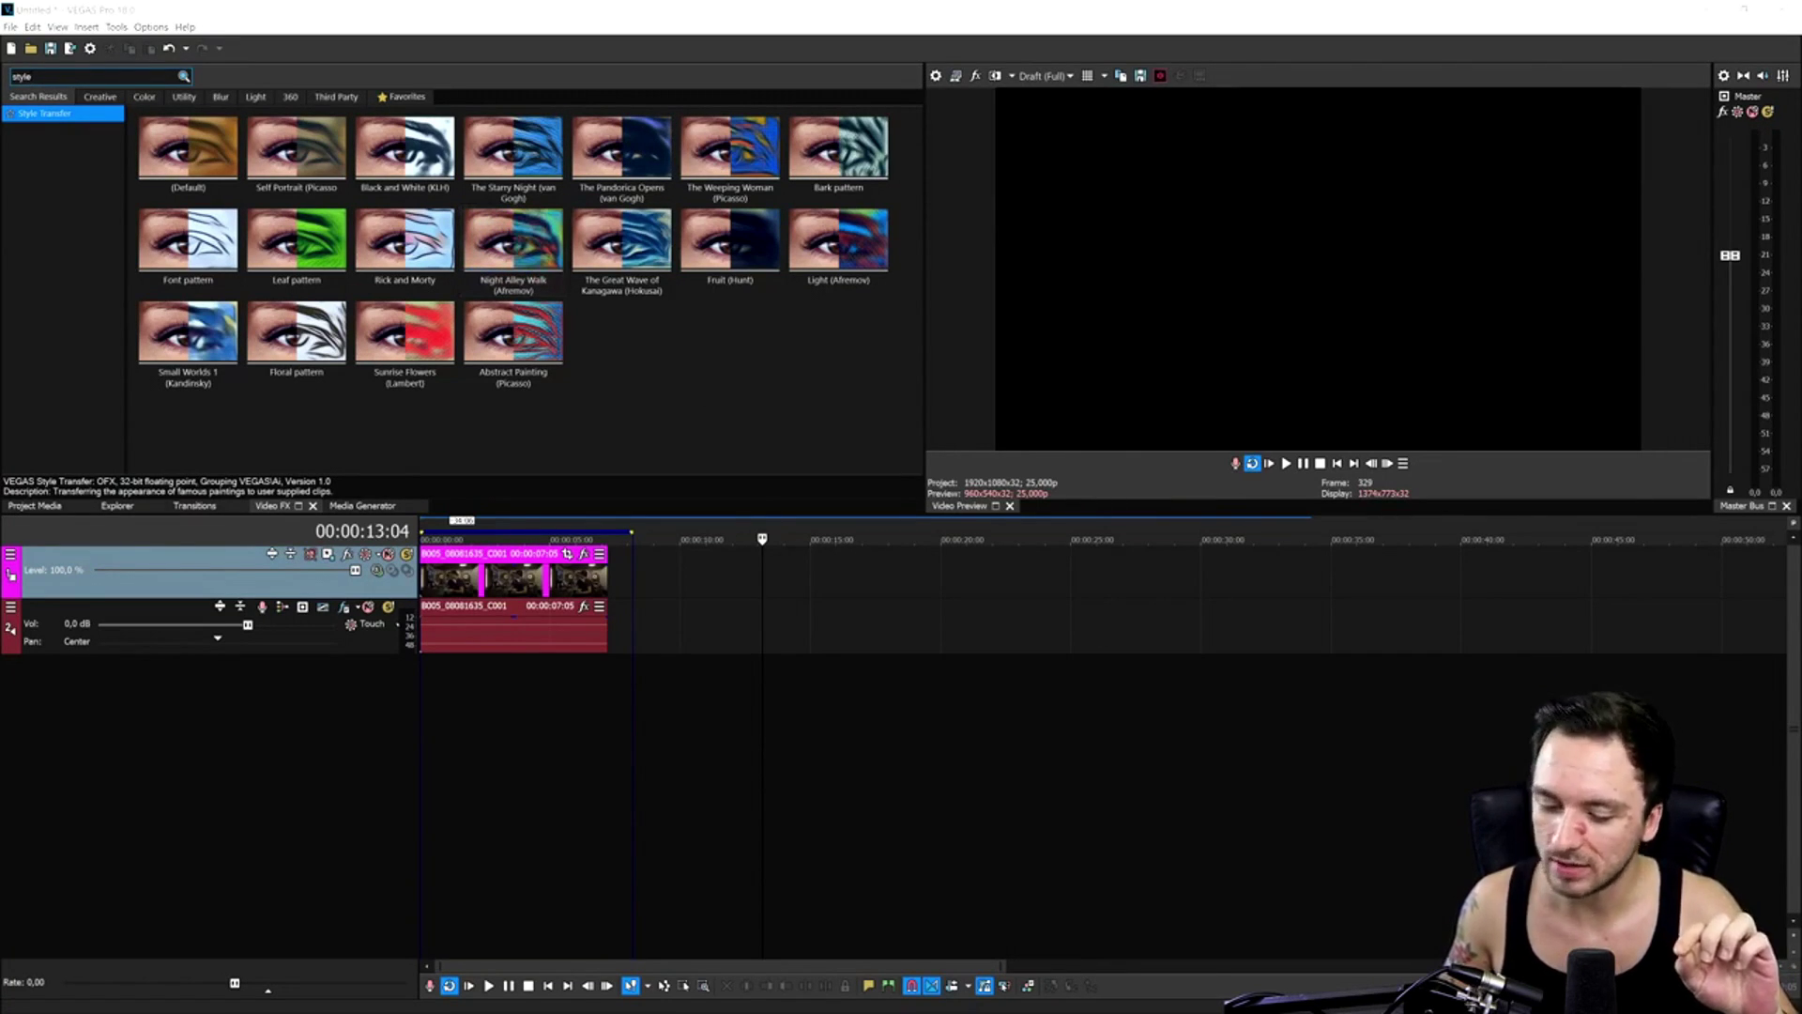
Switch to the browser's VEGAS forum thread and examine the Deep Learning Models installer screenshot and download link
key(alt+Tab)
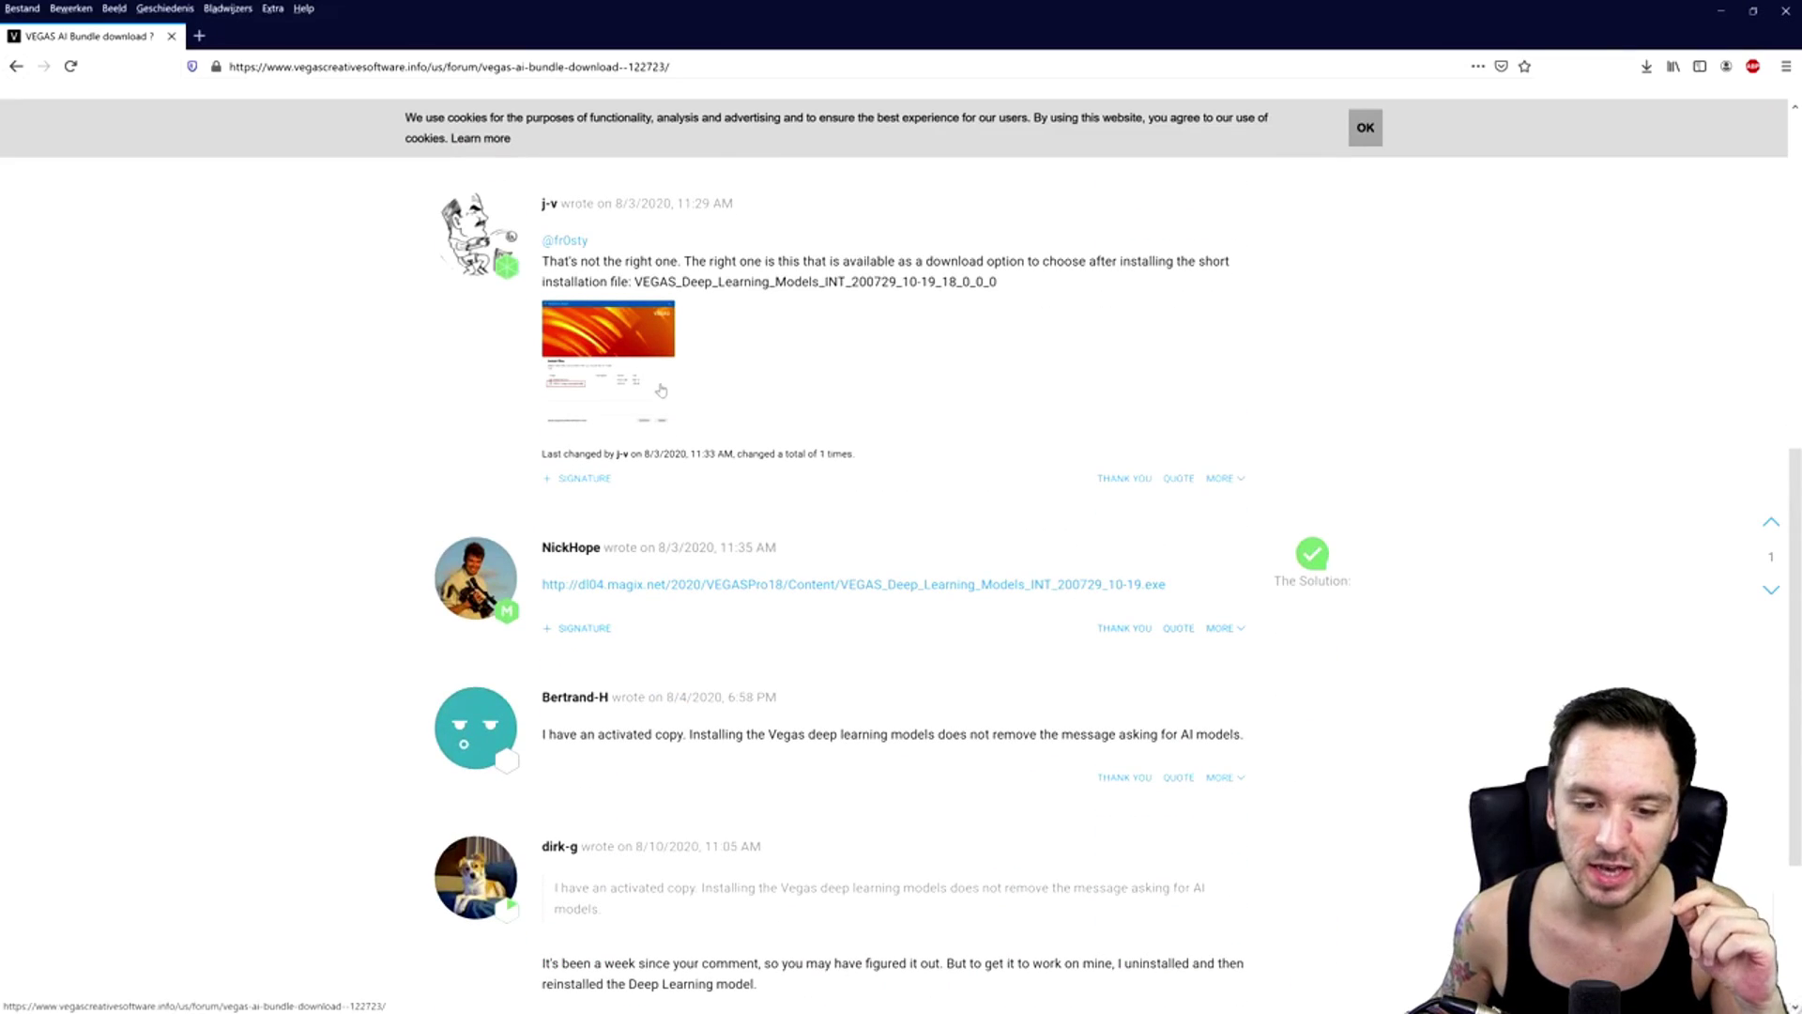
click(671, 425)
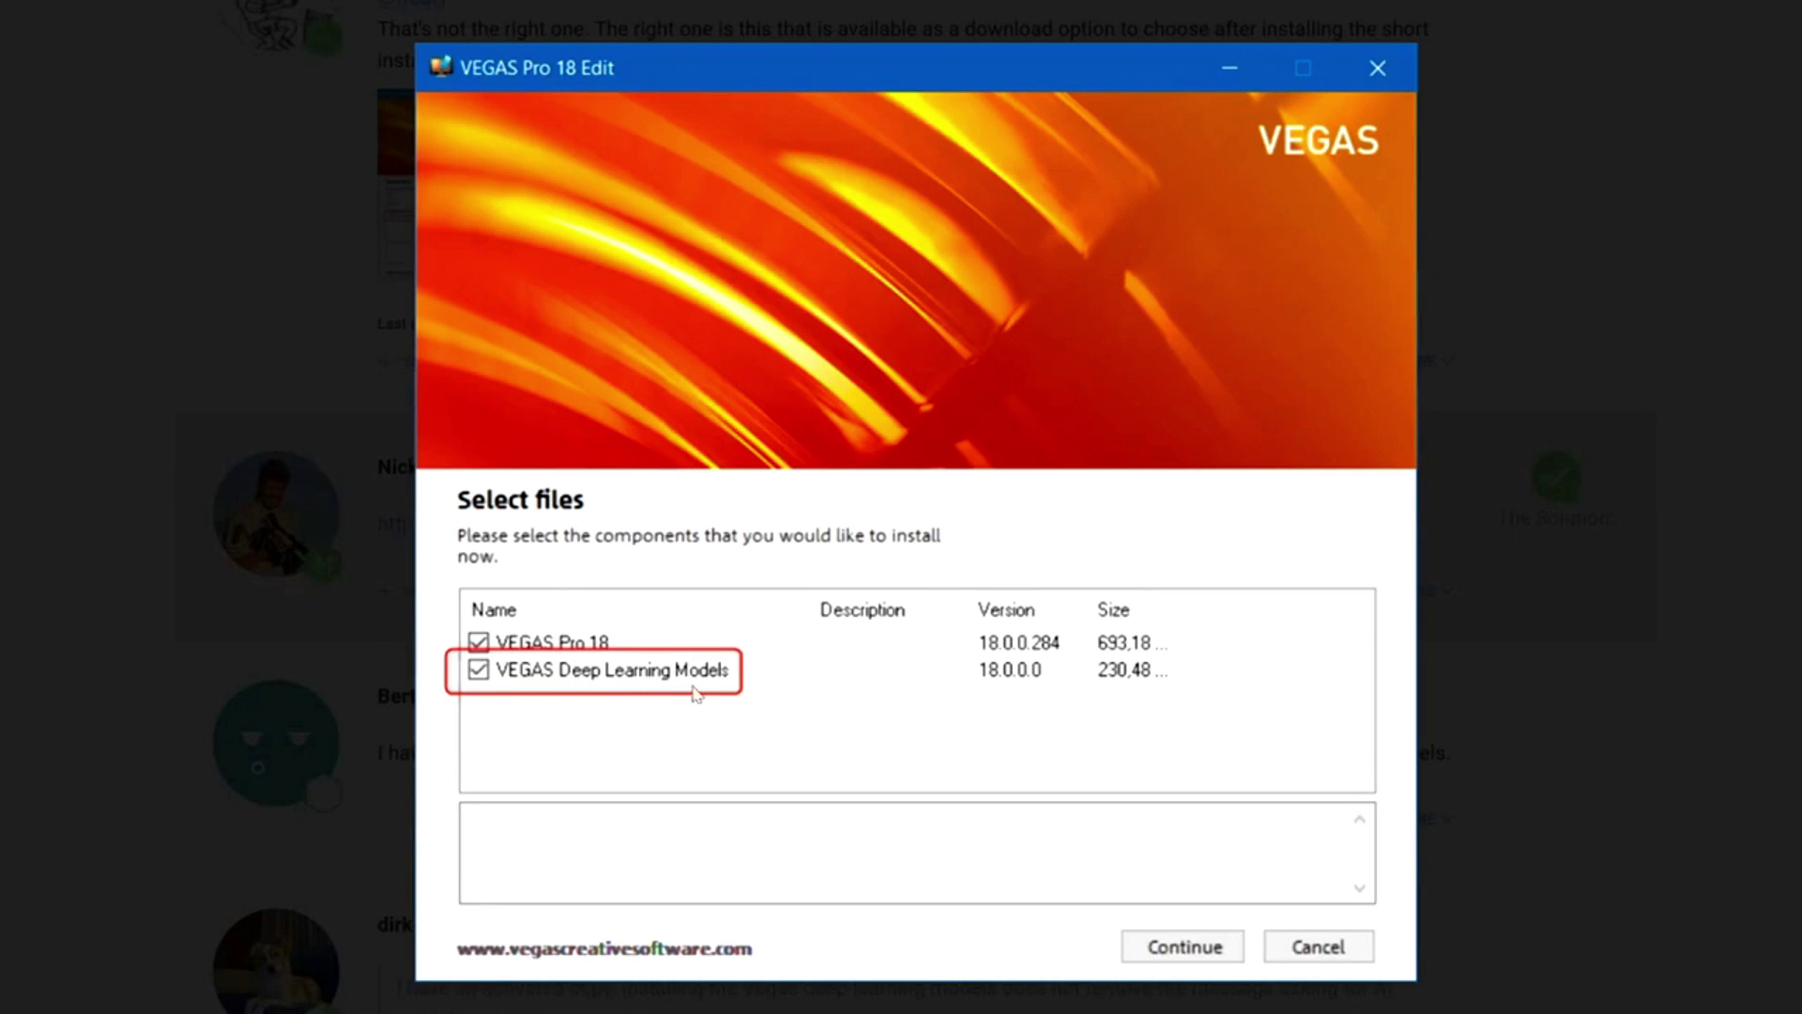
click(210, 429)
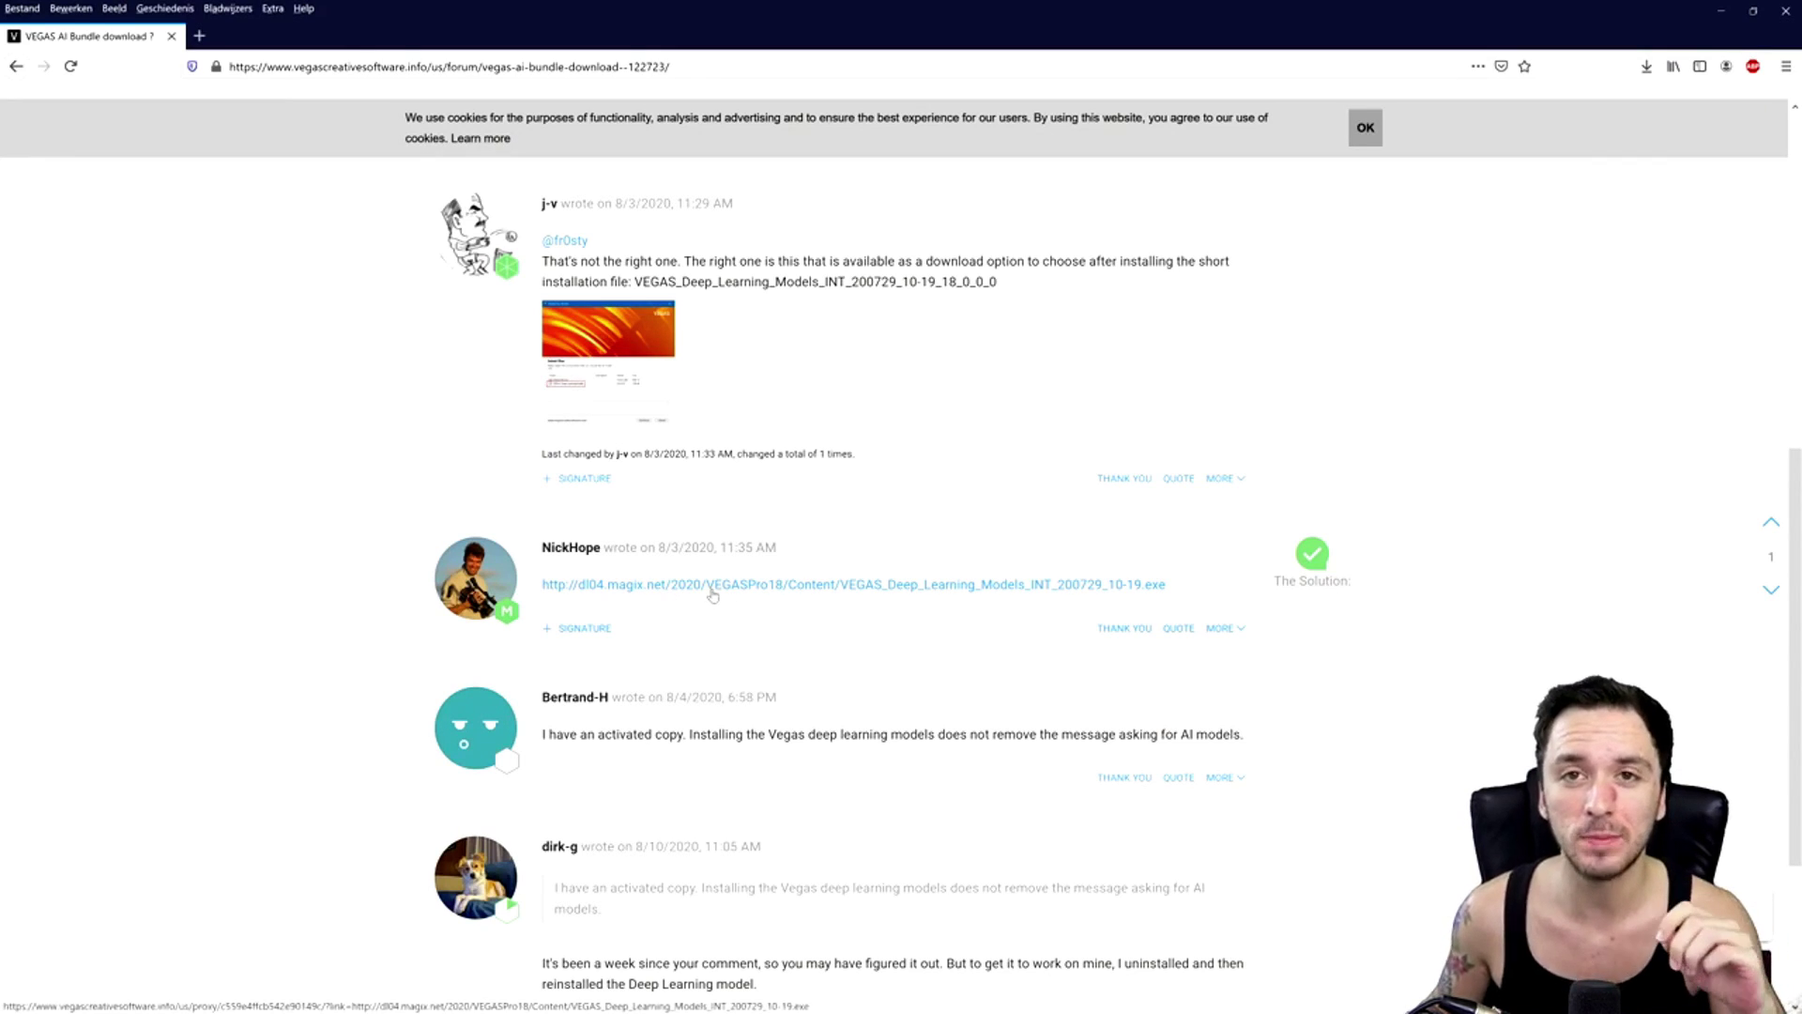
scroll(712, 596, down, 3)
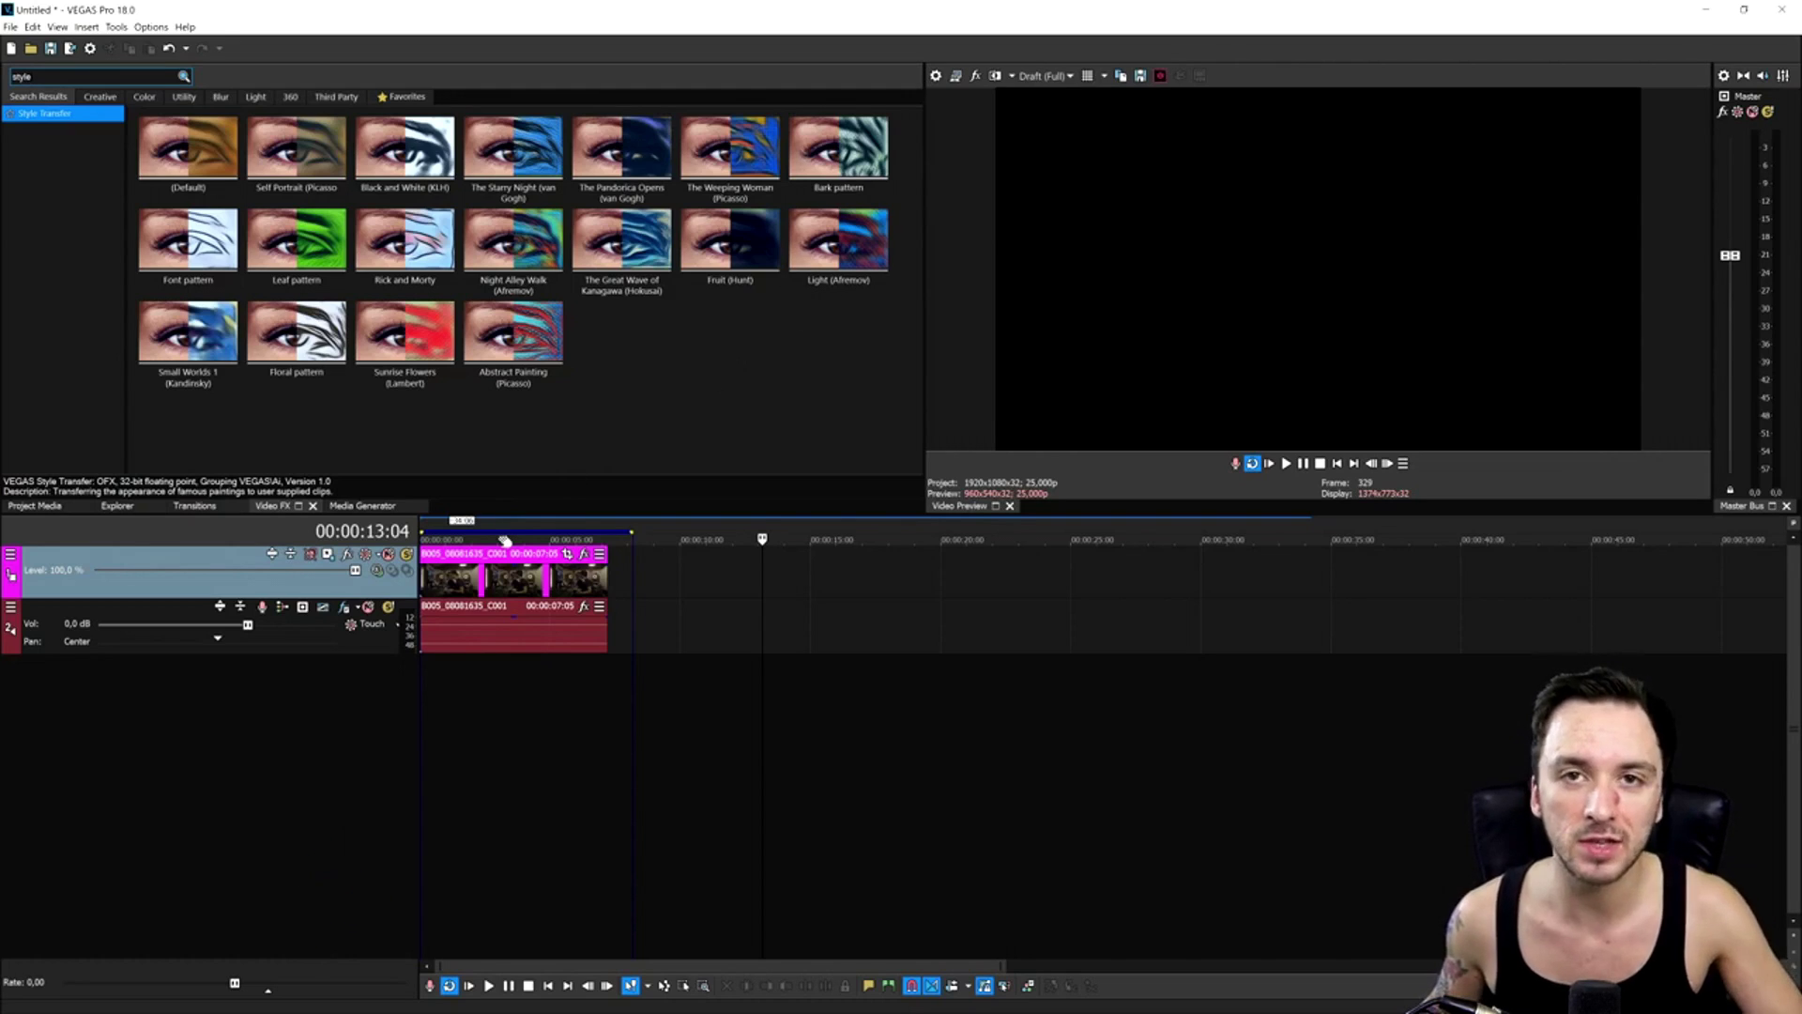
Turn off looped playback and apply Style Transfer with the Night Alley Walk (Afremov) preset to the B005_08081635_C001 clip
click(1252, 463)
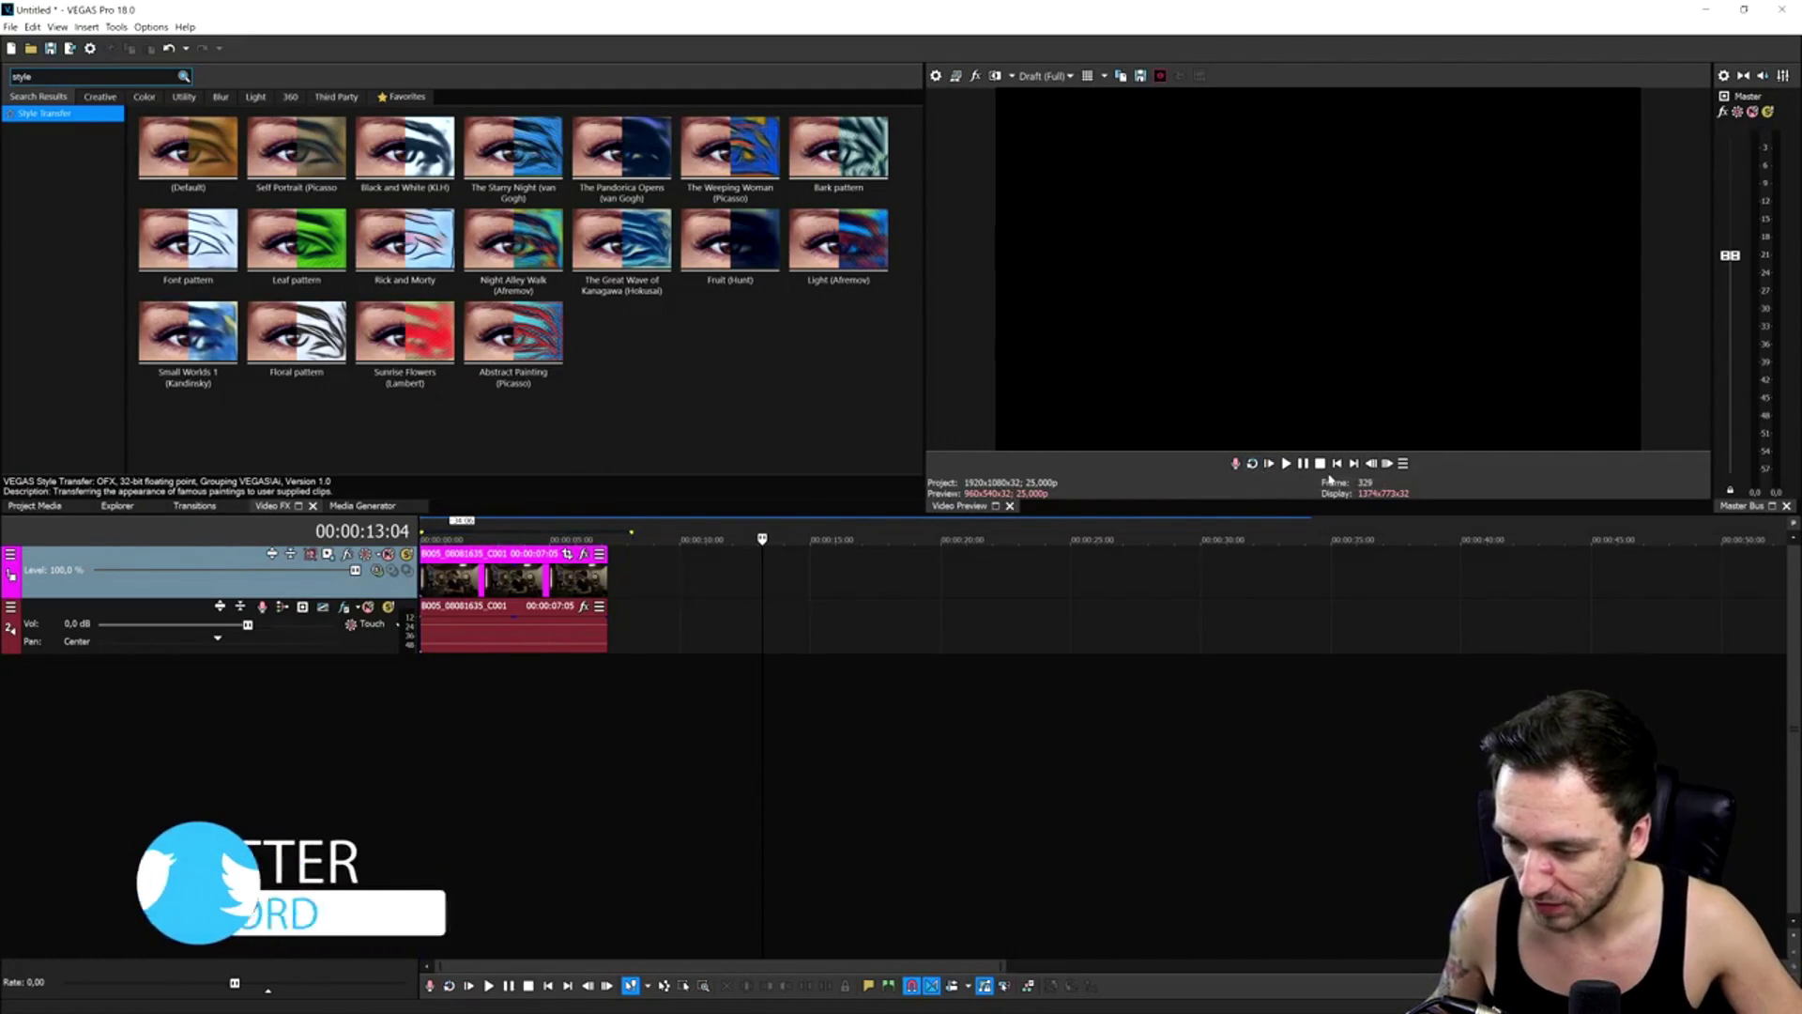
click(1337, 463)
scroll(604, 615, up, 3)
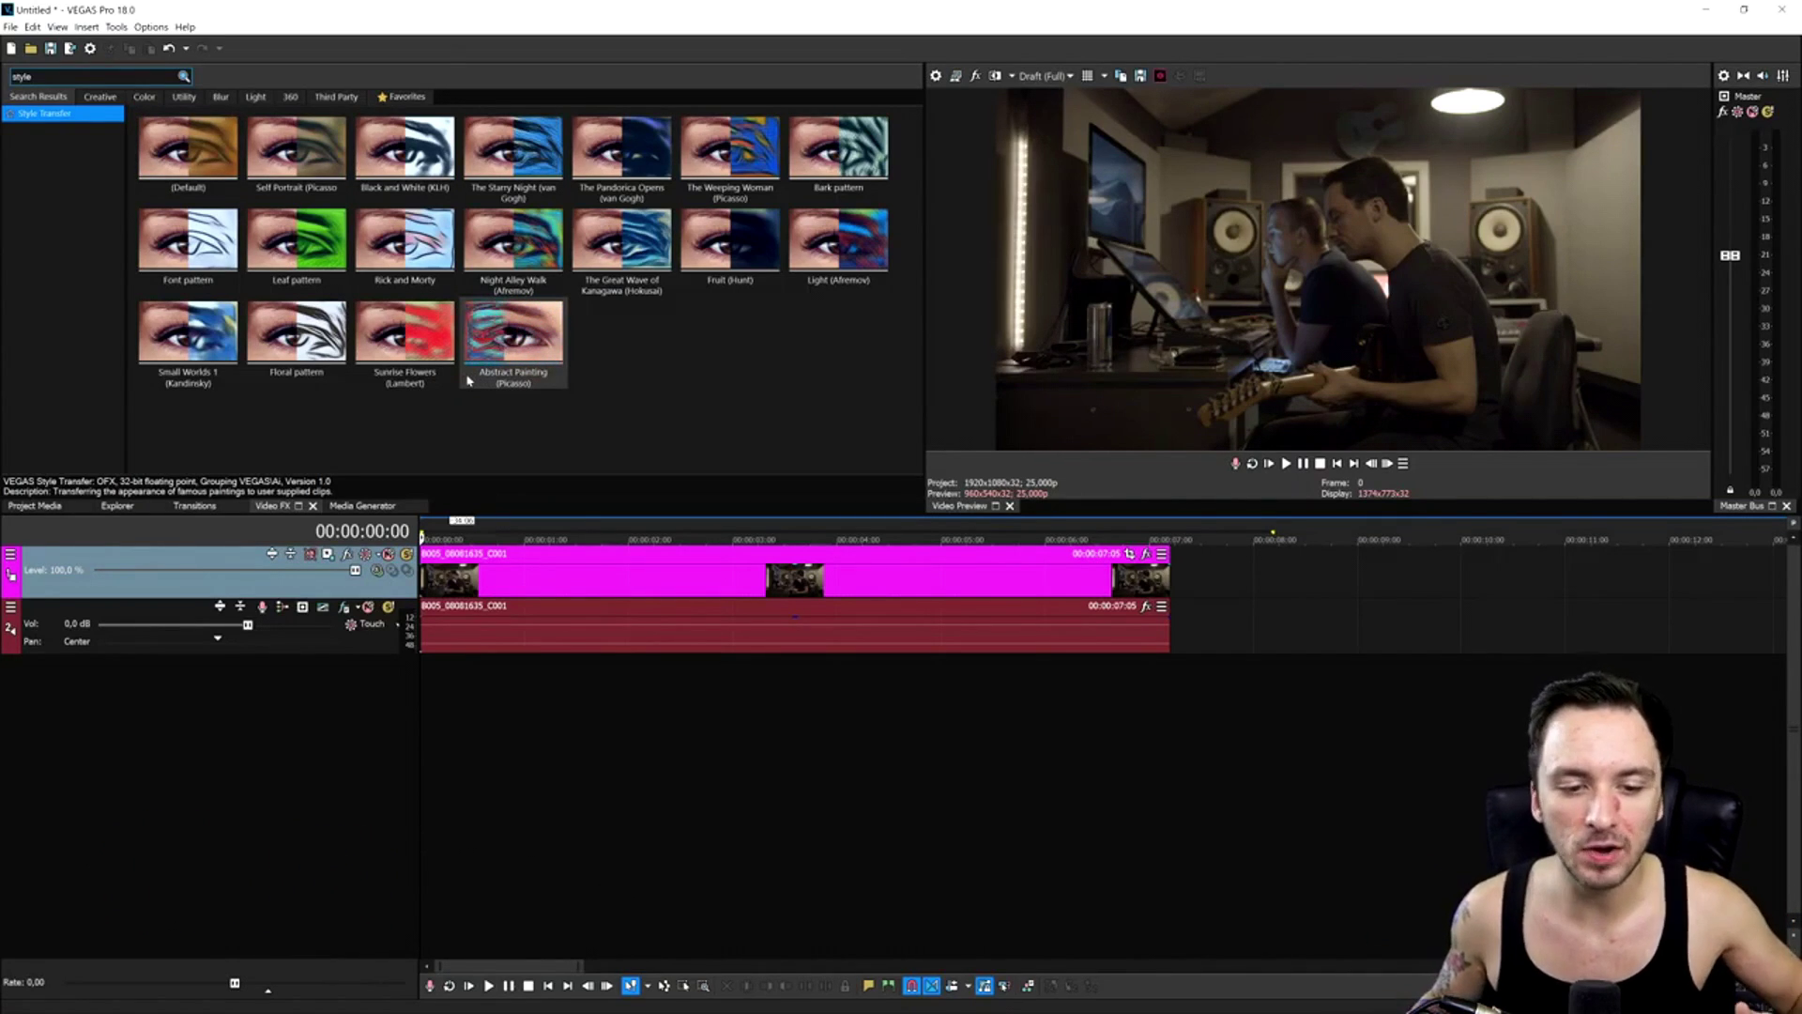
drag(188, 150, 686, 575)
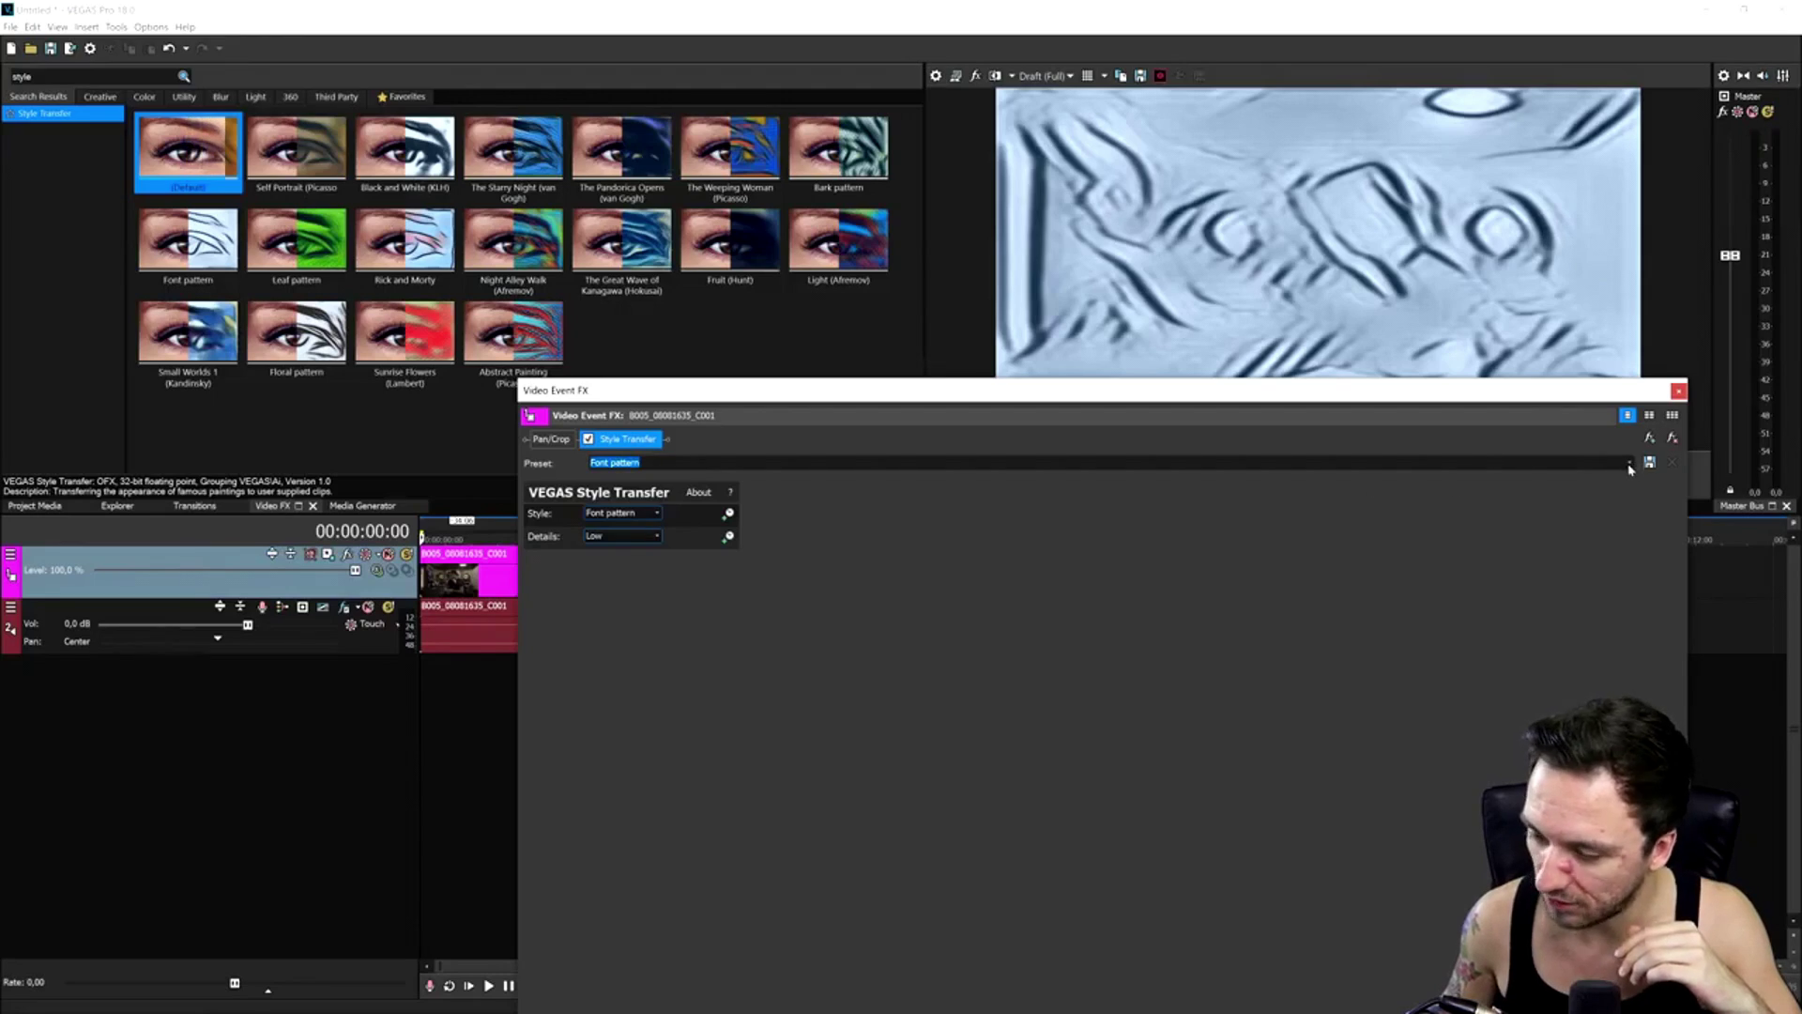
click(1629, 461)
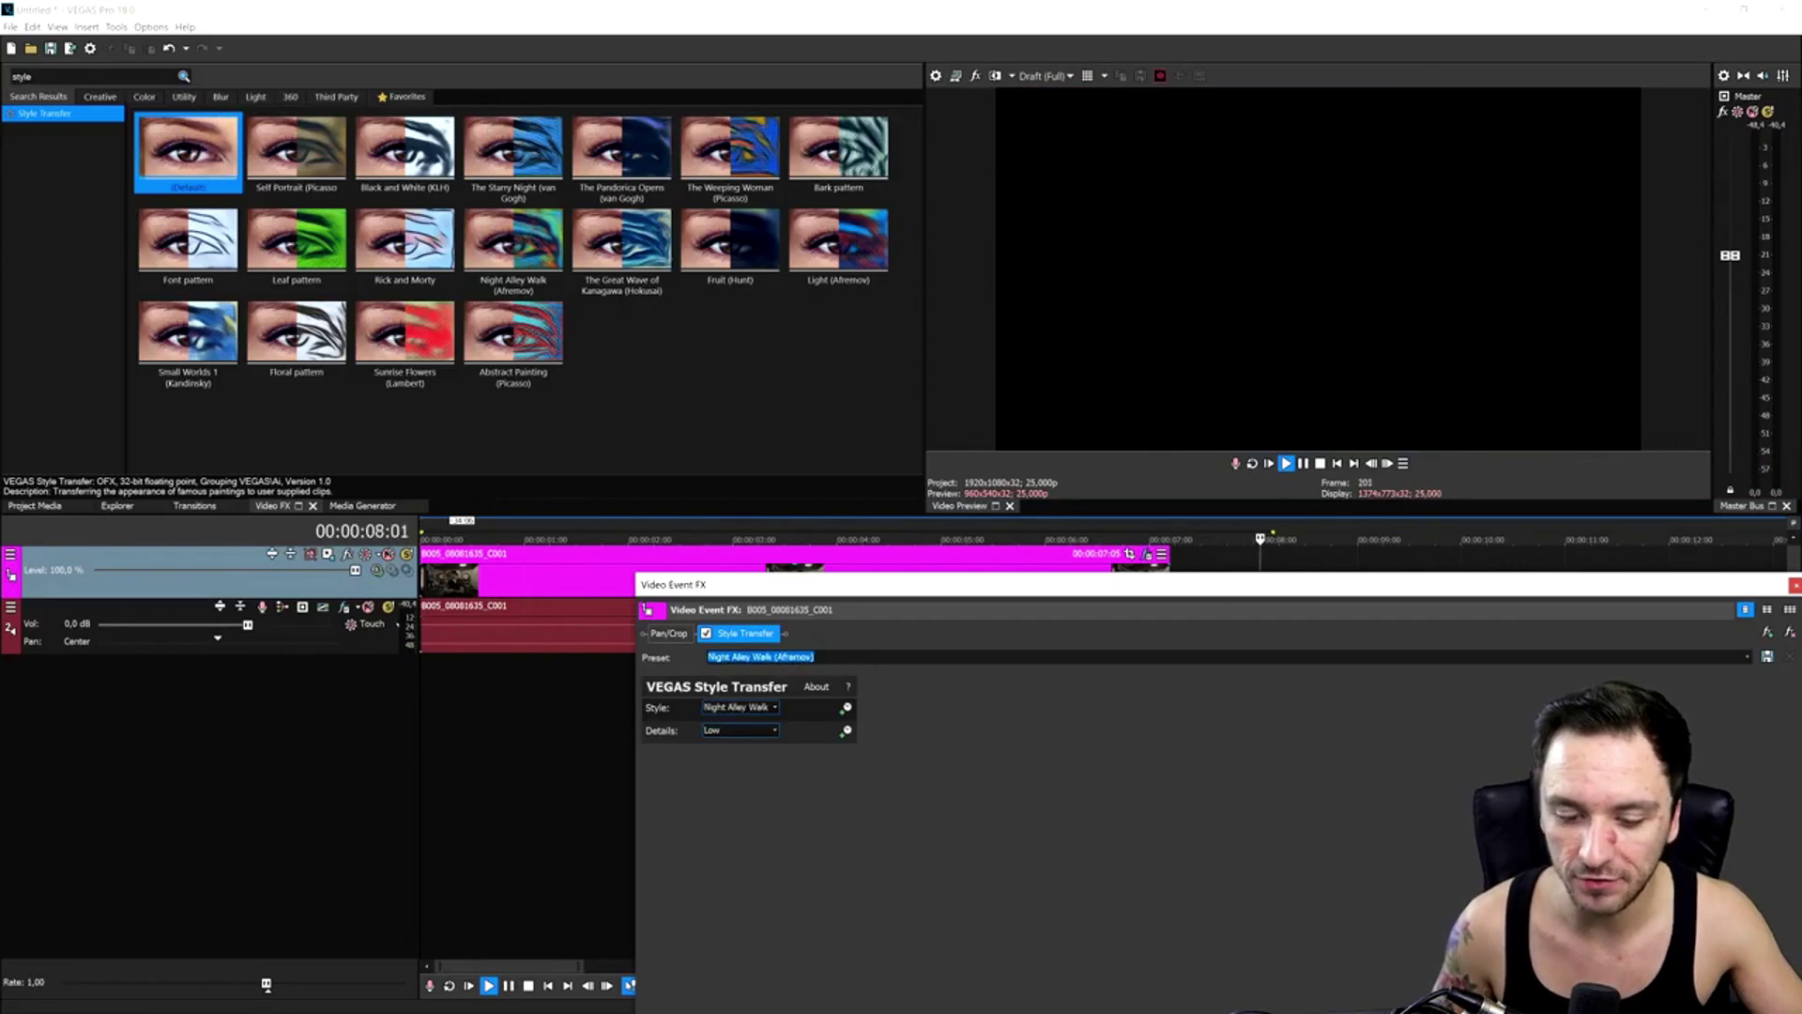
Check the stylised clip's playback near one second and switch Style Transfer to the Self Portrait (Picasso) preset
click(517, 530)
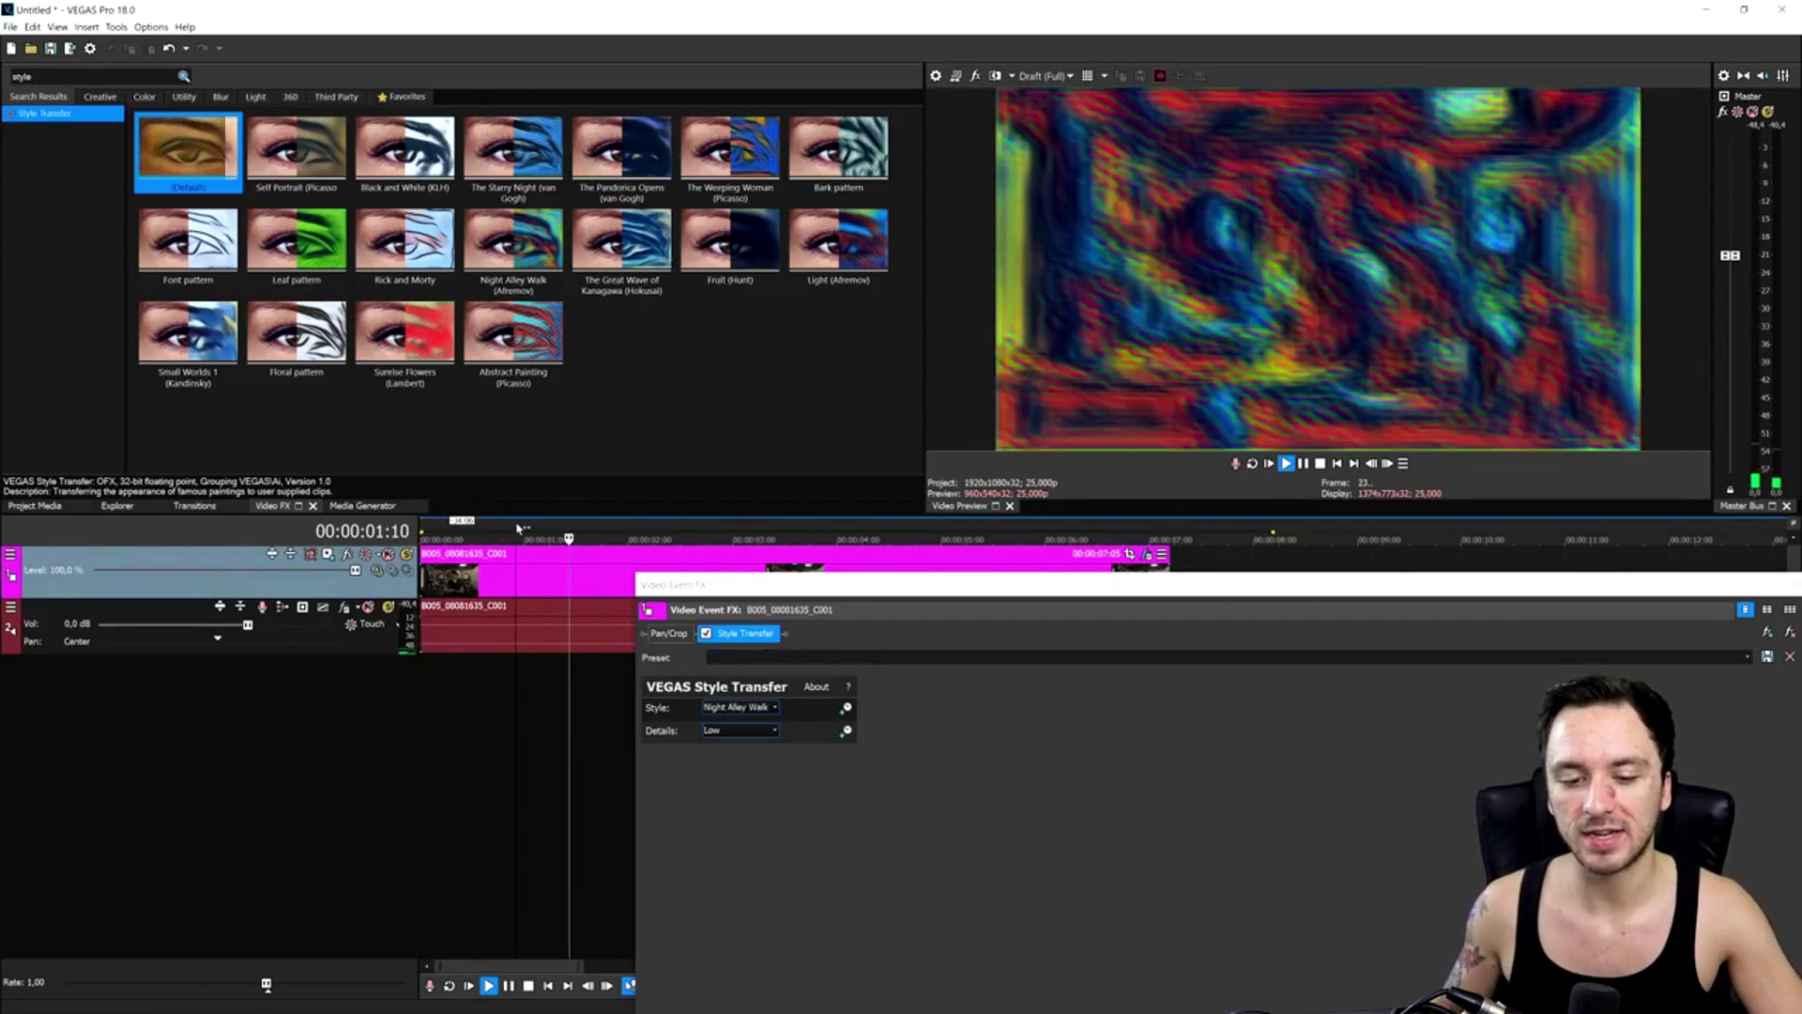
key(space)
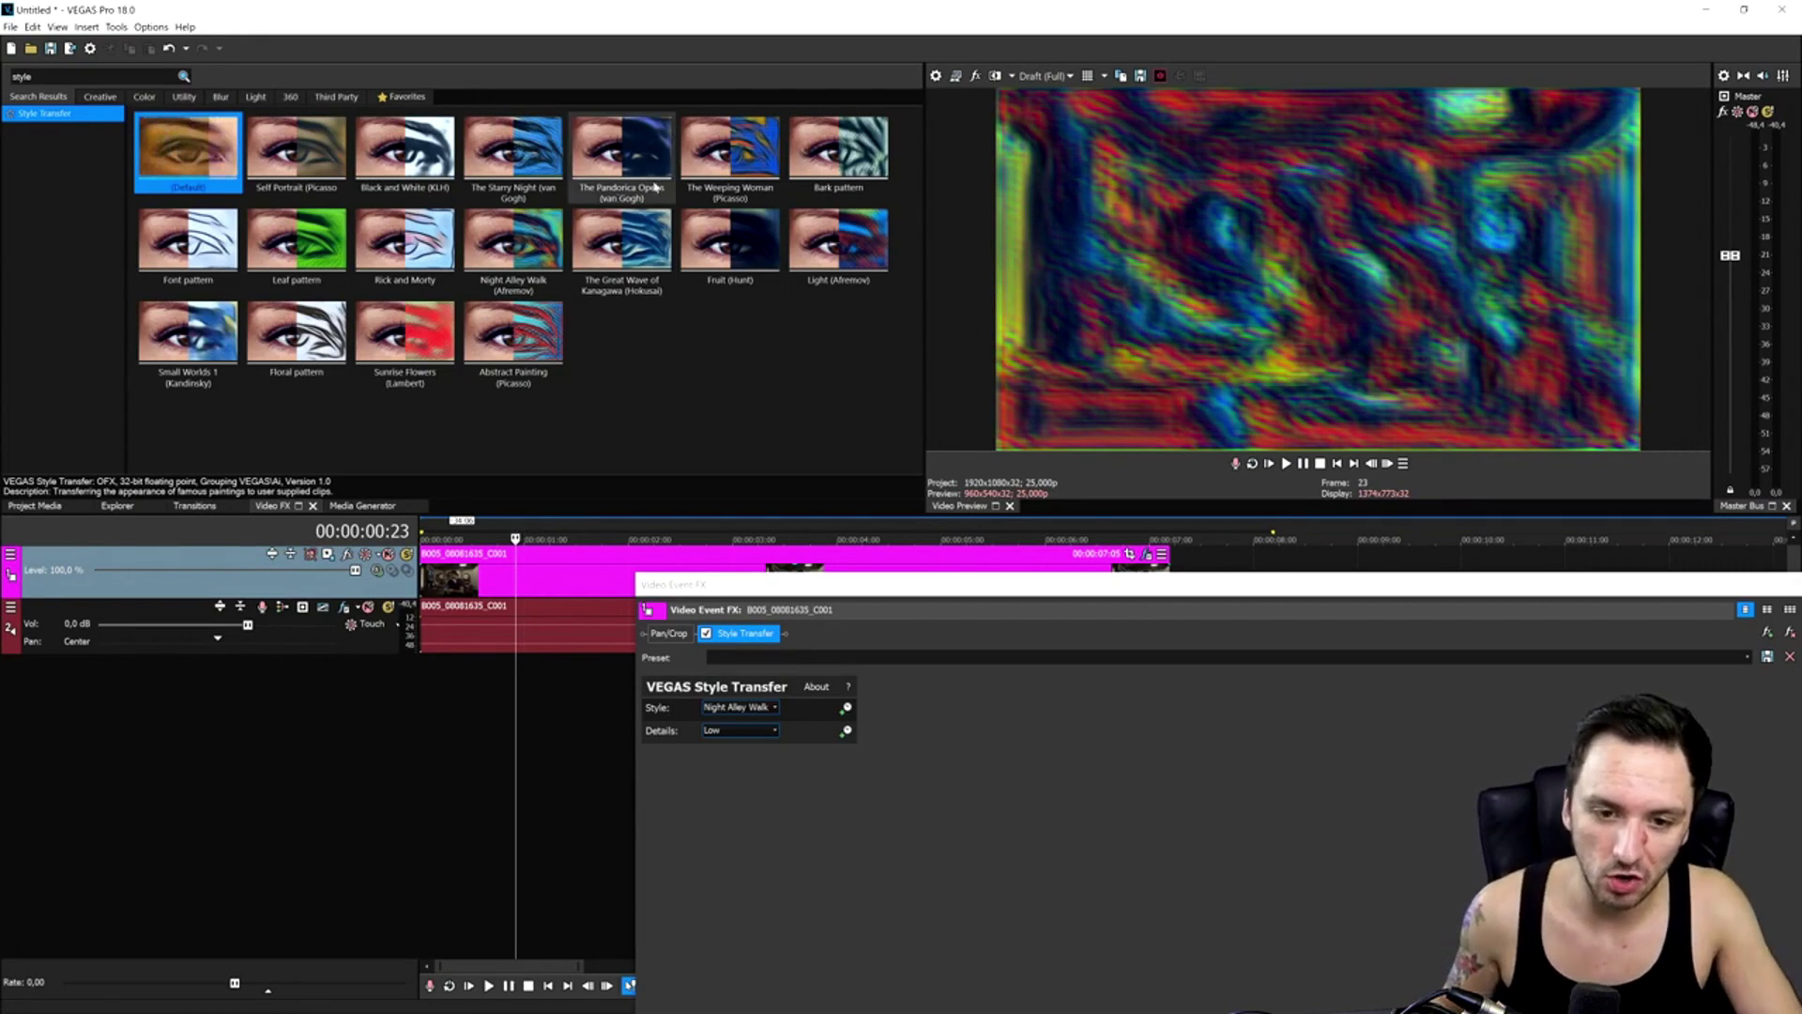
key(Down)
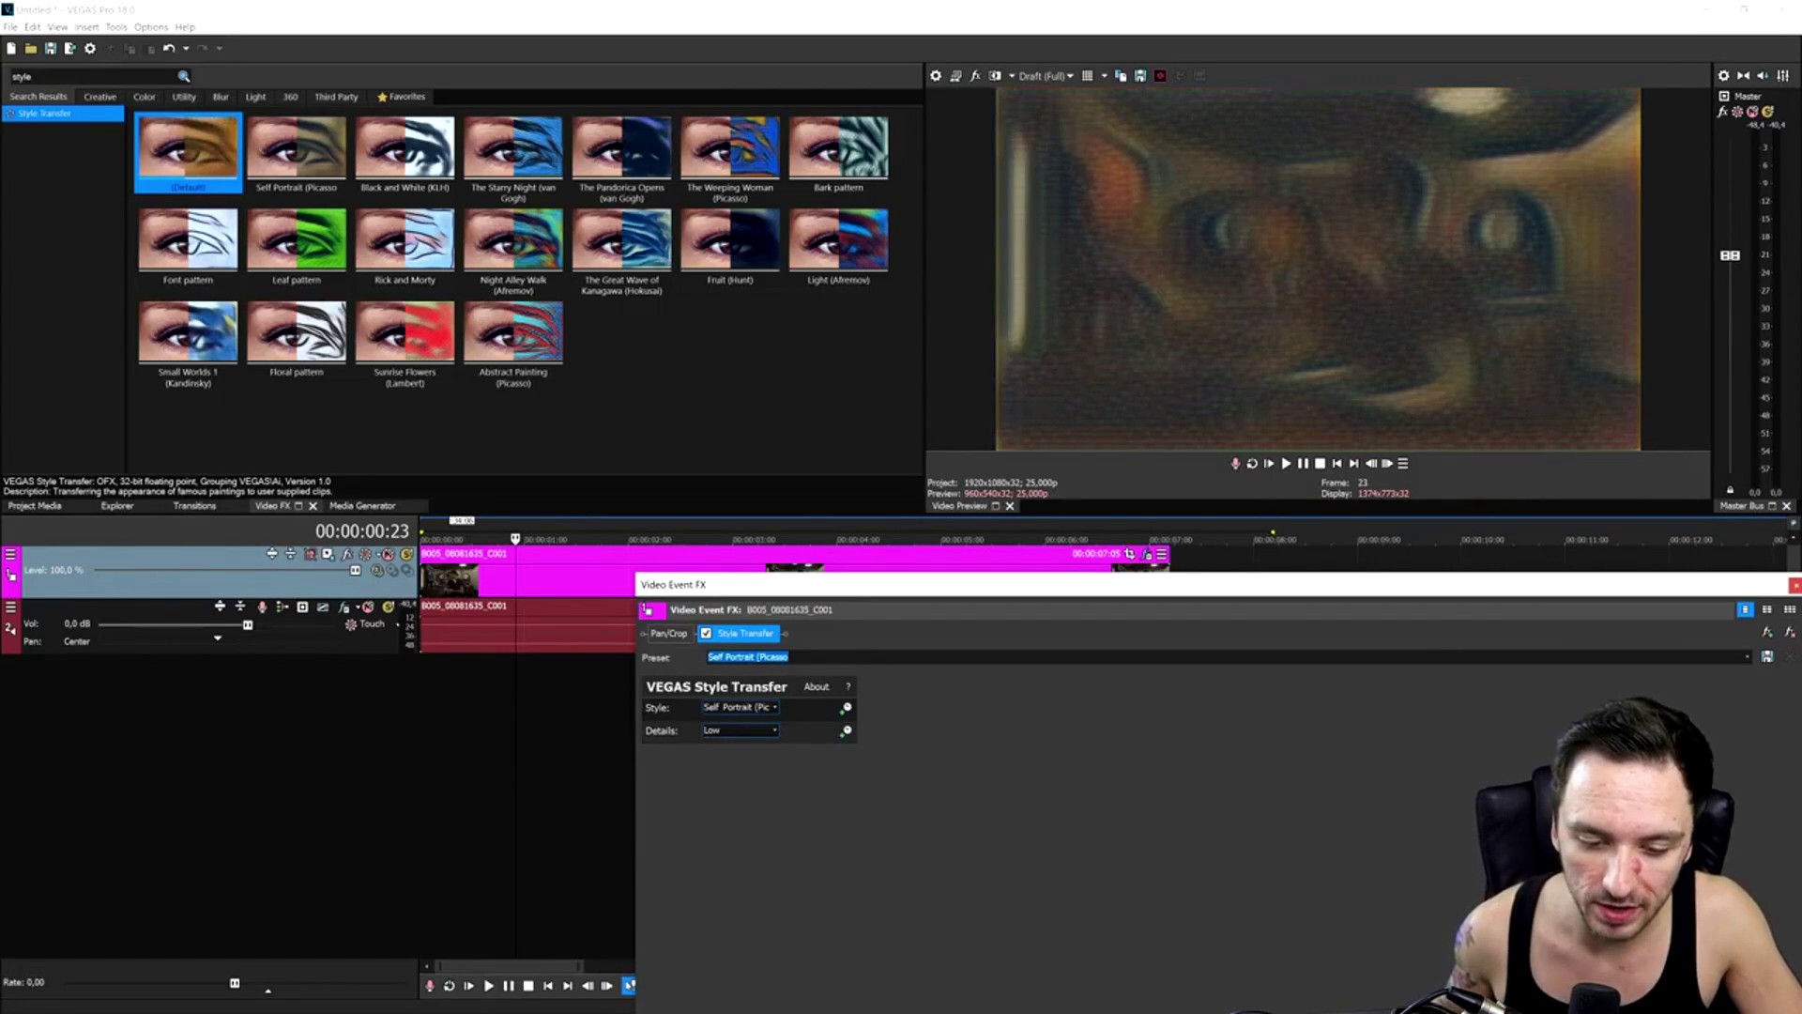
Uncover the timeline, play the clip from about 1:09 and compare the picture with Style Transfer disabled and enabled
drag(799, 596, 815, 704)
click(562, 528)
key(space)
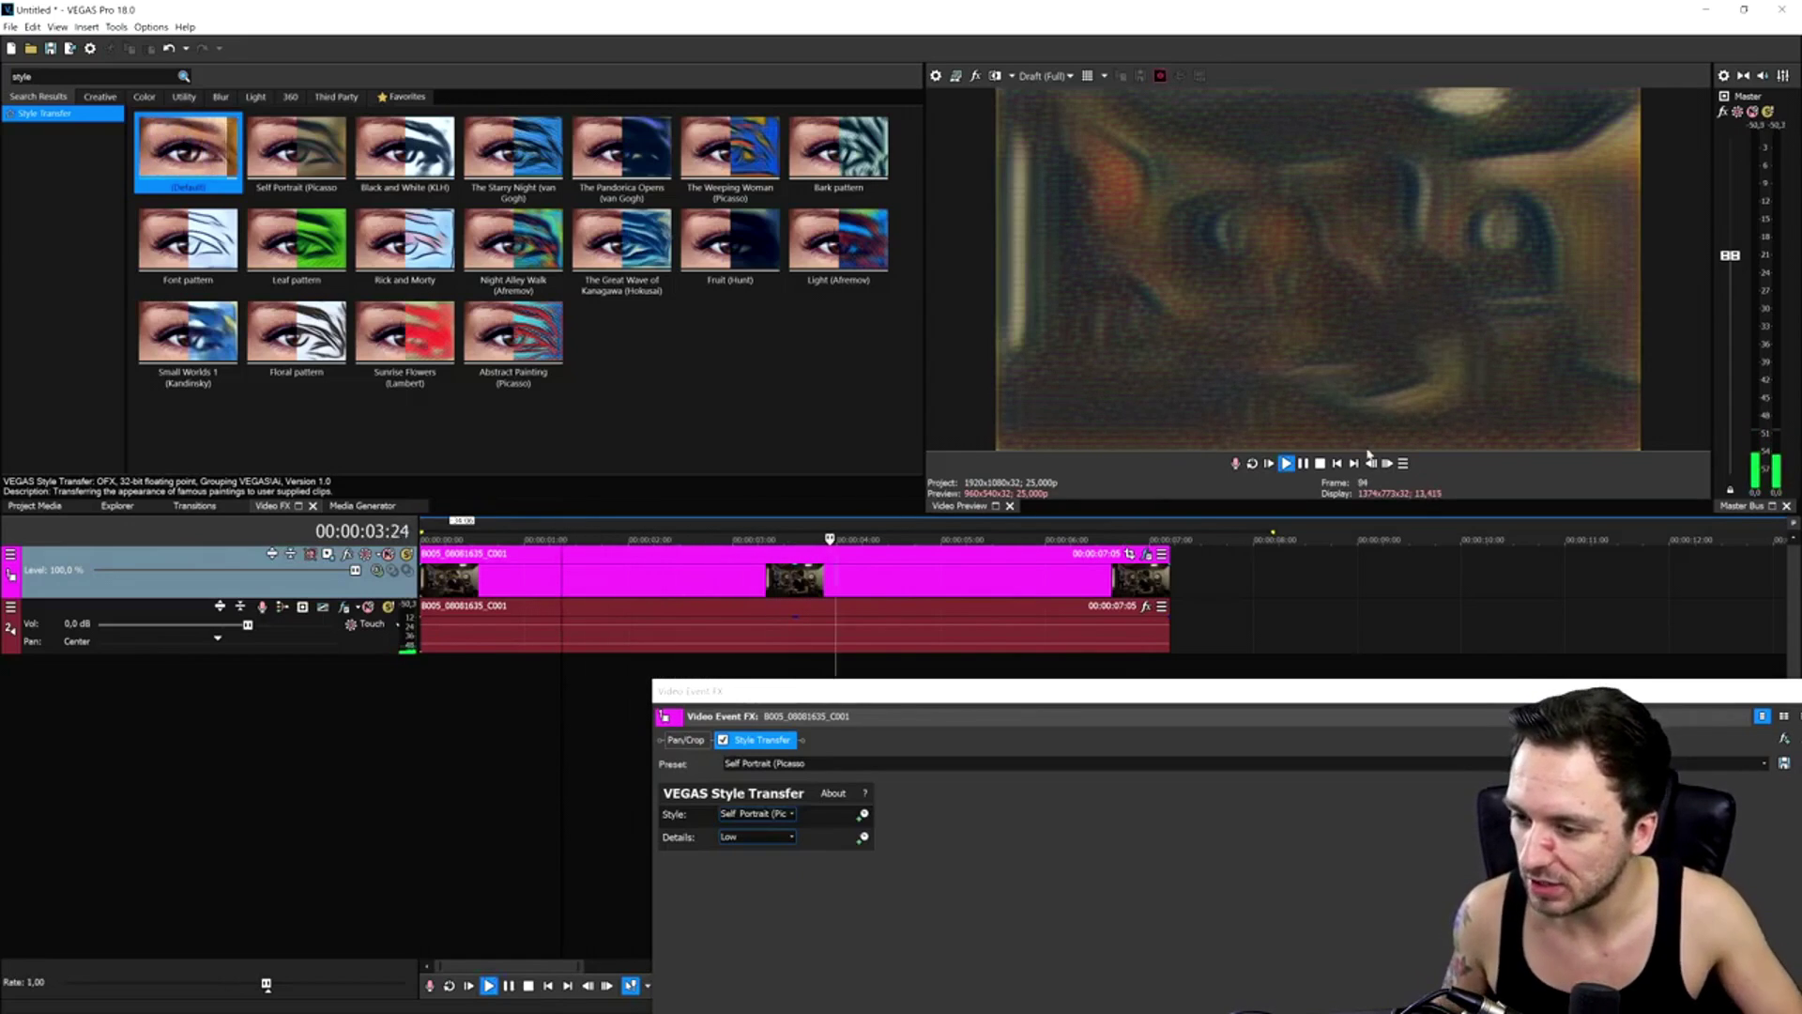
key(space)
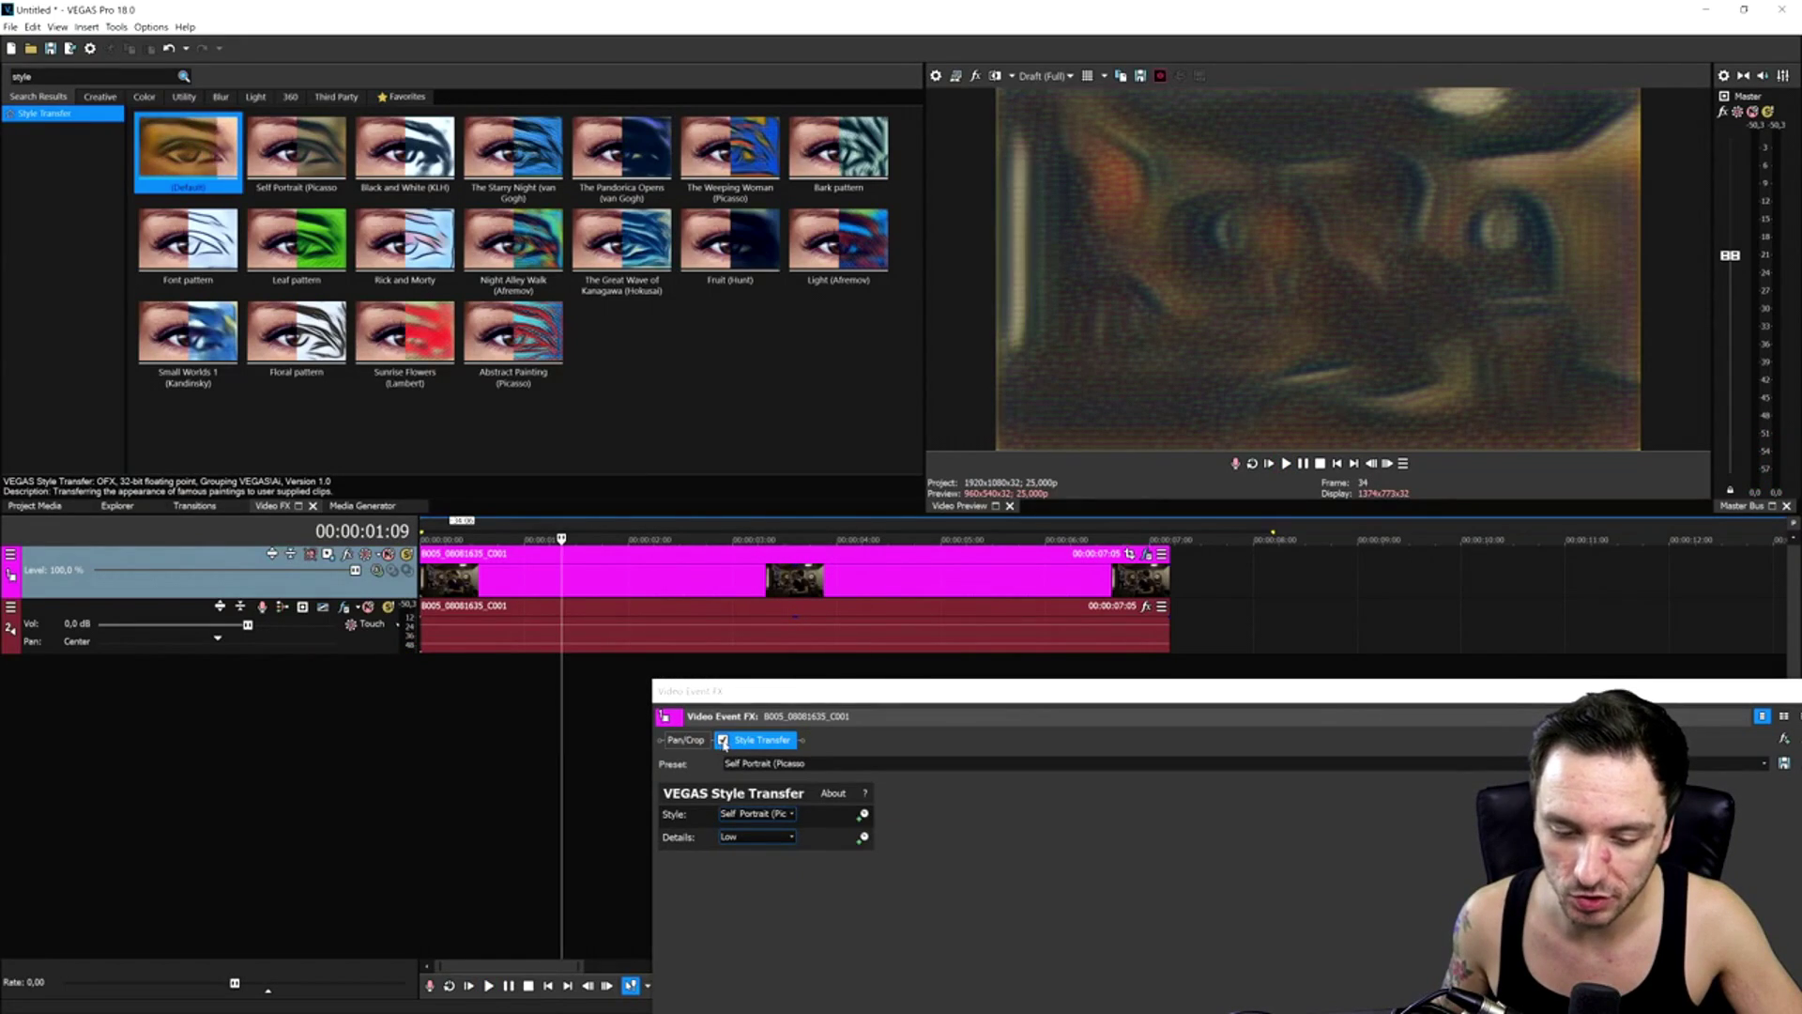
click(724, 740)
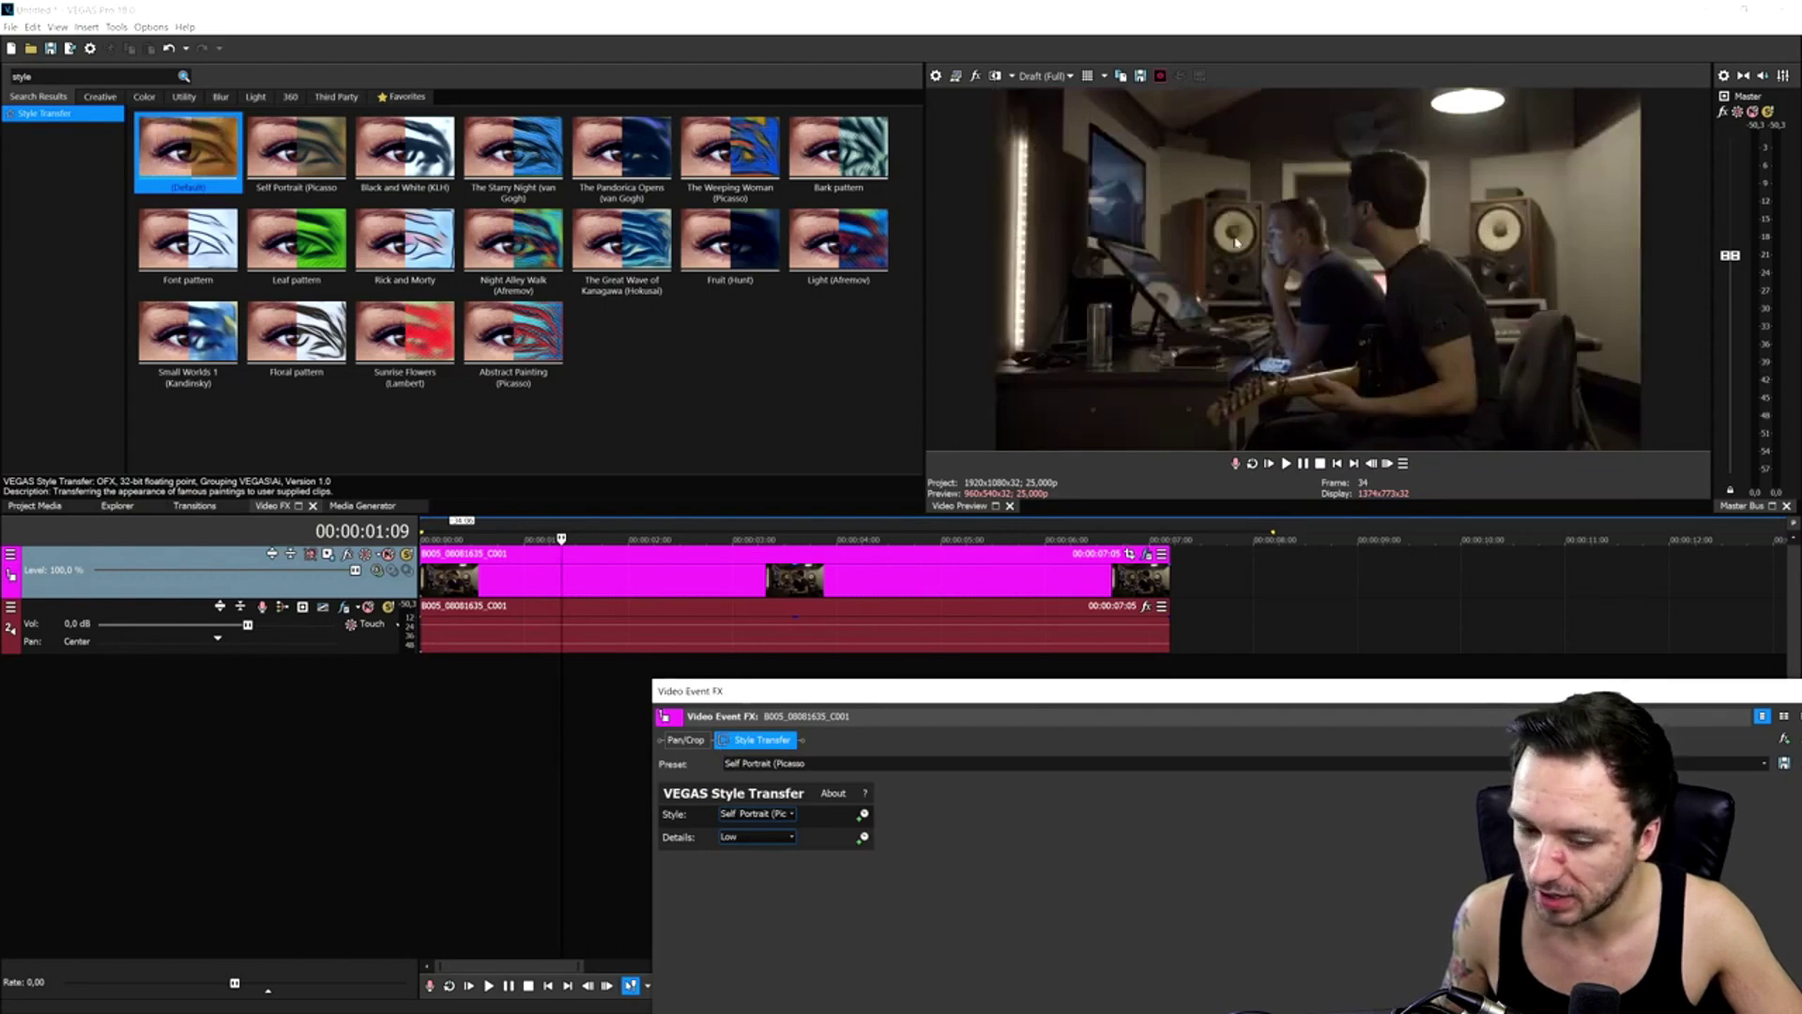
click(723, 740)
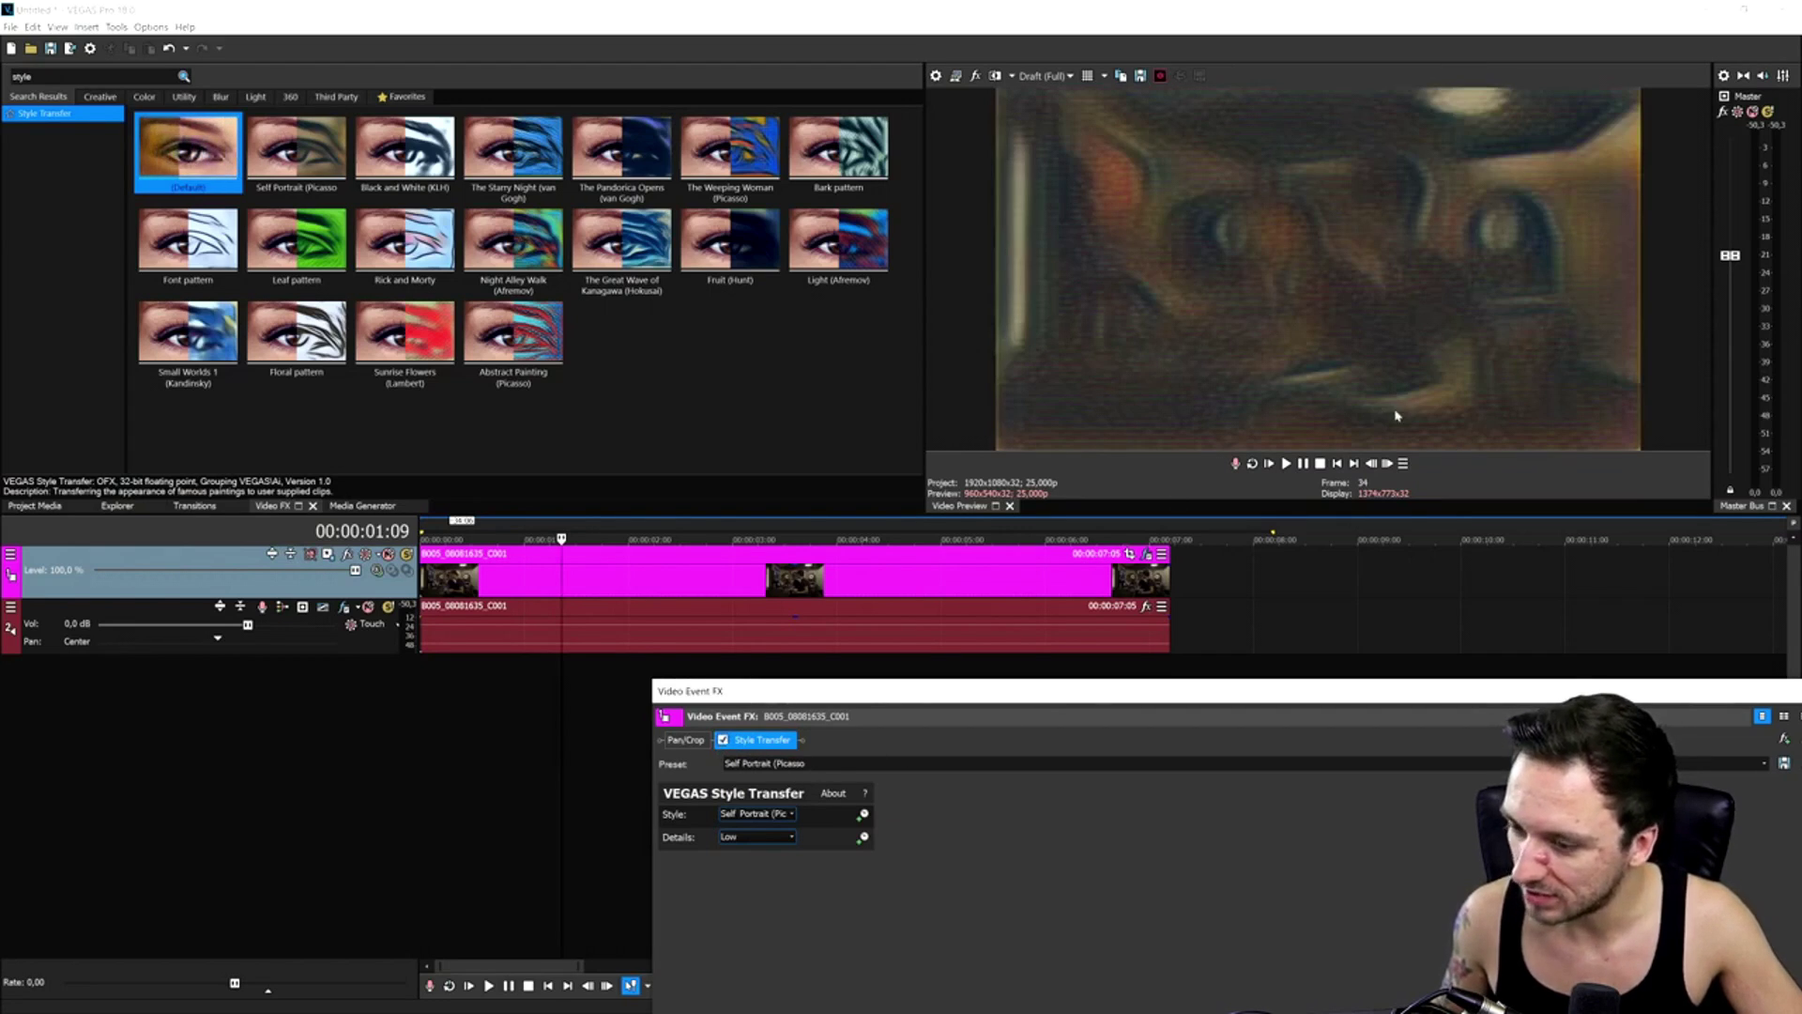
Apply the Black and White (KLH) preset, set Details to Original and preview the clip around 3:18
key(Tab)
key(Down)
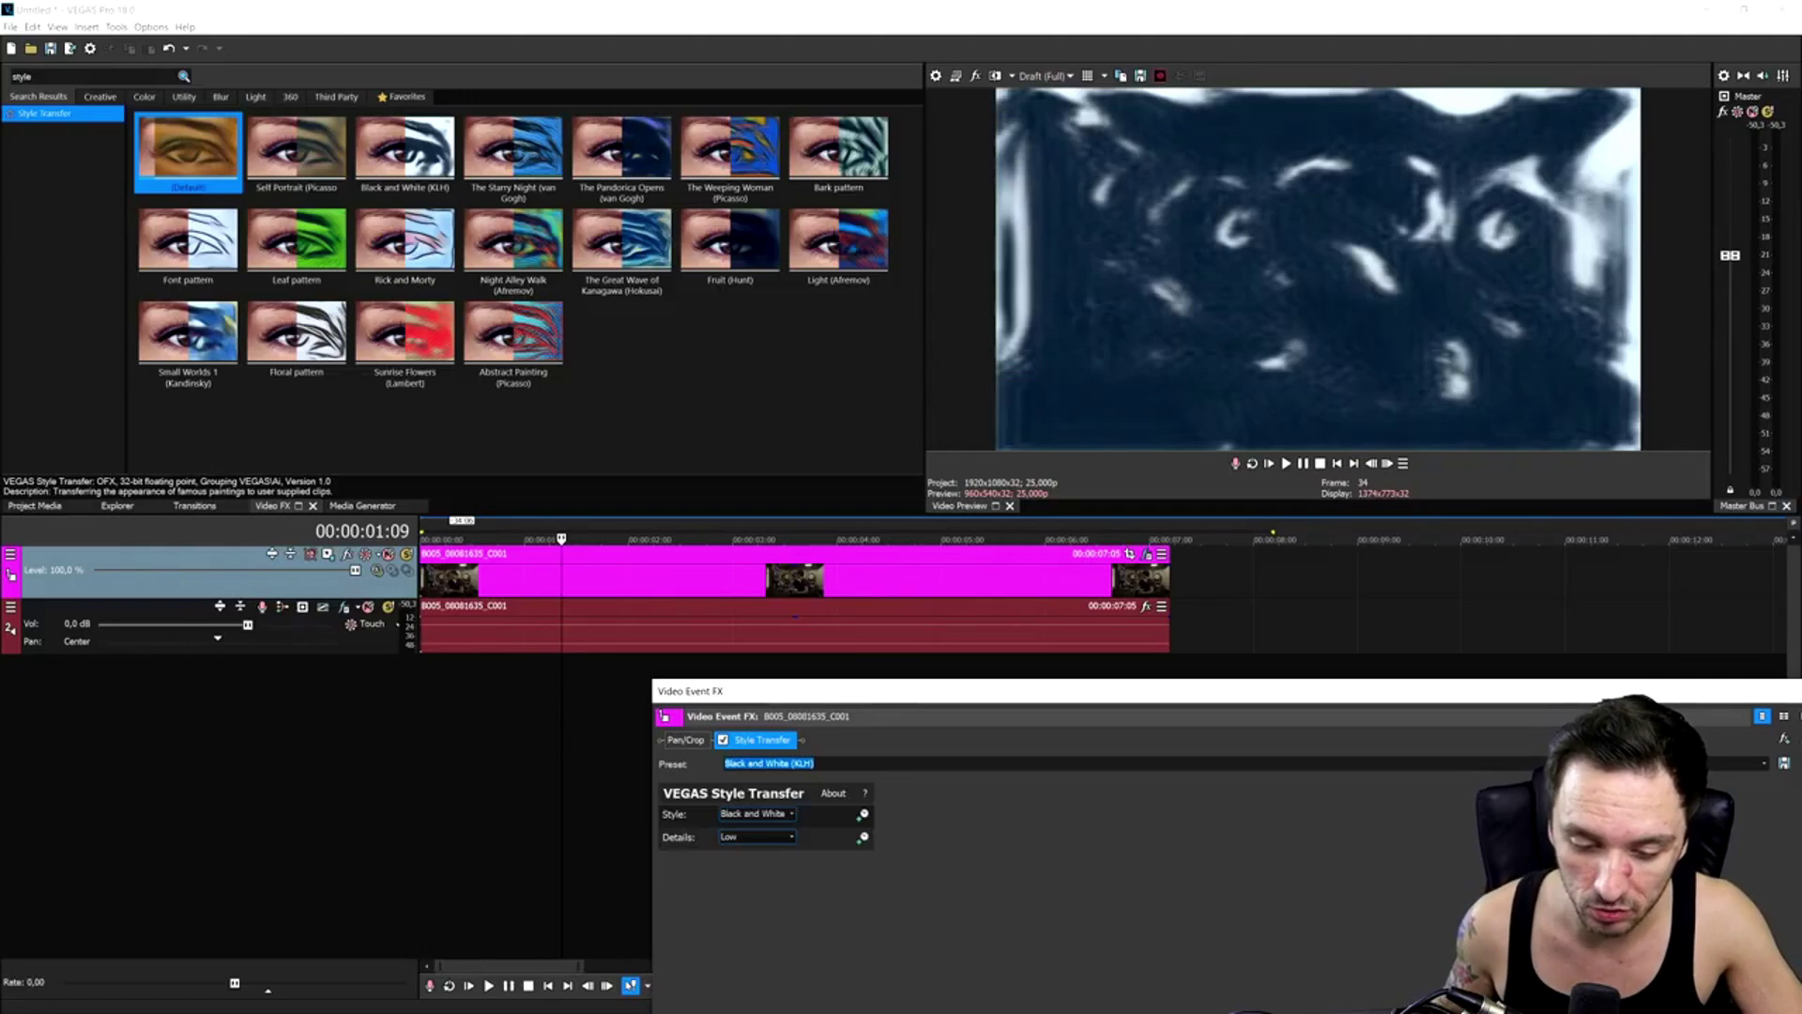
click(763, 837)
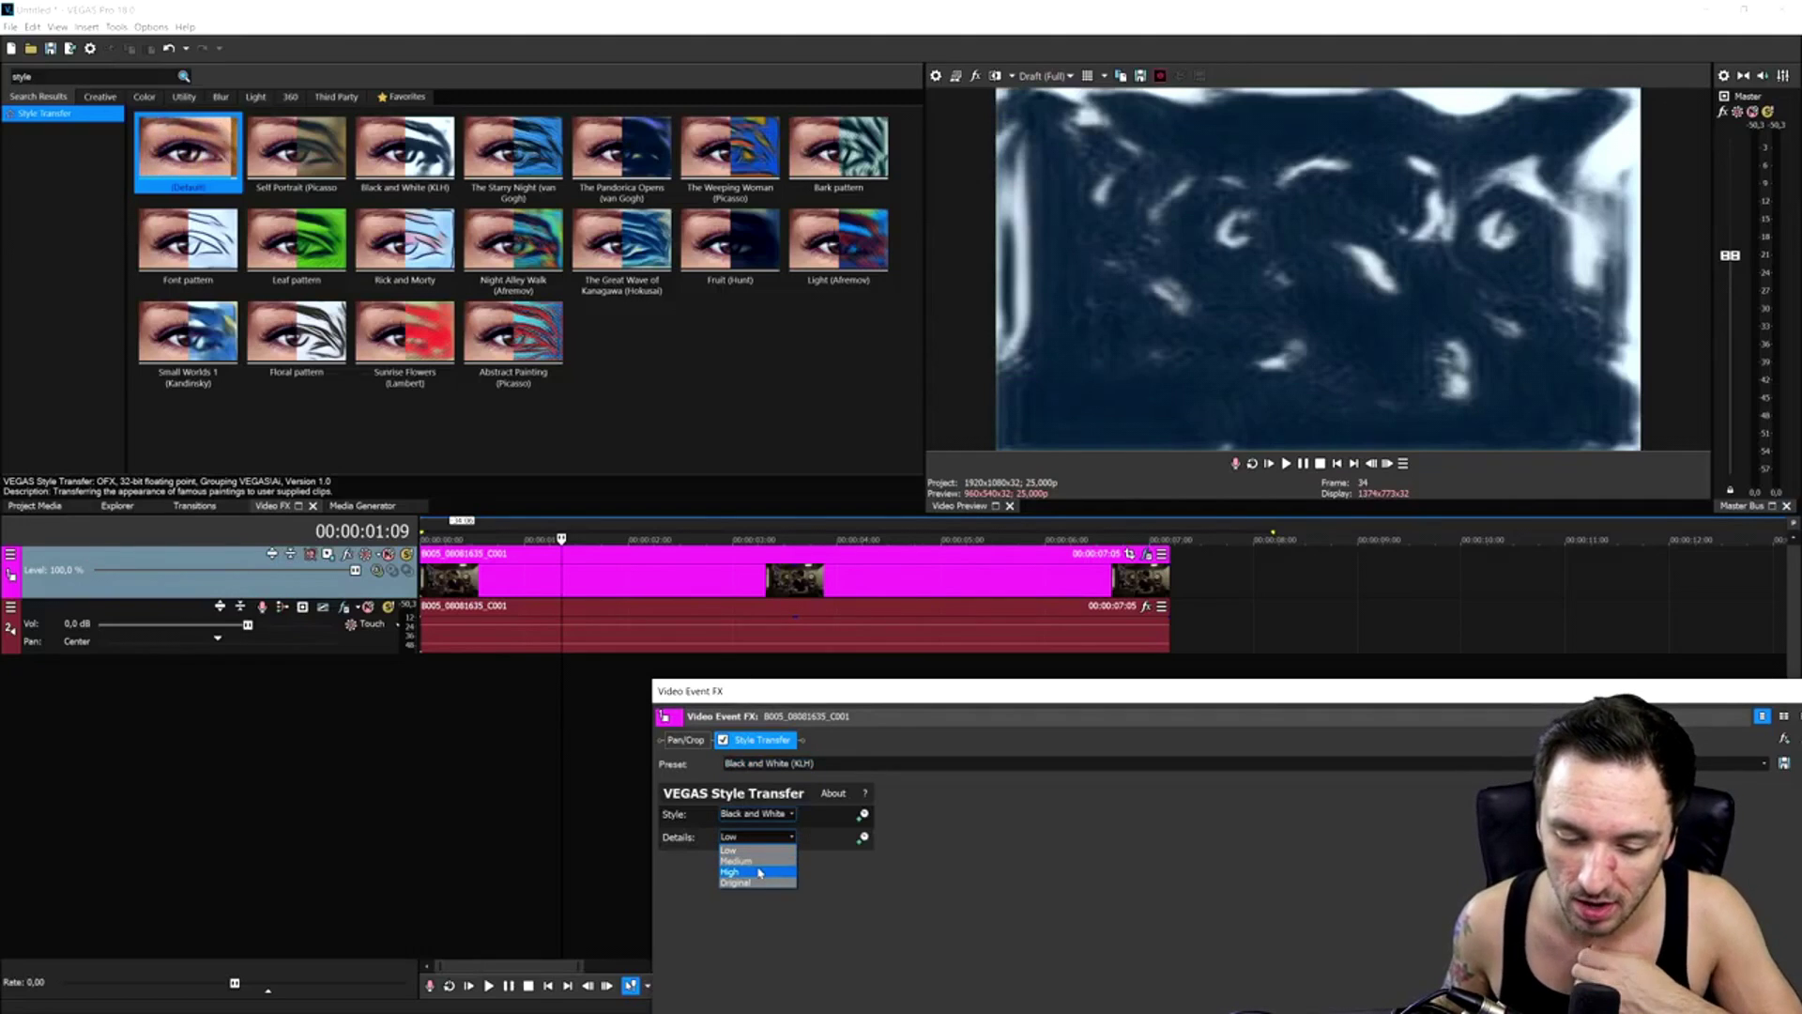
click(758, 861)
click(757, 836)
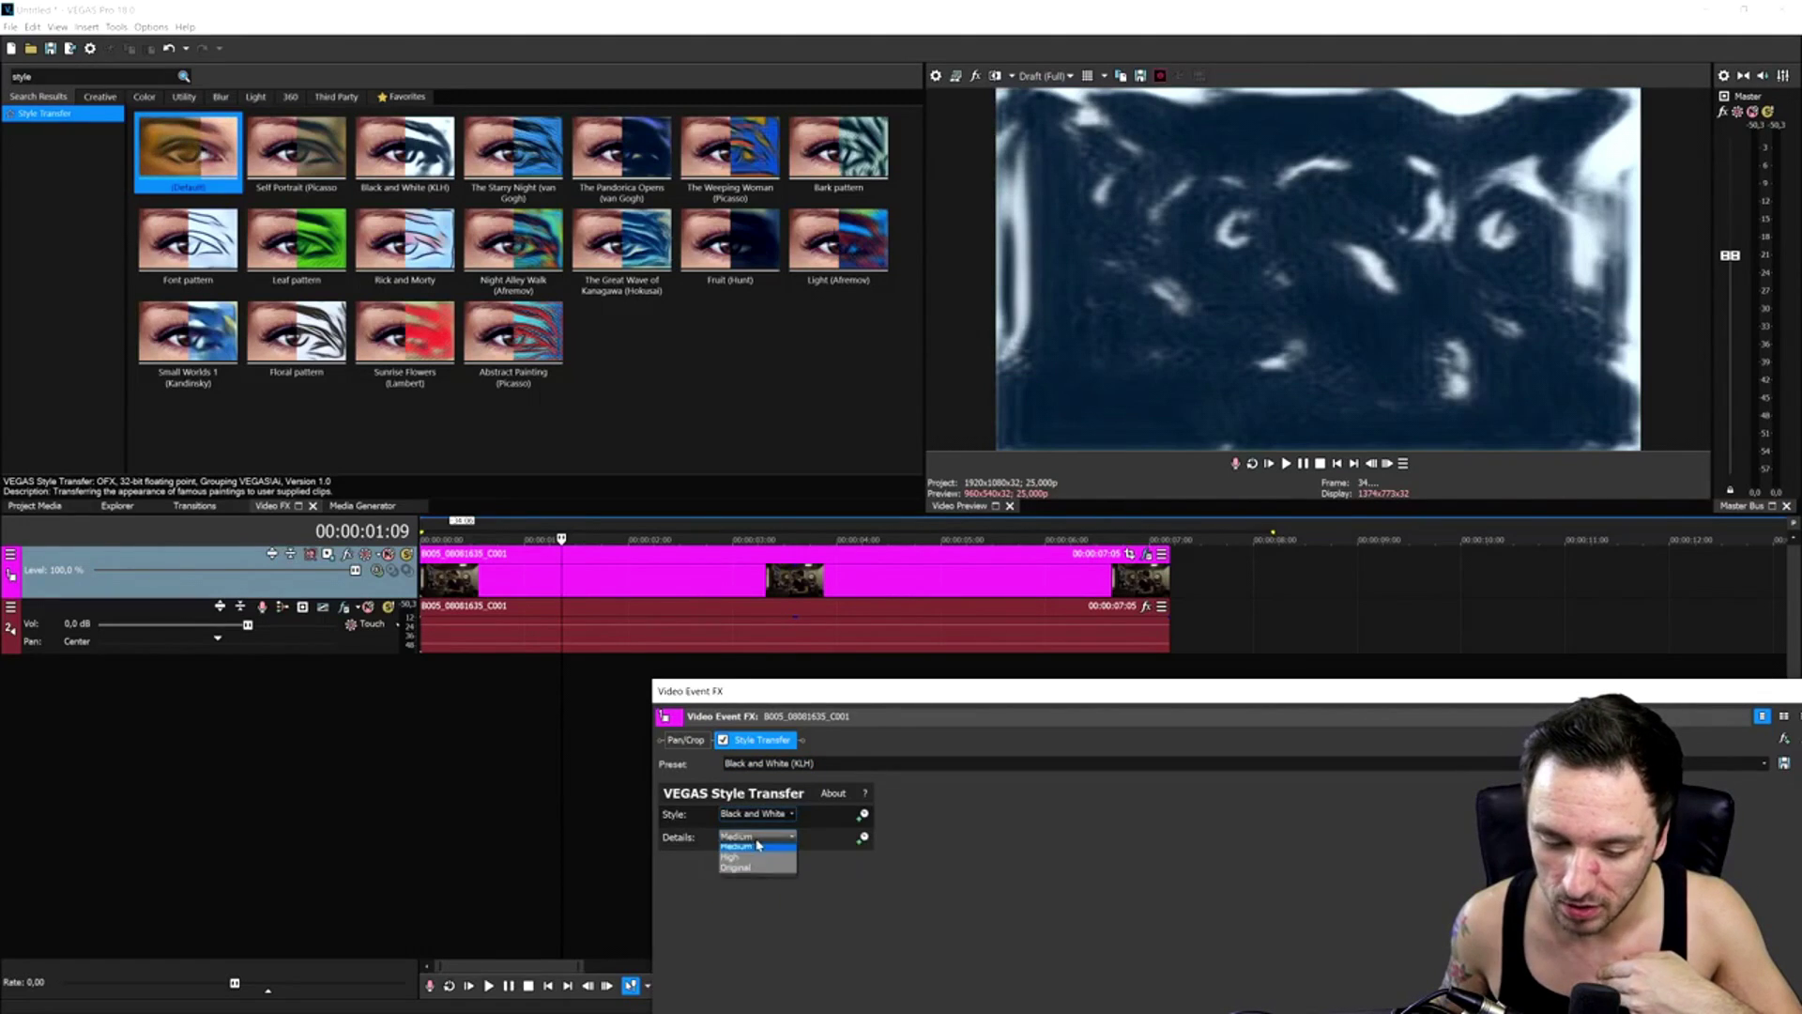
click(762, 883)
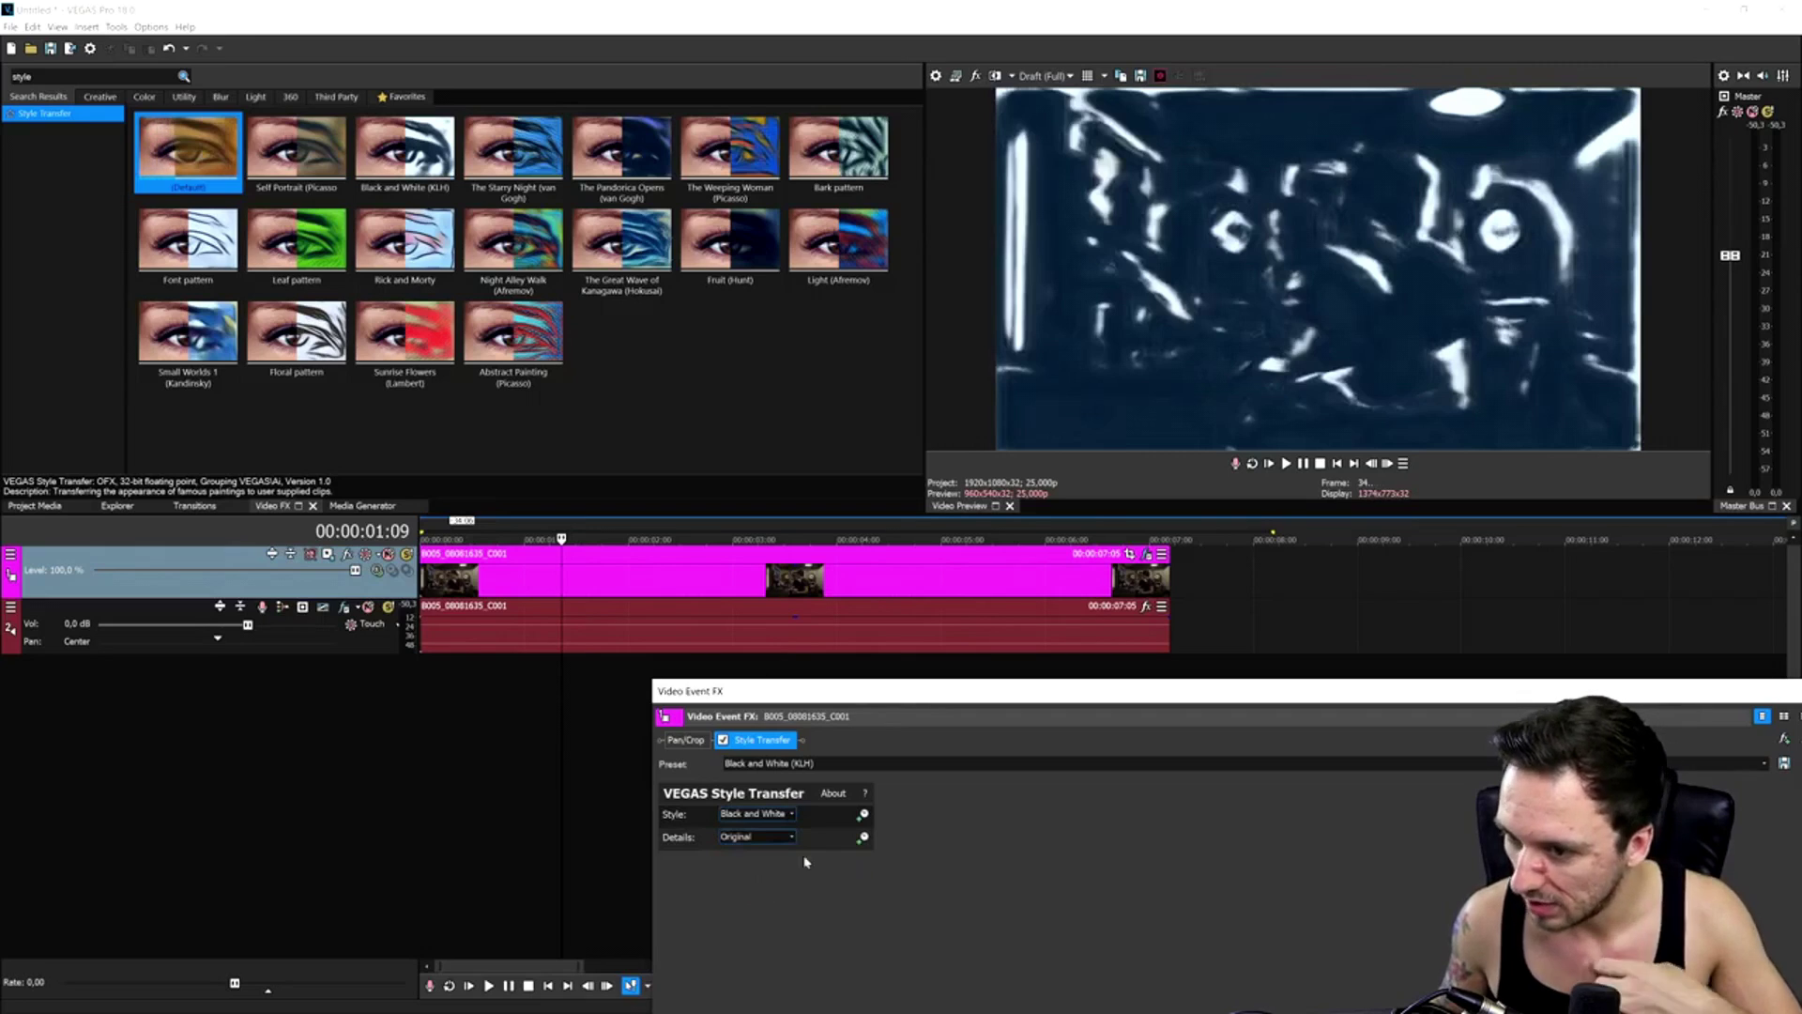
click(728, 533)
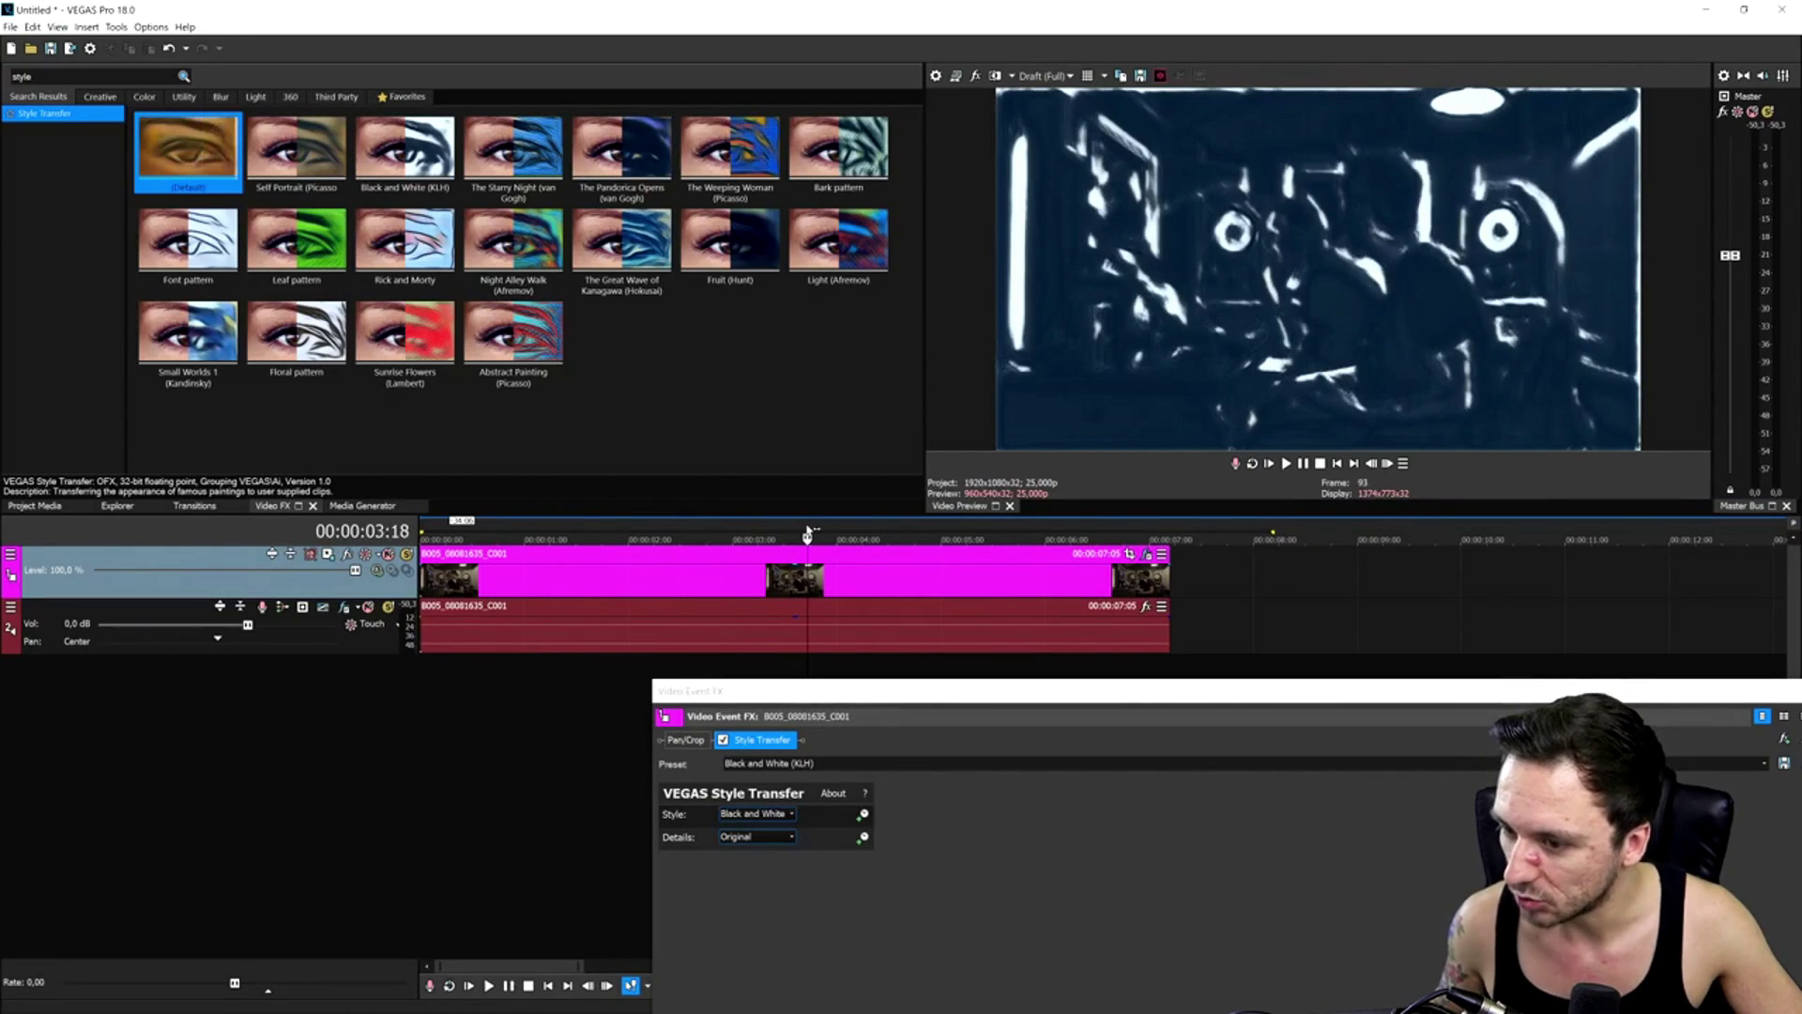
key(alt+shift+4)
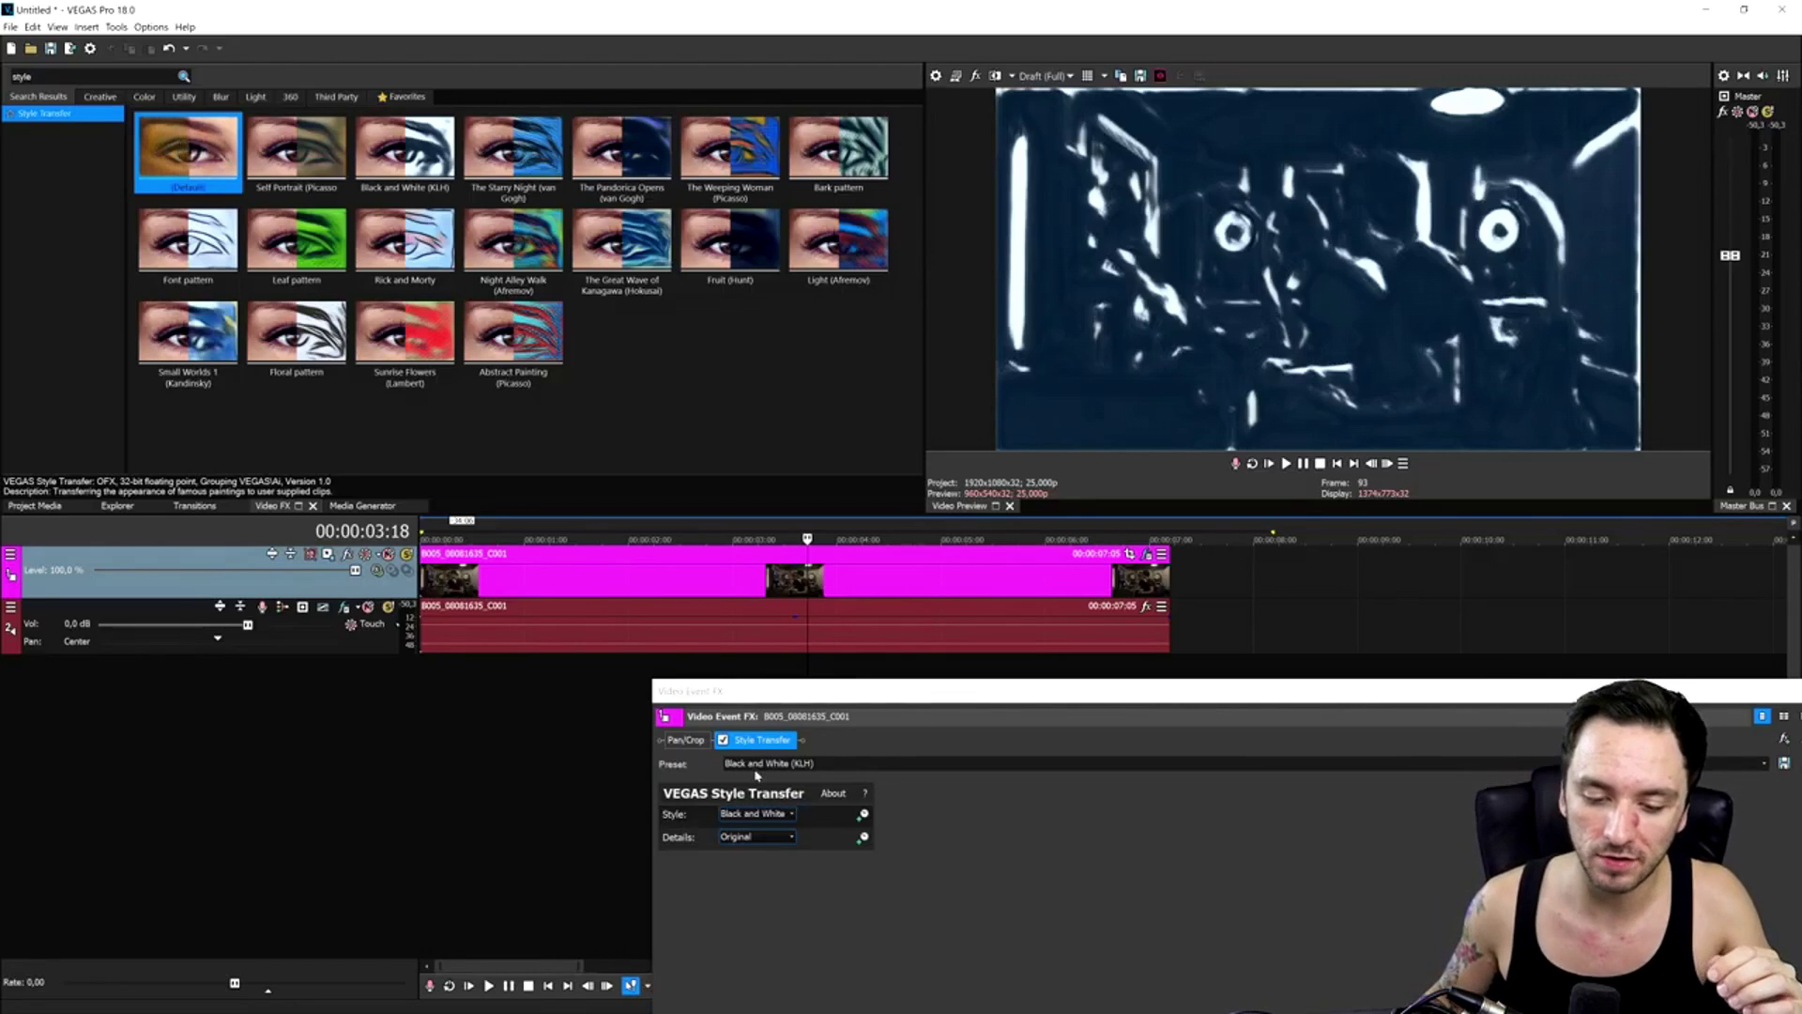
Disable the existing Style Transfer and add a second one with the Self Portrait (Picasso) preset to the clip
click(724, 741)
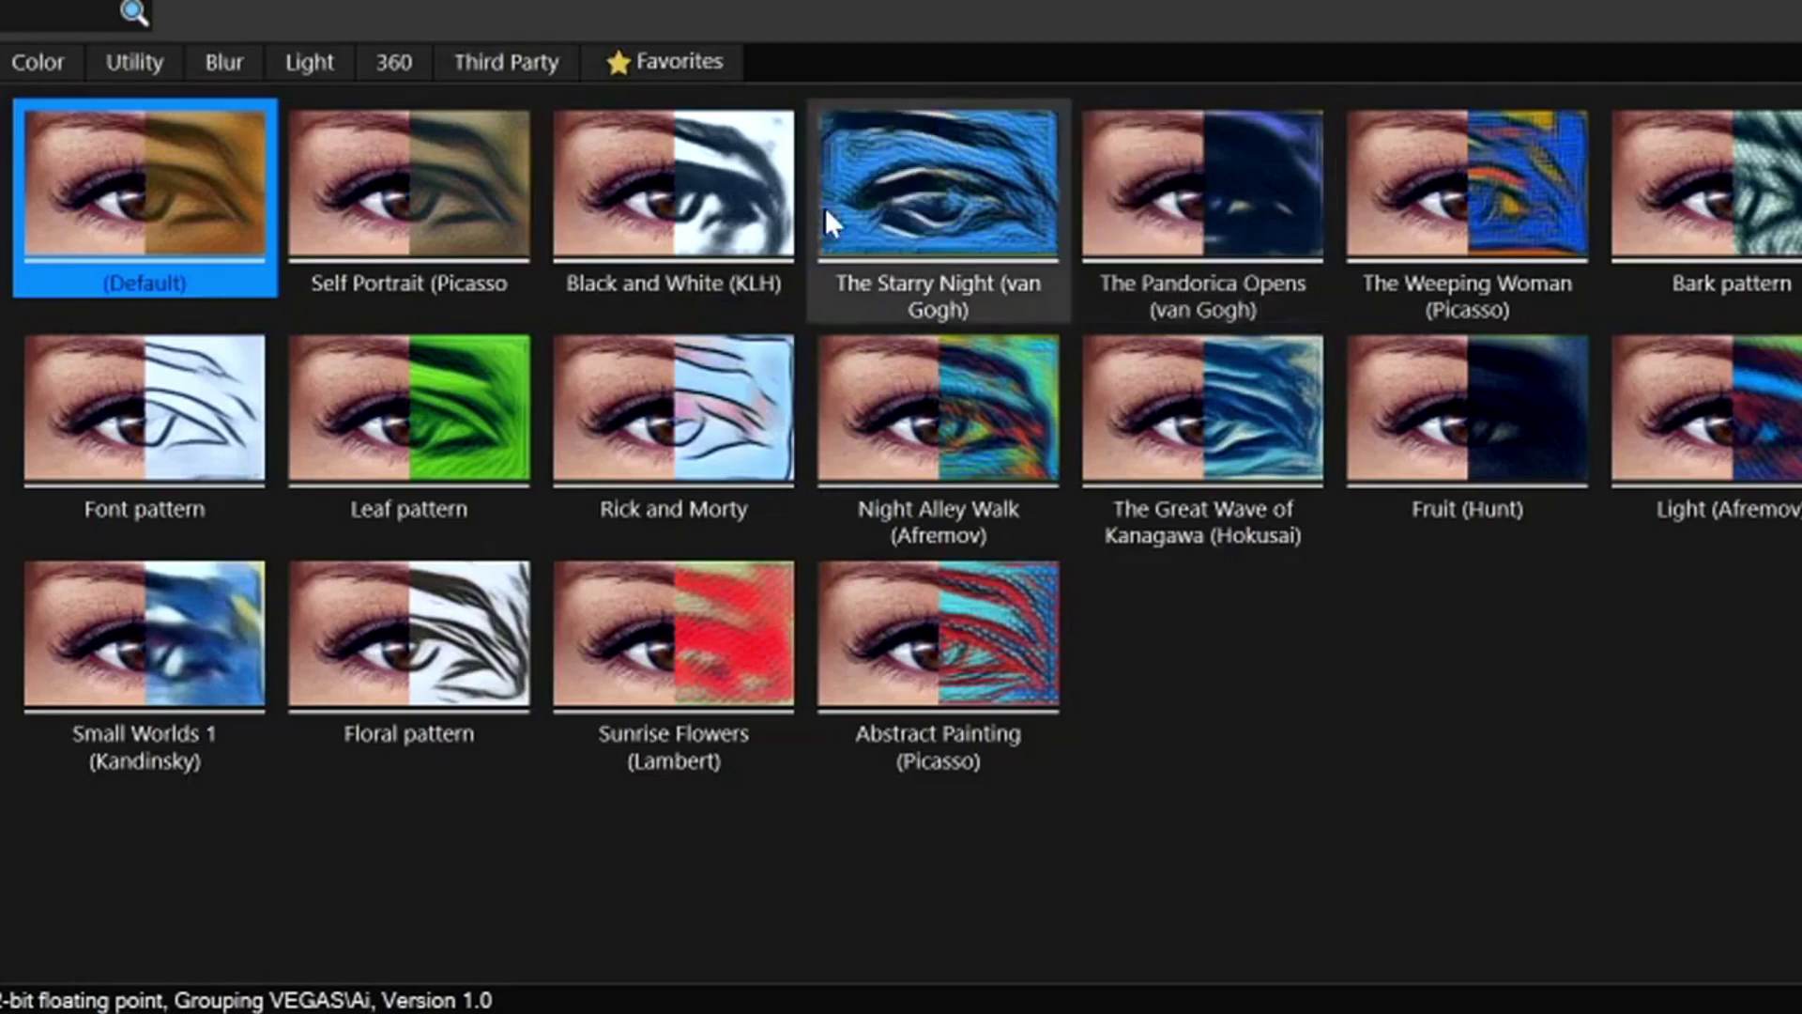
click(414, 161)
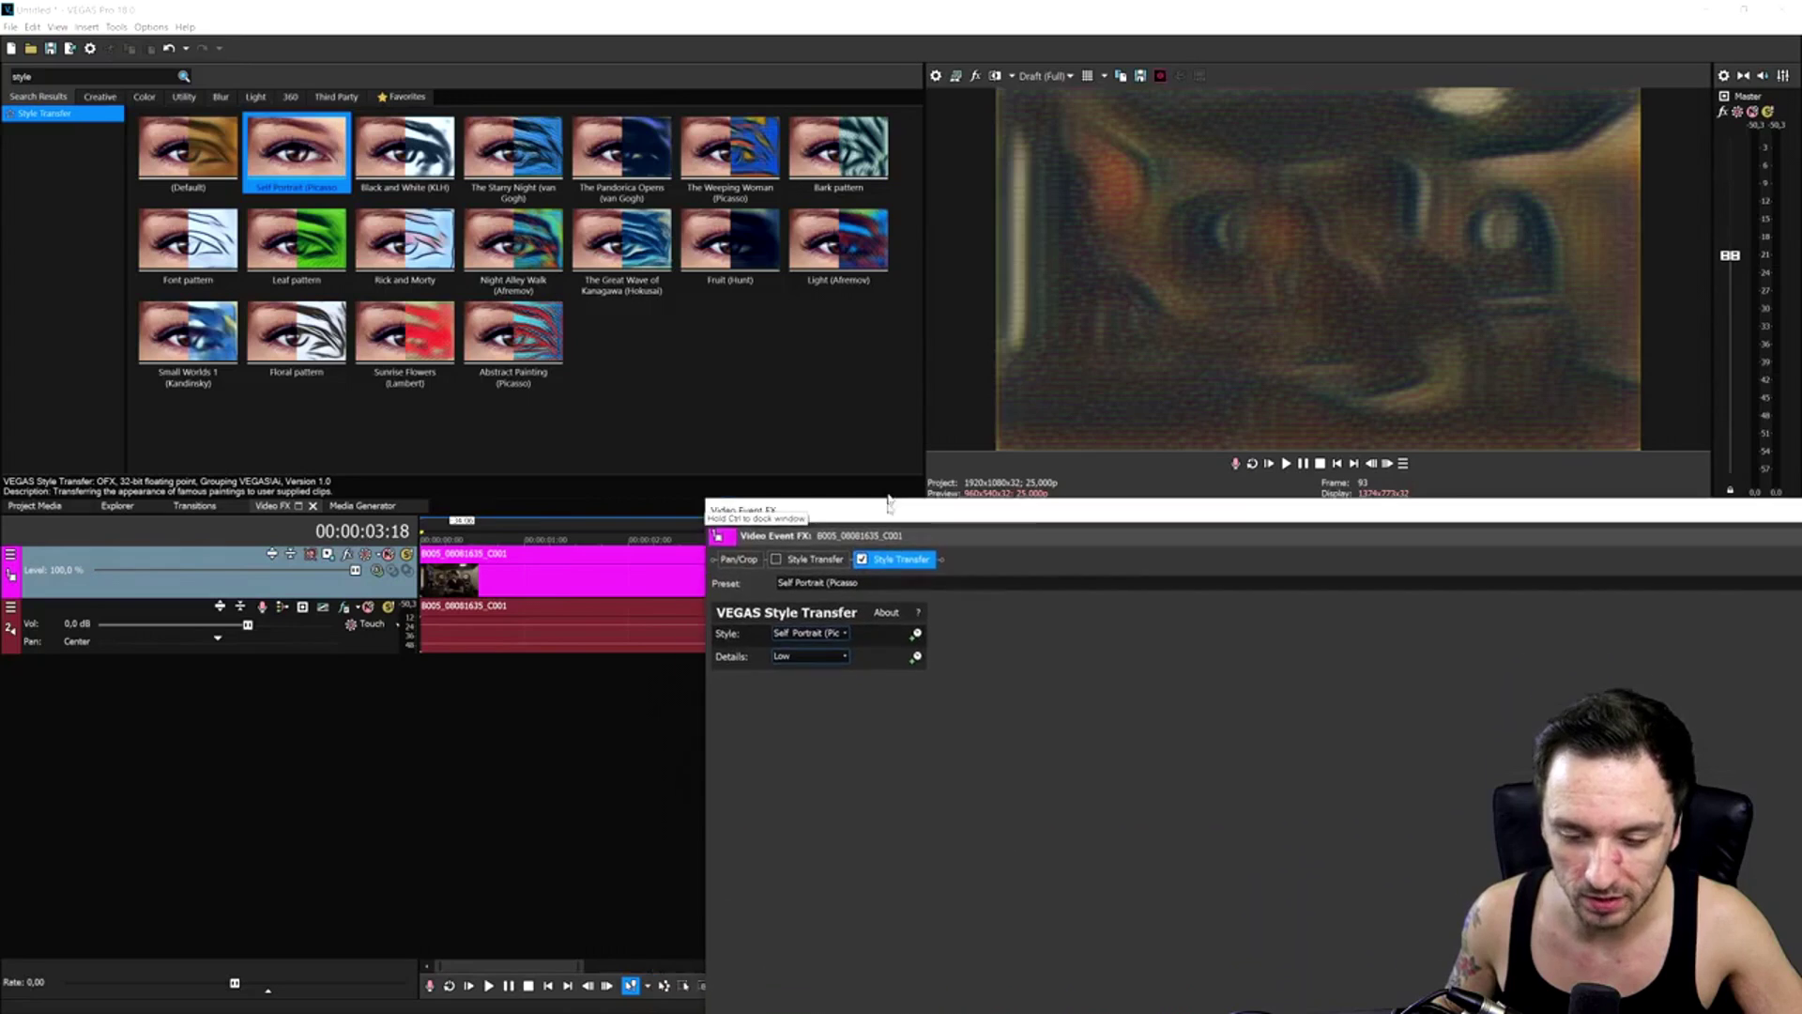
drag(889, 504, 894, 378)
Set the second Style Transfer's style to Floral pattern and its Details to Medium
click(831, 507)
click(832, 507)
click(832, 506)
click(832, 507)
click(832, 507)
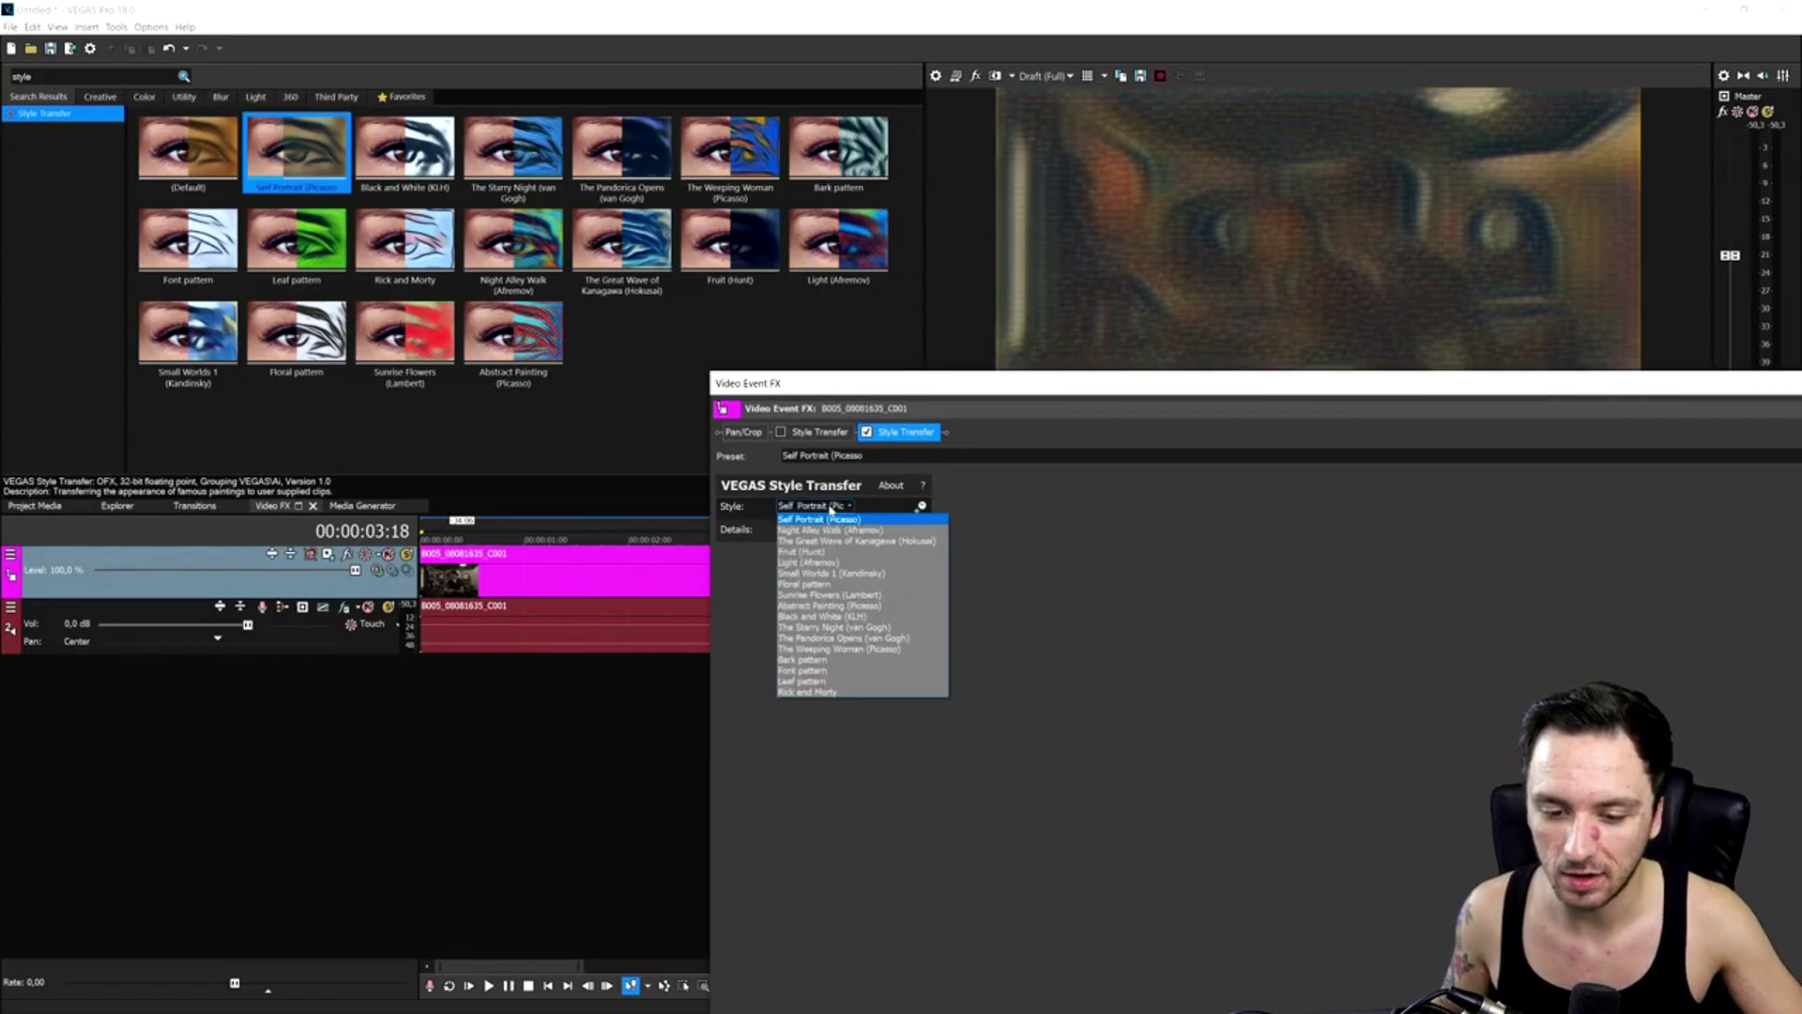
click(838, 530)
scroll(844, 509, down, 4)
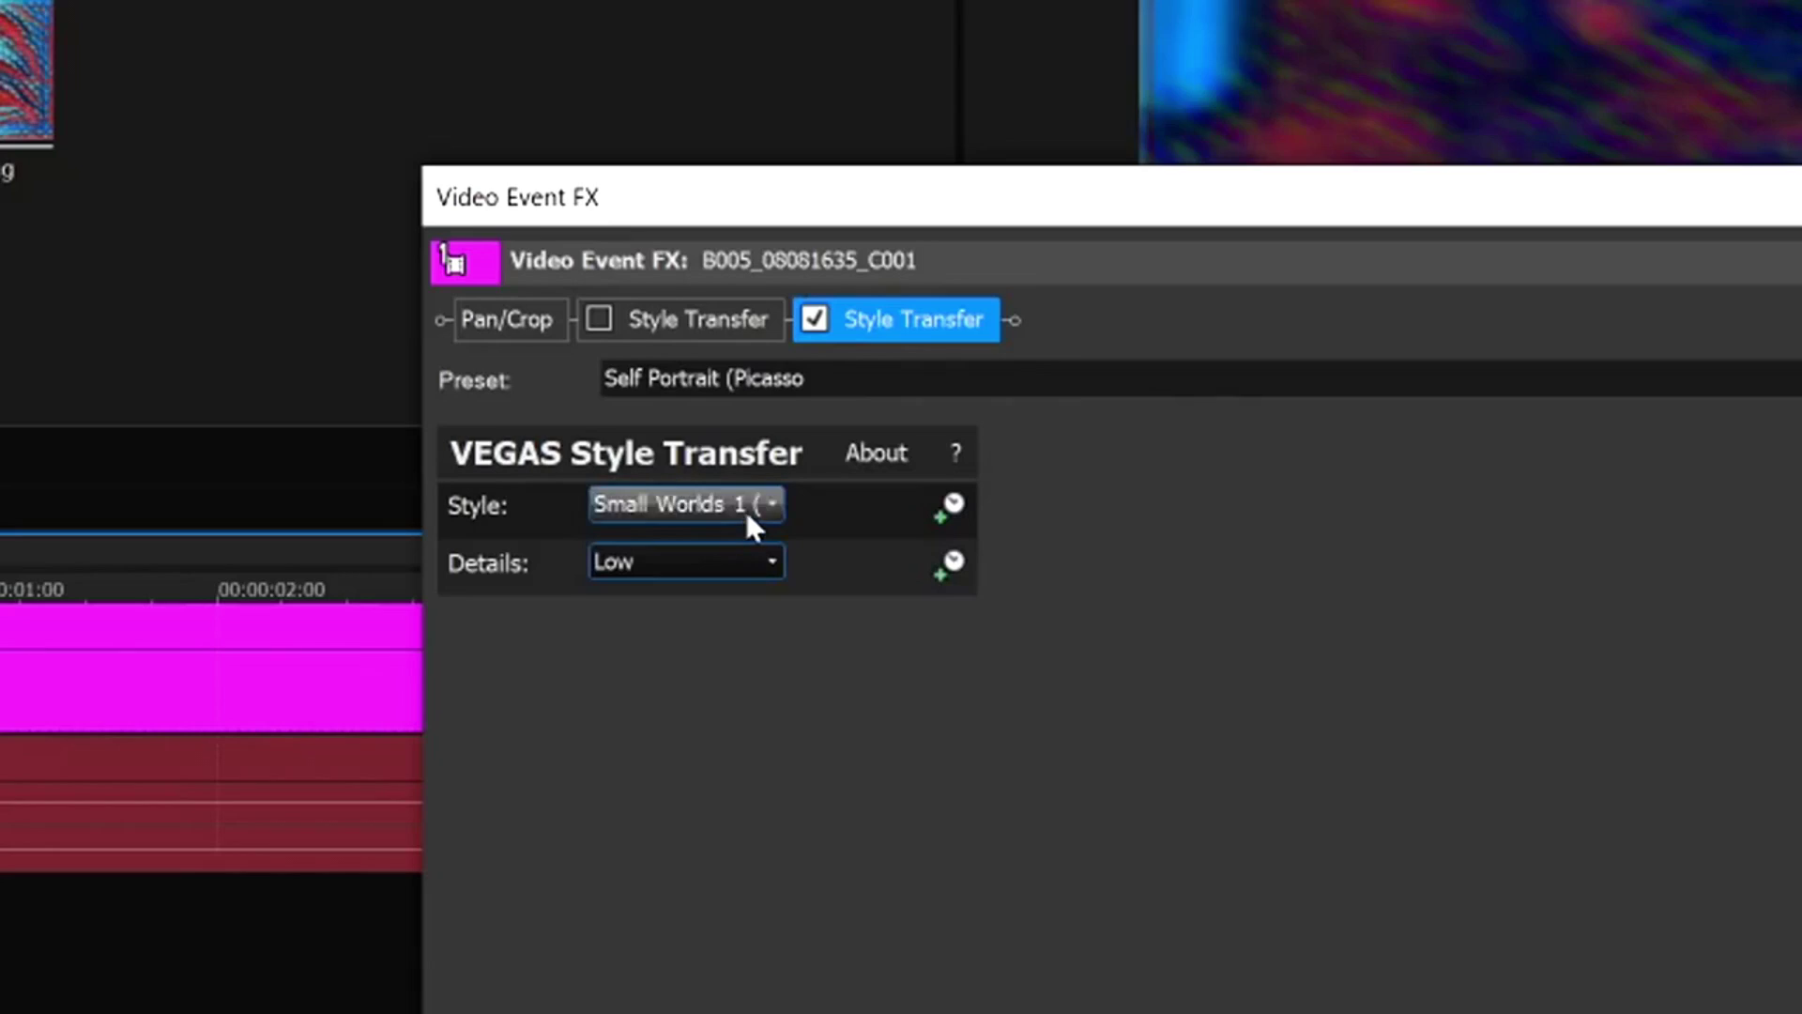
scroll(748, 516, down, 1)
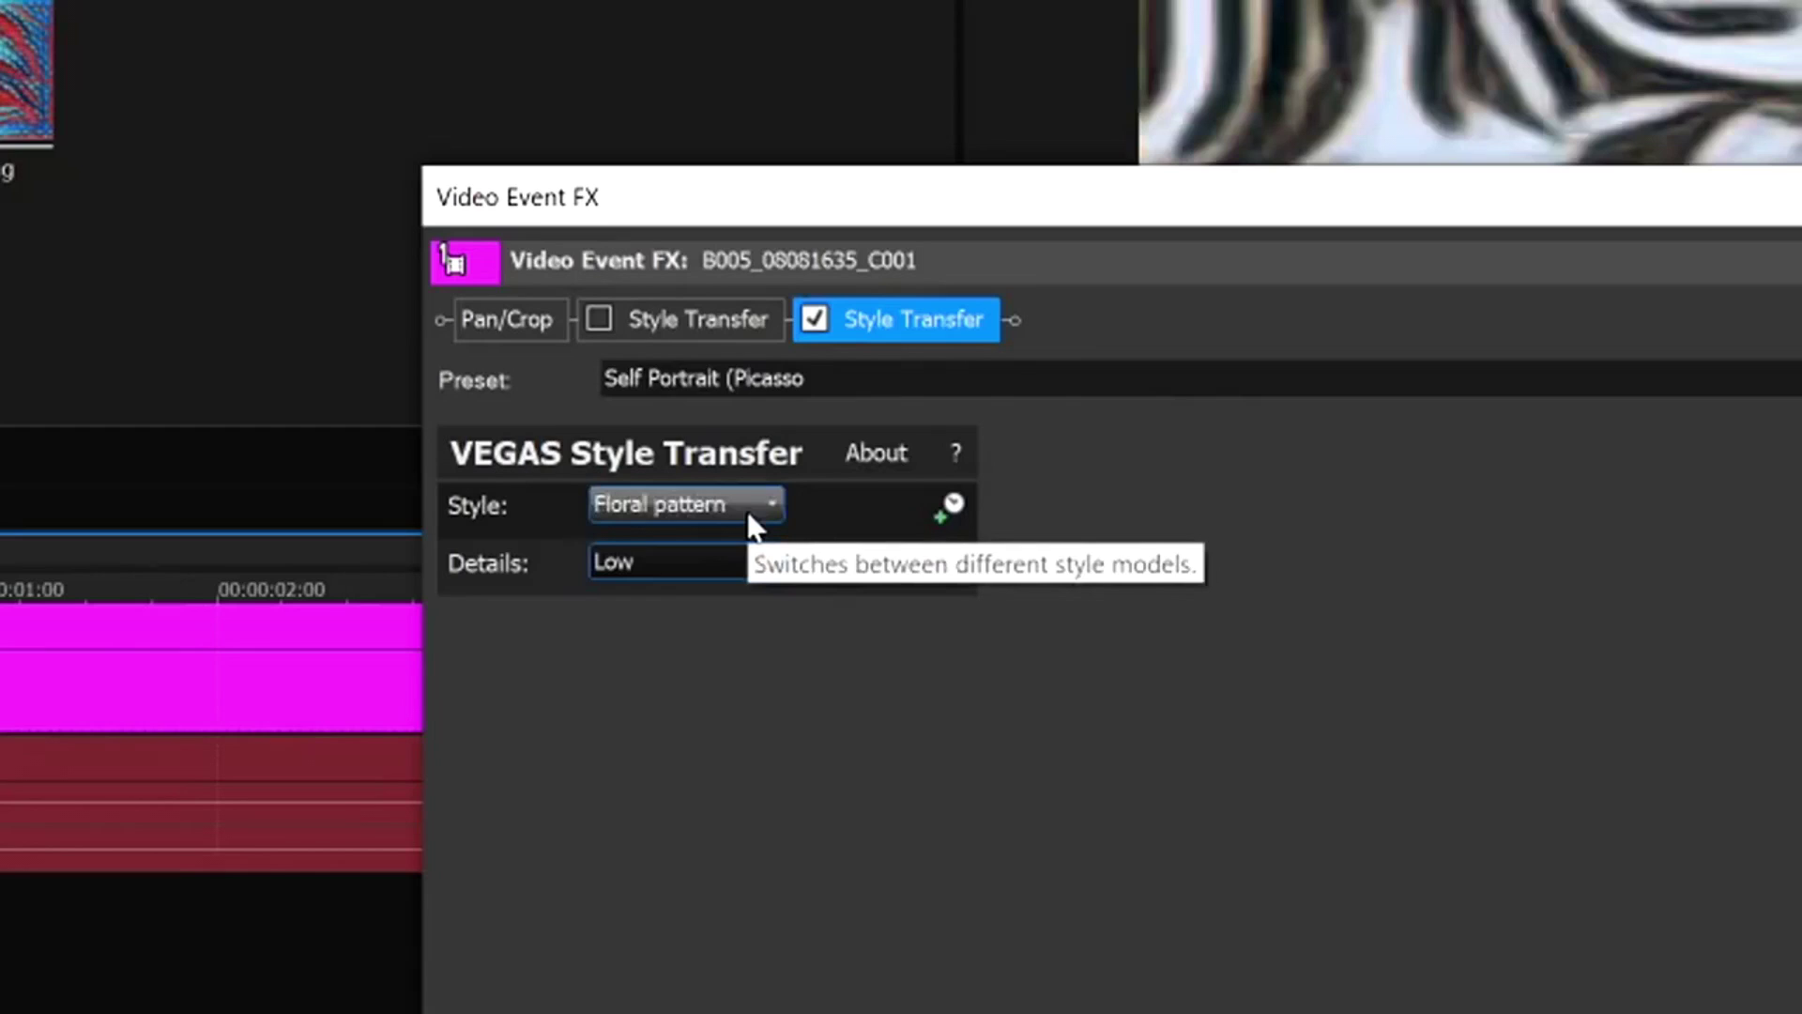
click(748, 571)
click(731, 625)
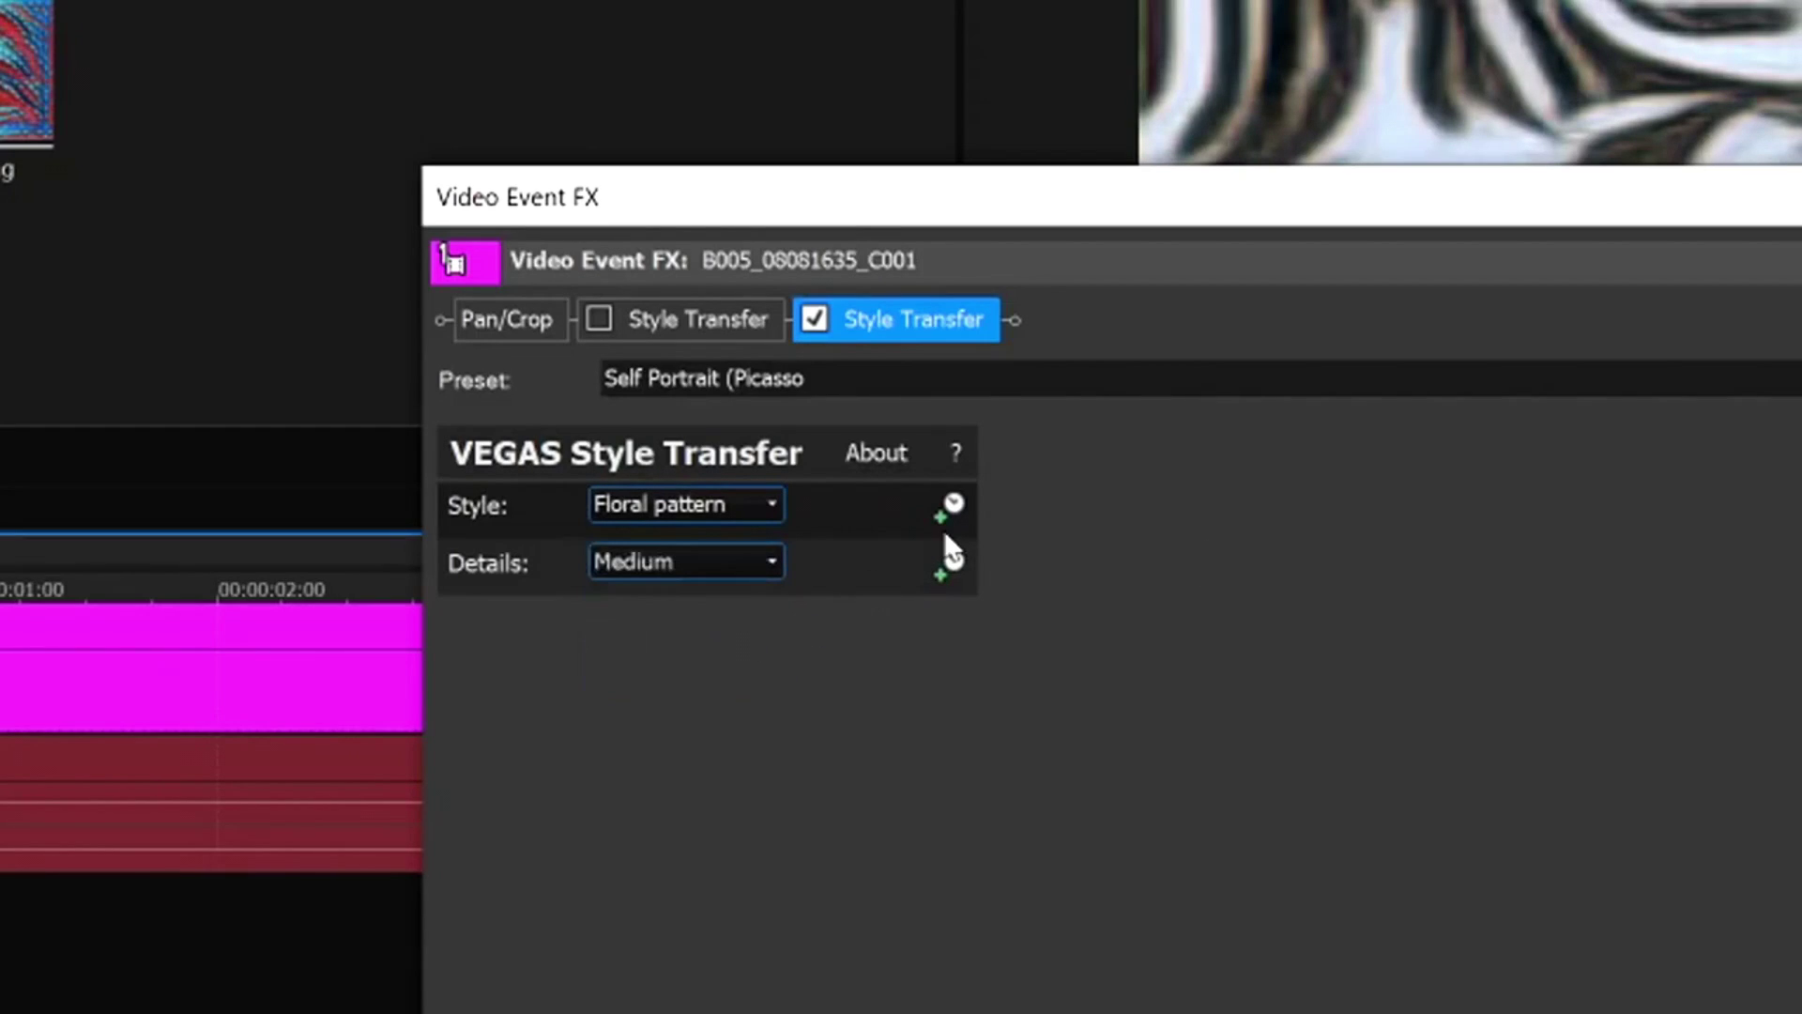
Animate the Style parameter, adding a keyframe at 2:23 and choosing a different style for it
click(961, 502)
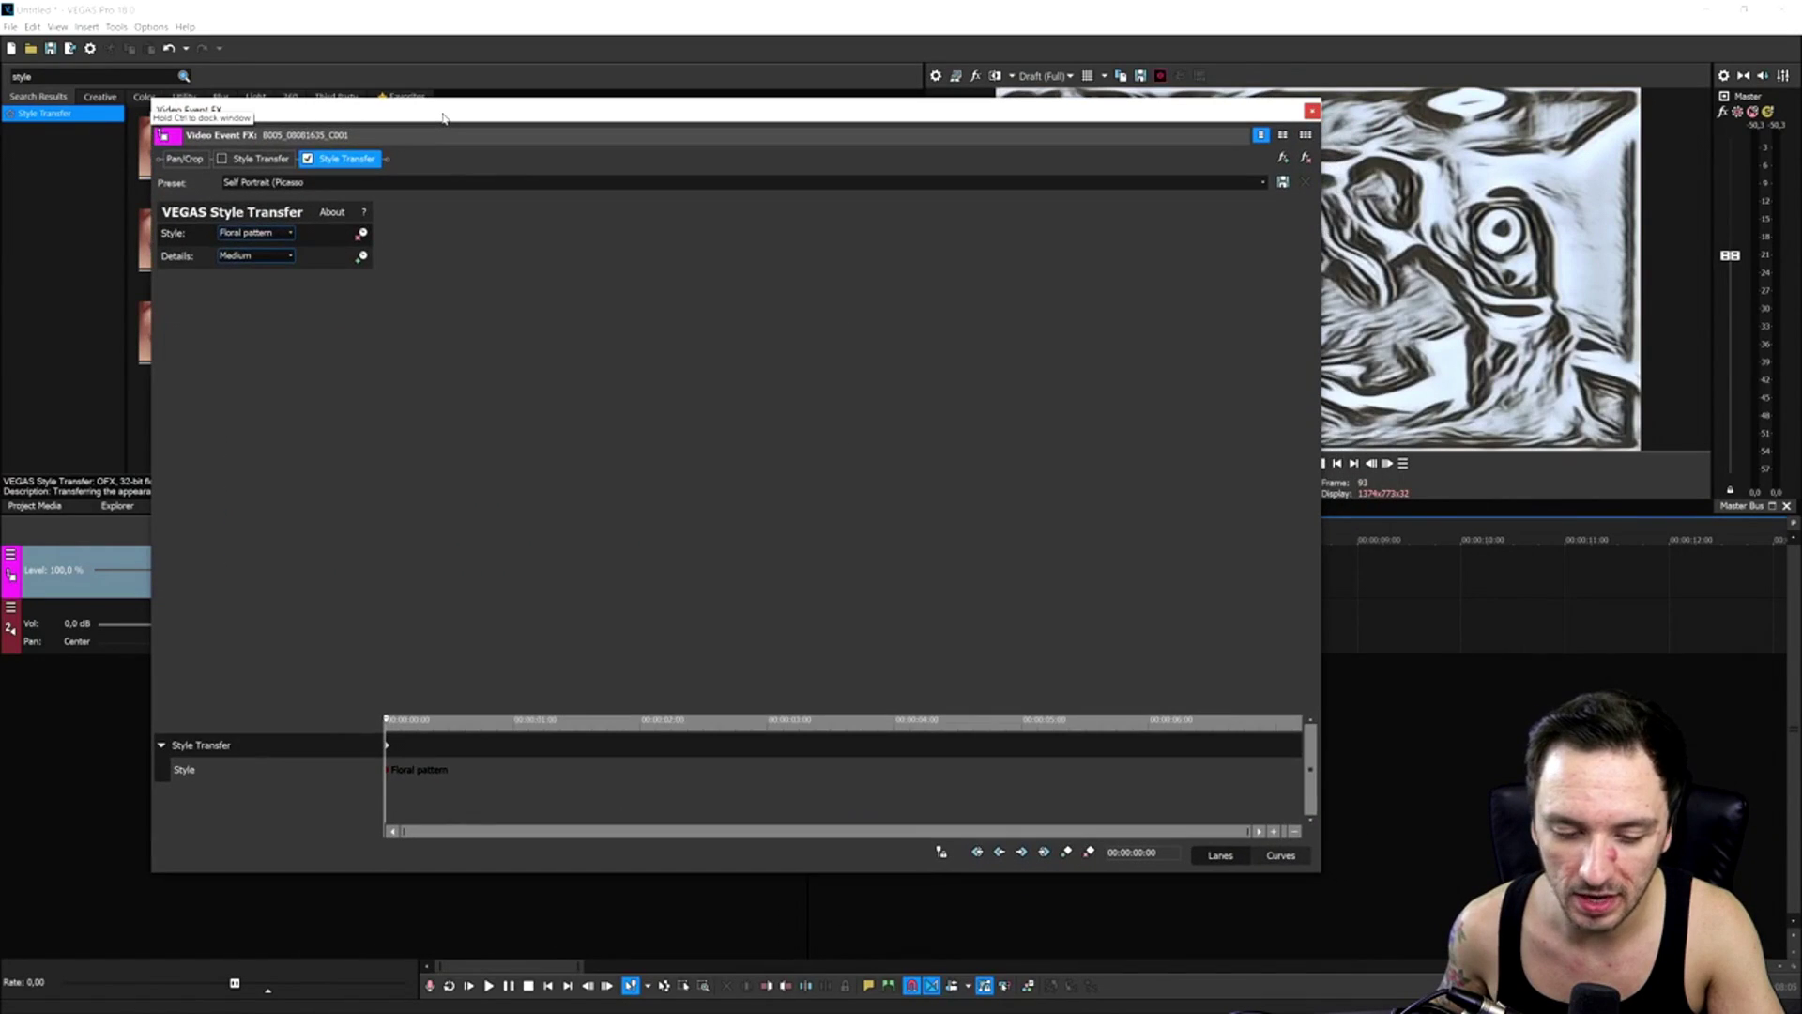
drag(513, 779, 783, 784)
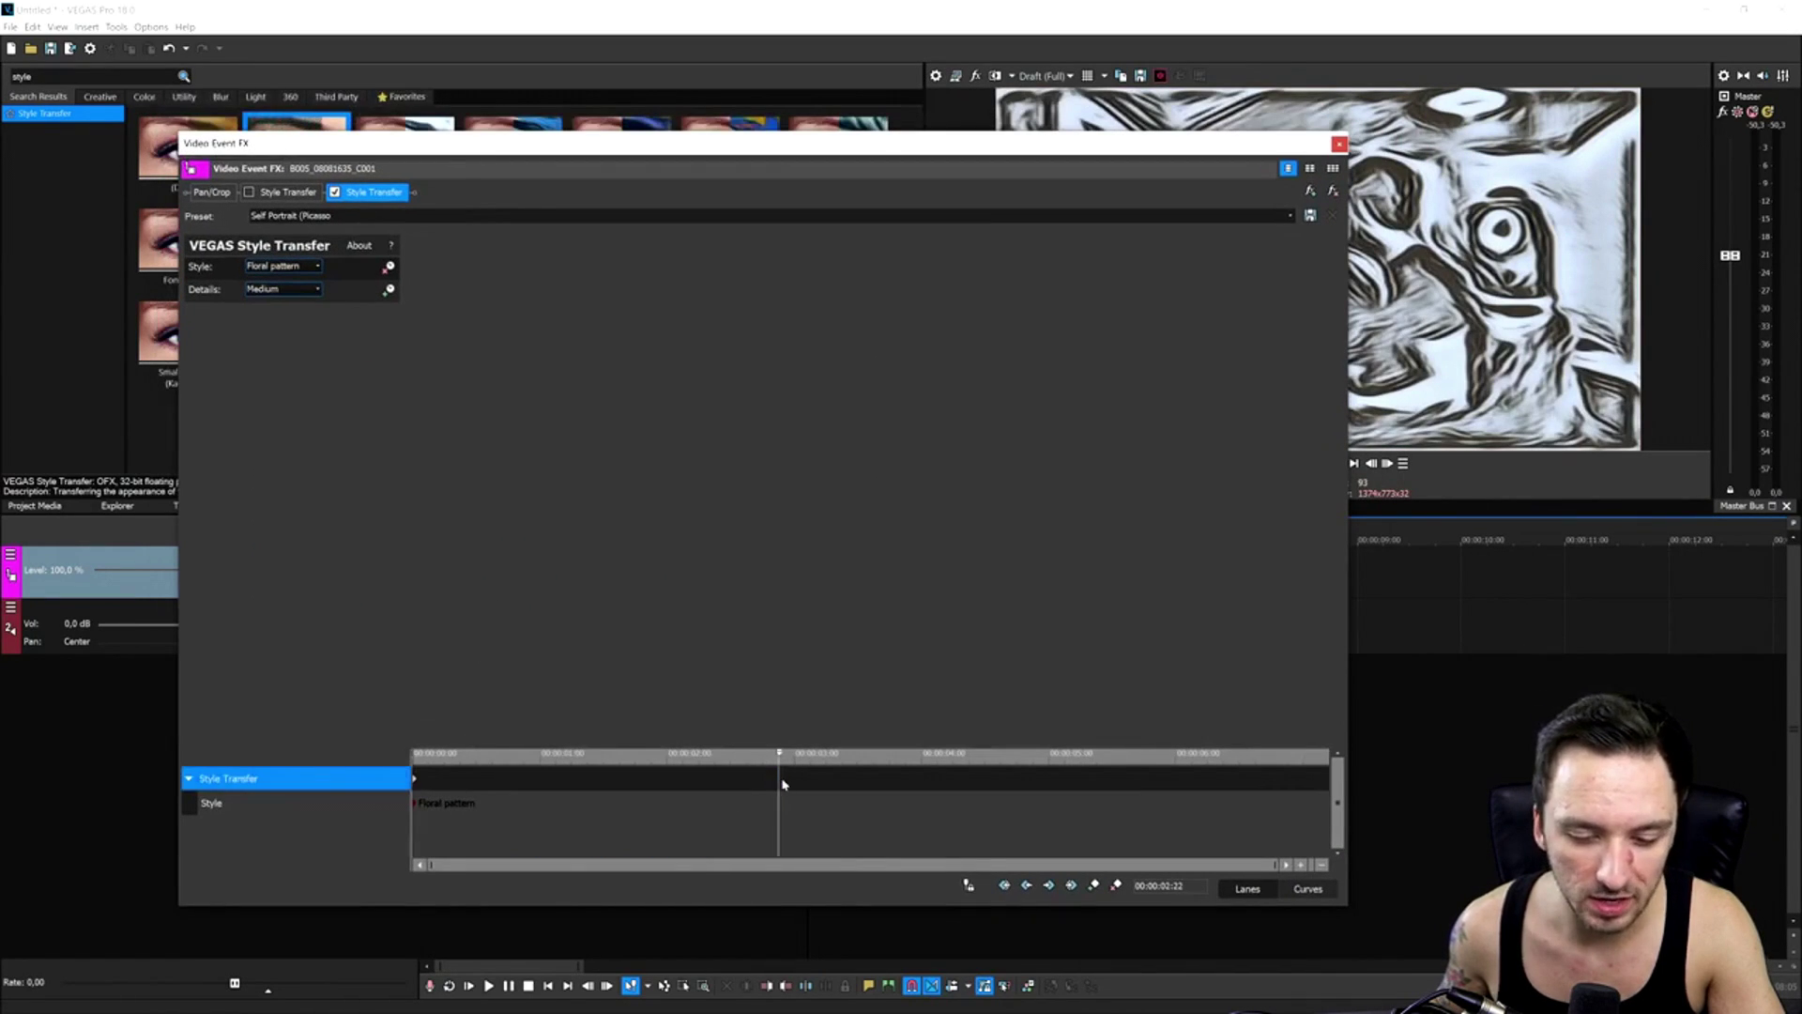
click(1095, 886)
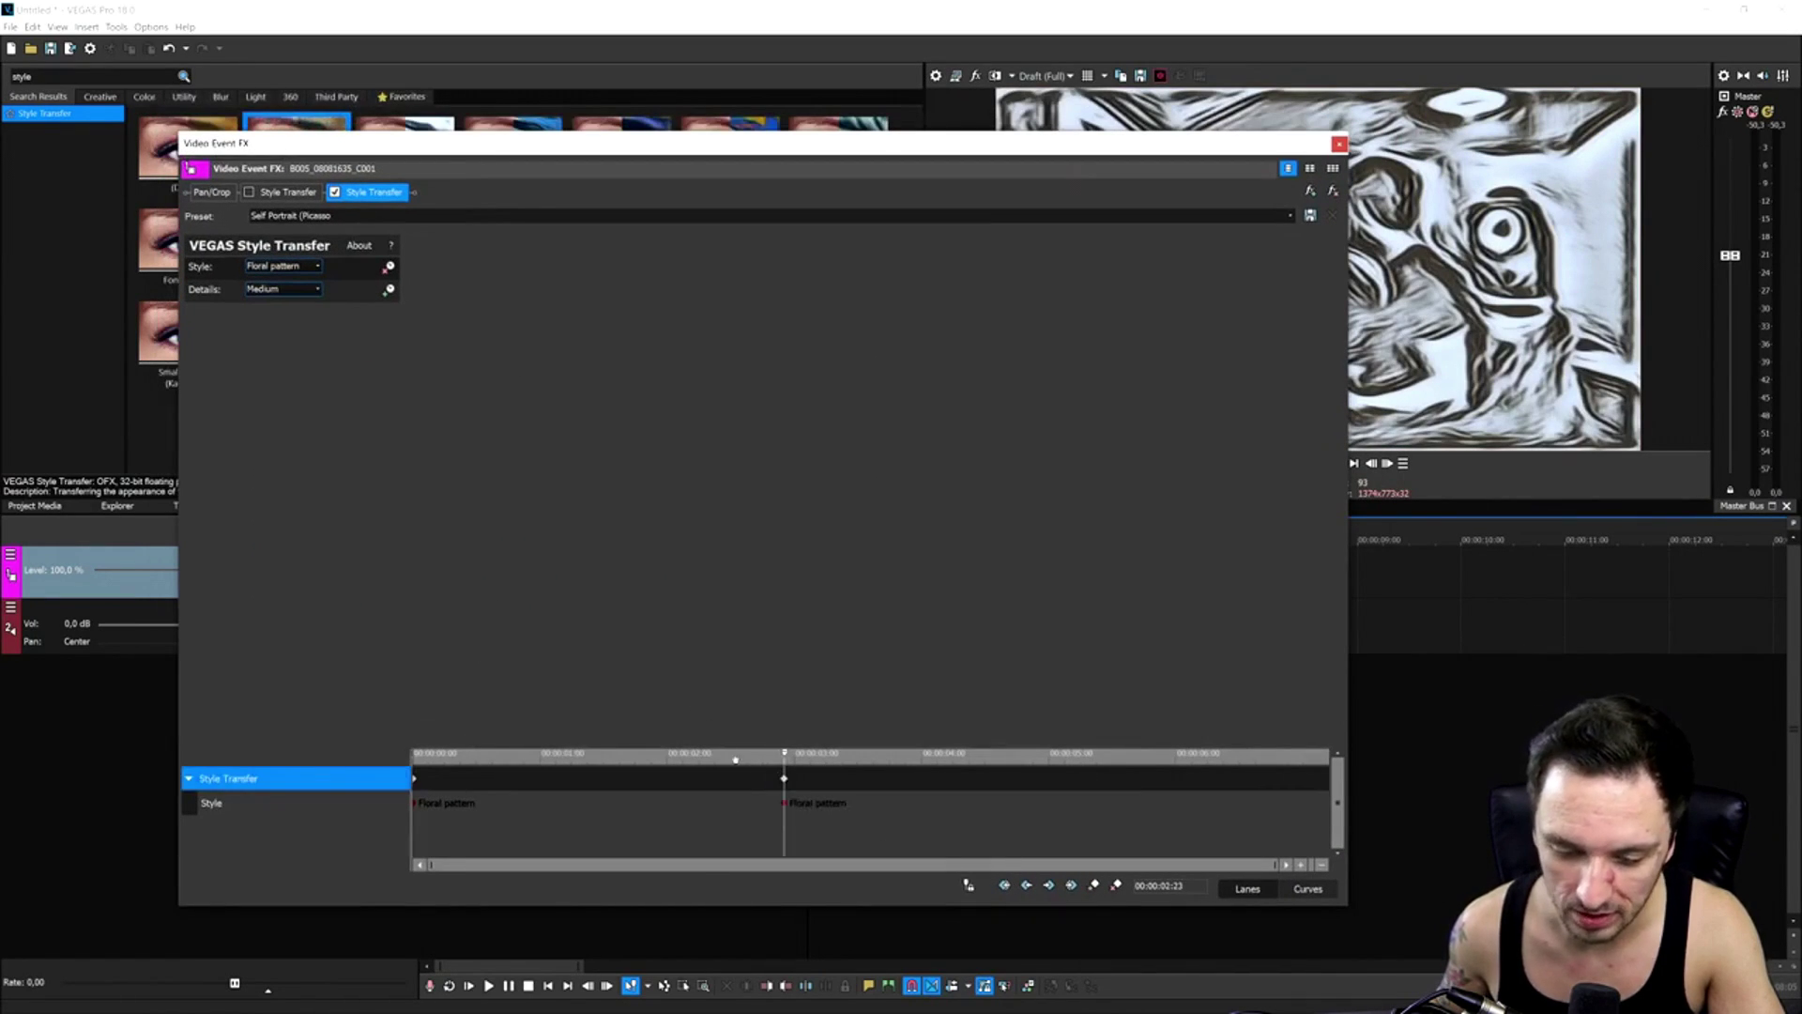
click(281, 266)
click(295, 393)
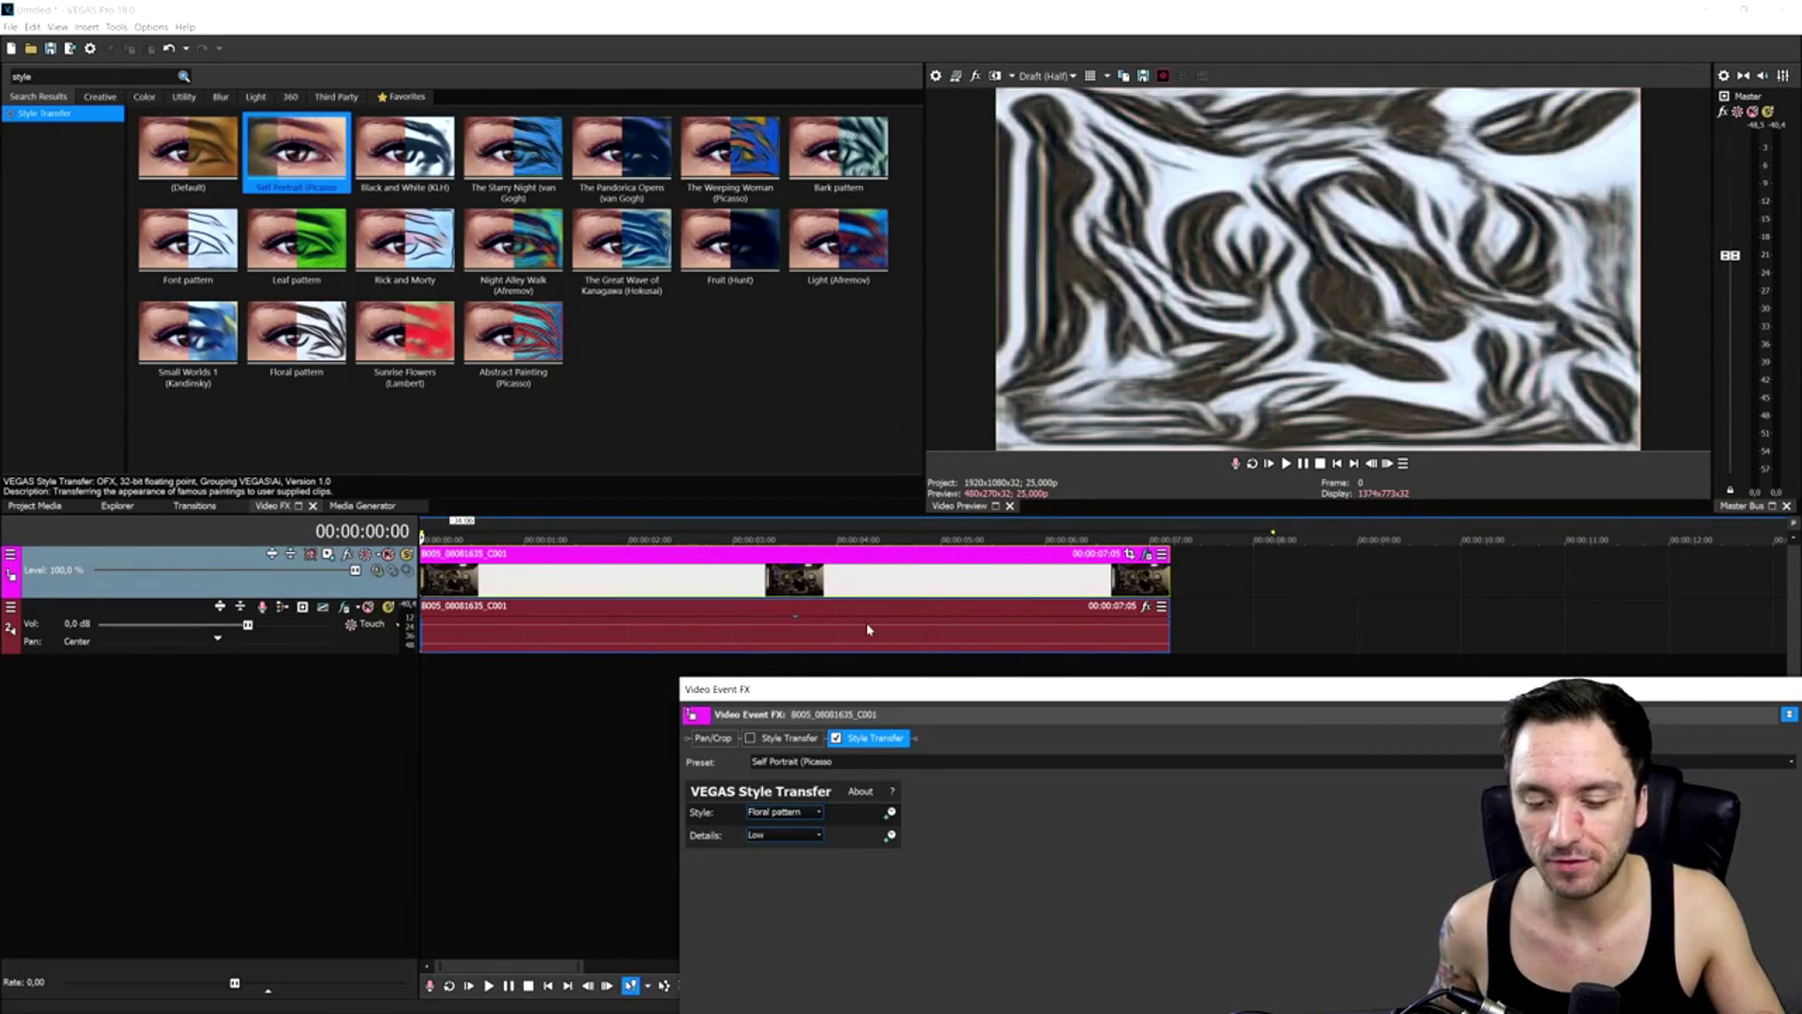
Compare the High and Low detail levels on the Floral pattern style and set Details to Original
click(759, 842)
click(776, 845)
click(745, 601)
click(757, 720)
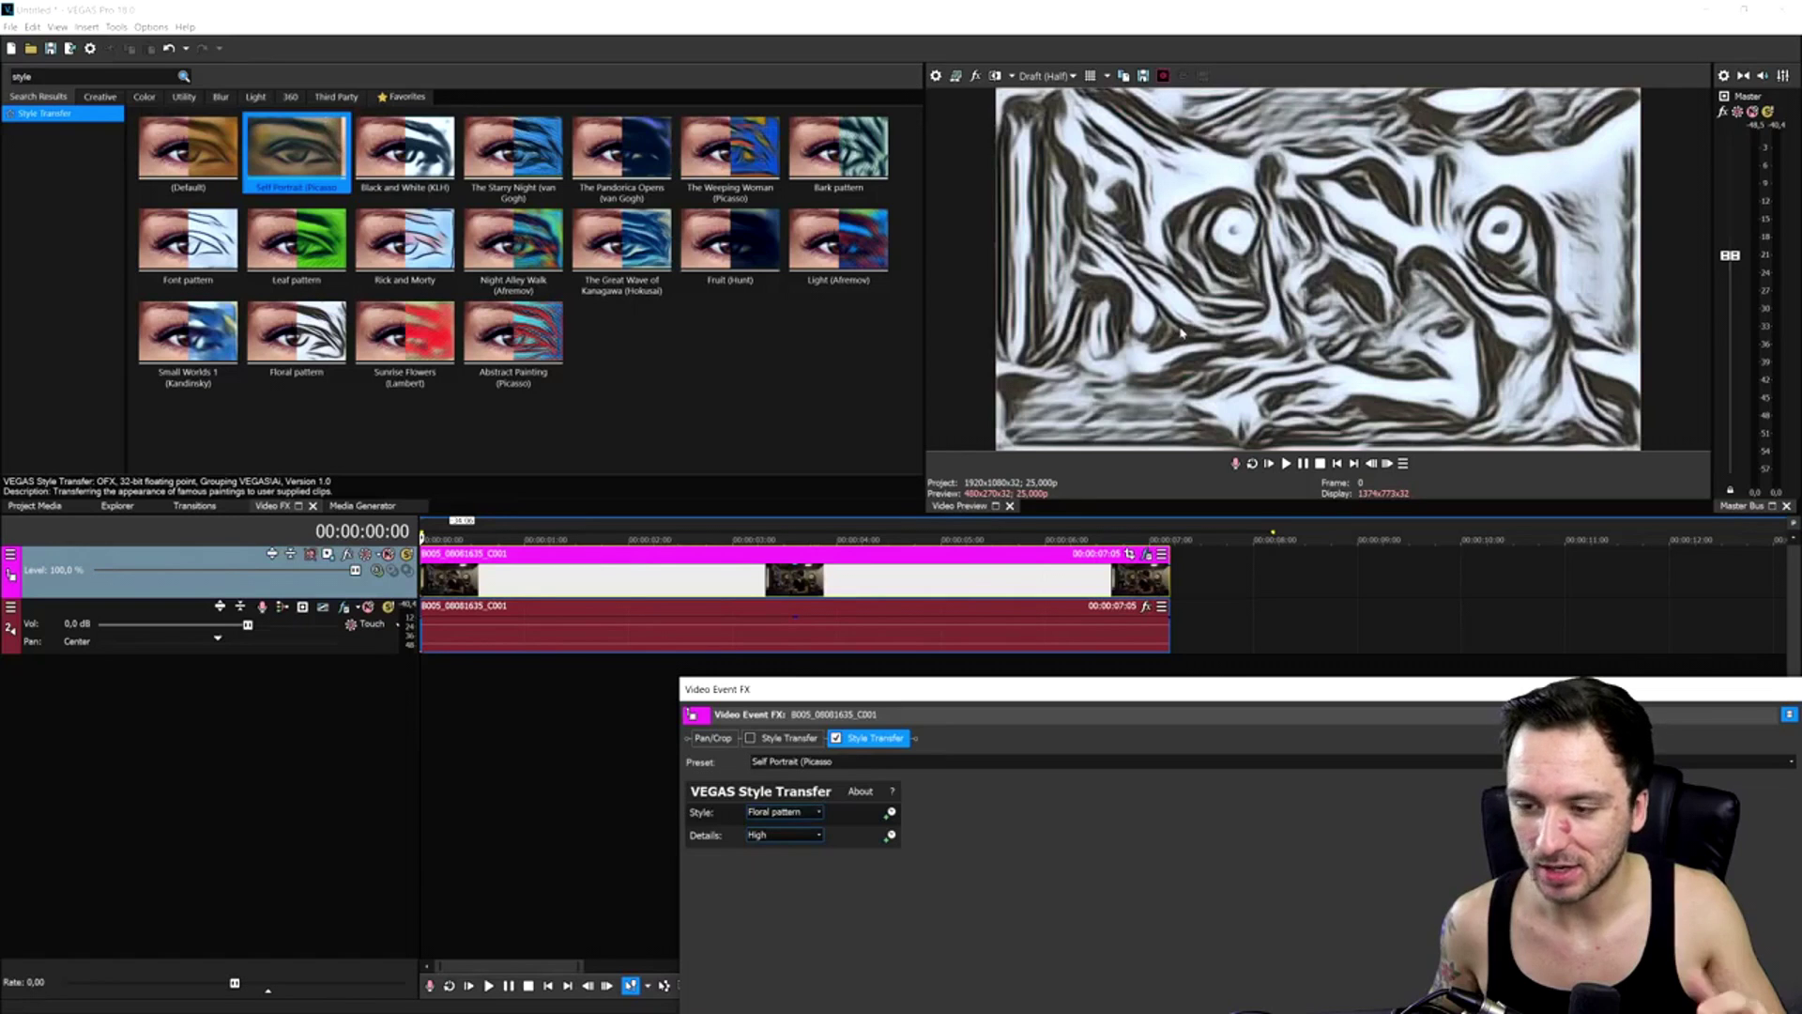
click(794, 835)
click(783, 832)
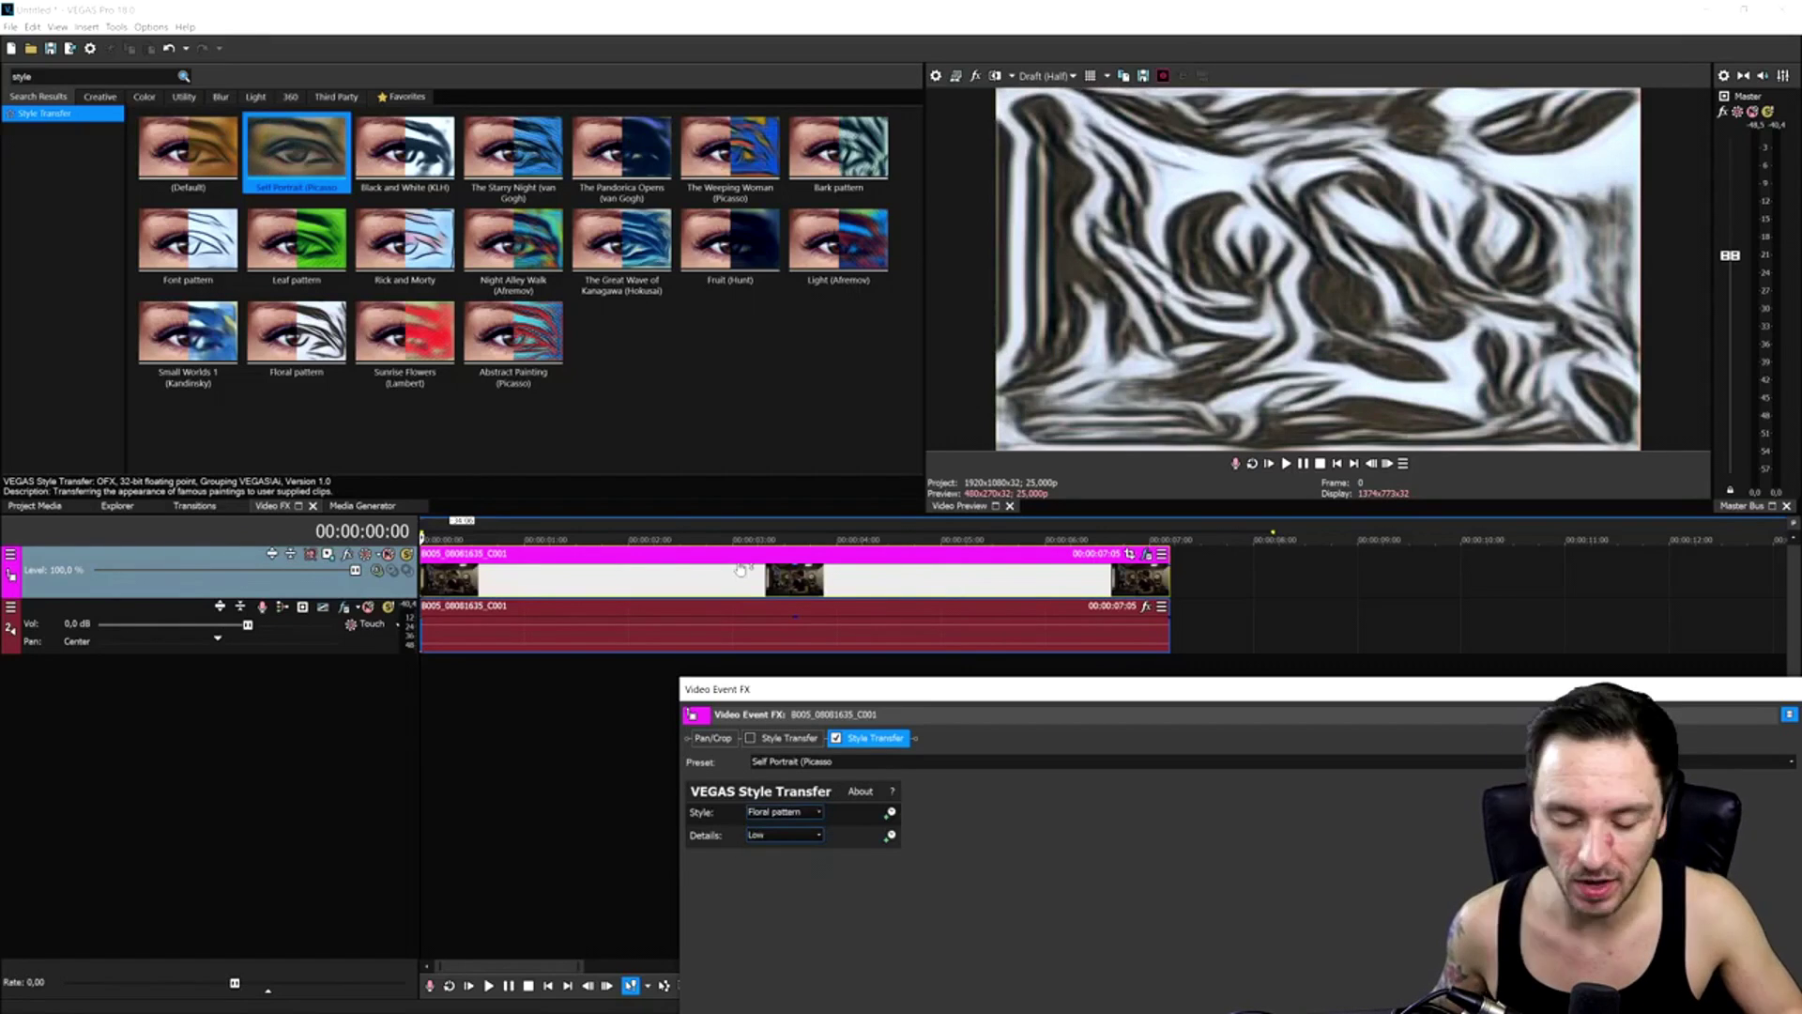
click(784, 835)
click(771, 883)
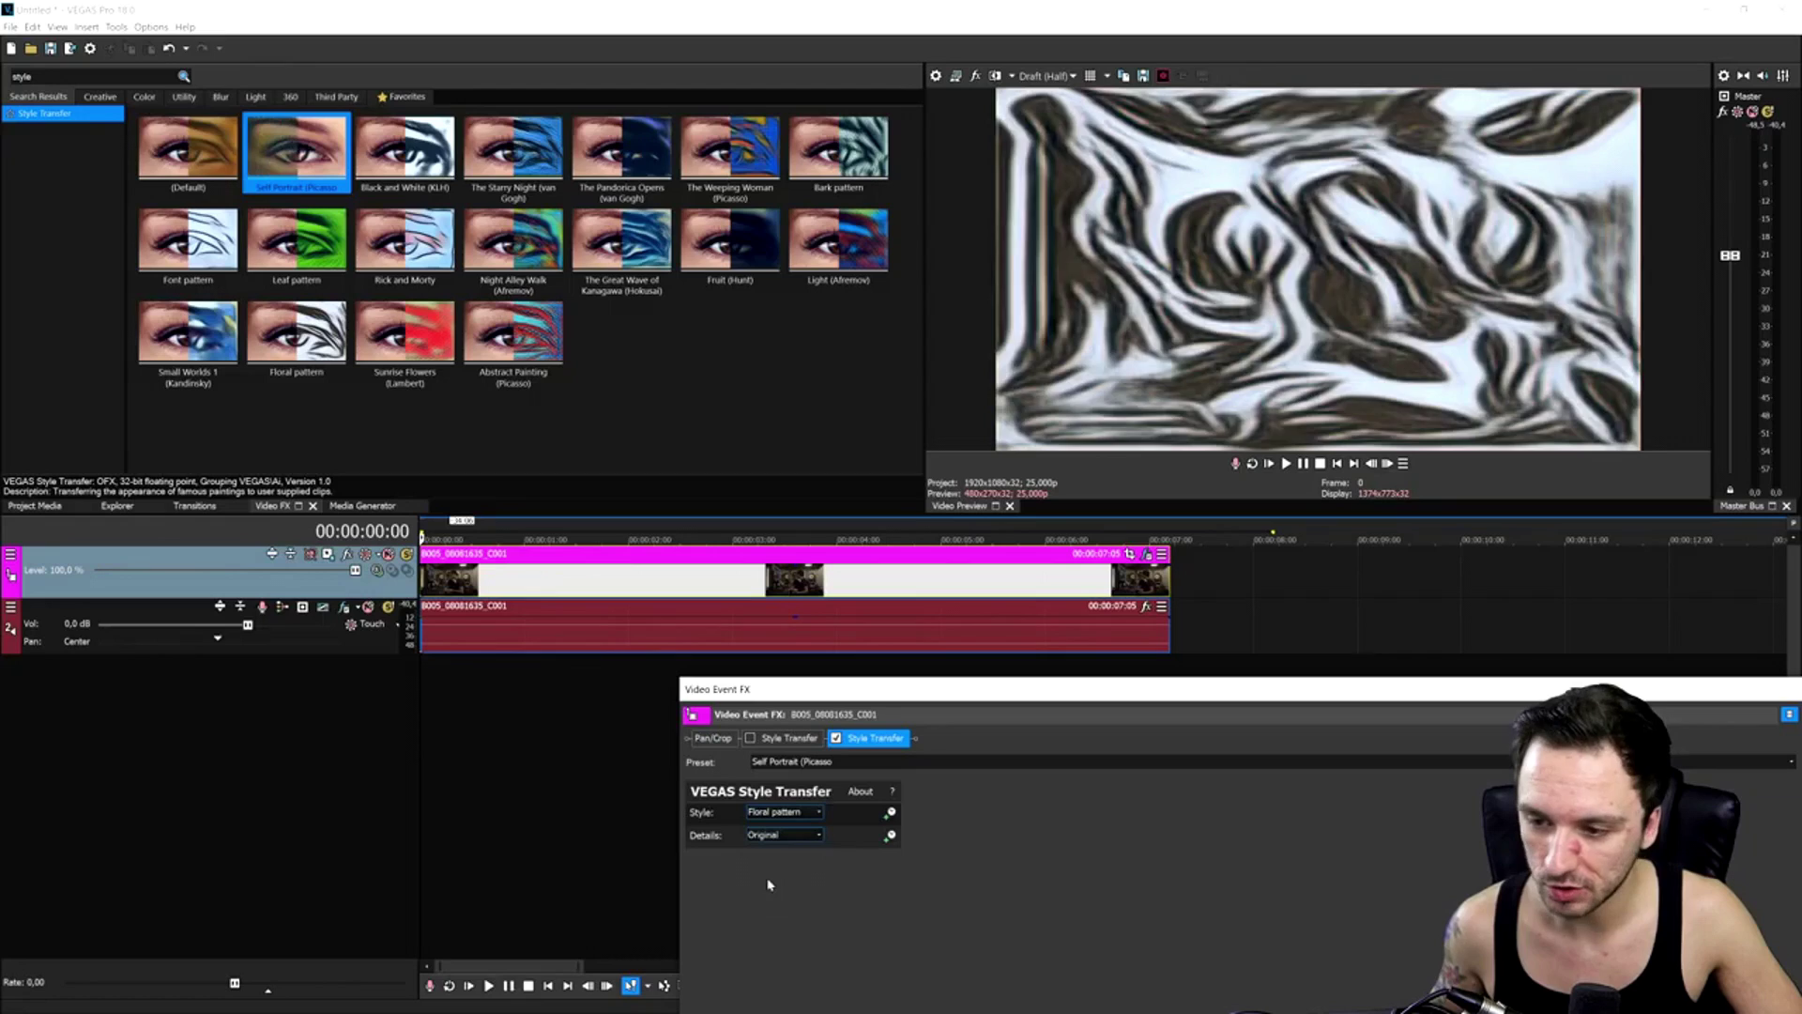
Play the clip from the start and inspect the Floral pattern result at several points up to 4:24
click(1338, 466)
key(space)
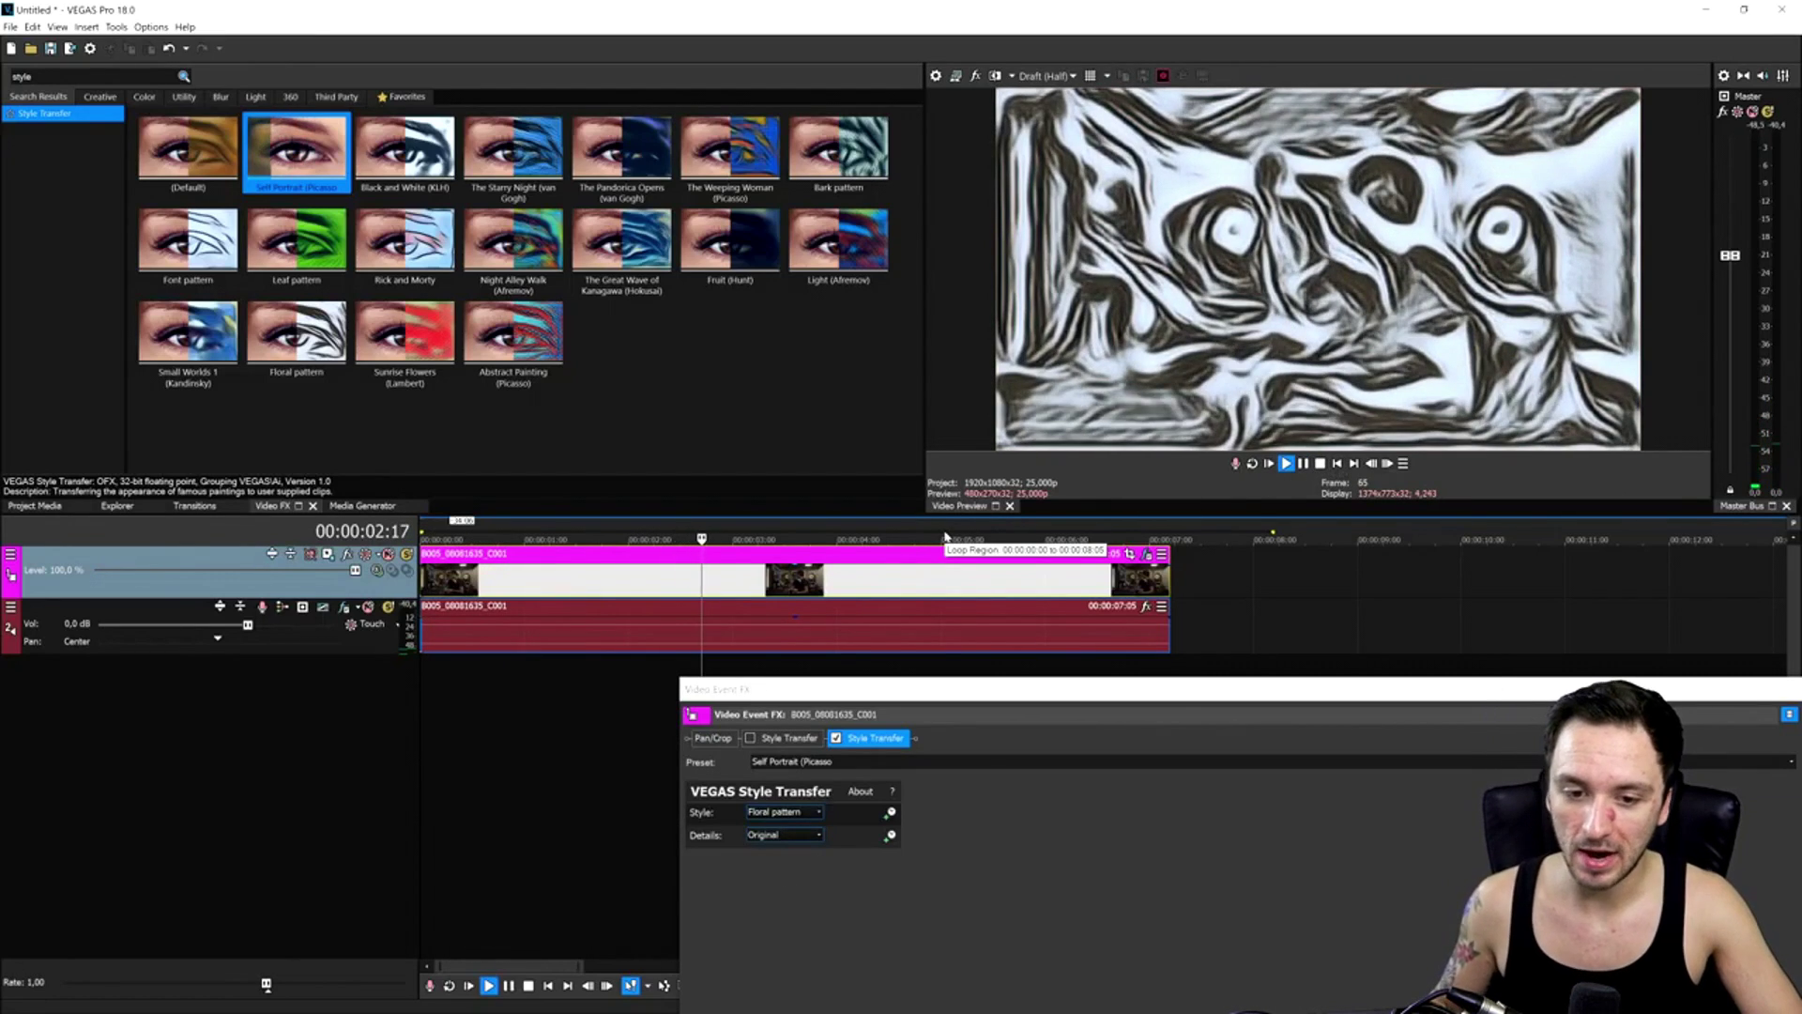
key(space)
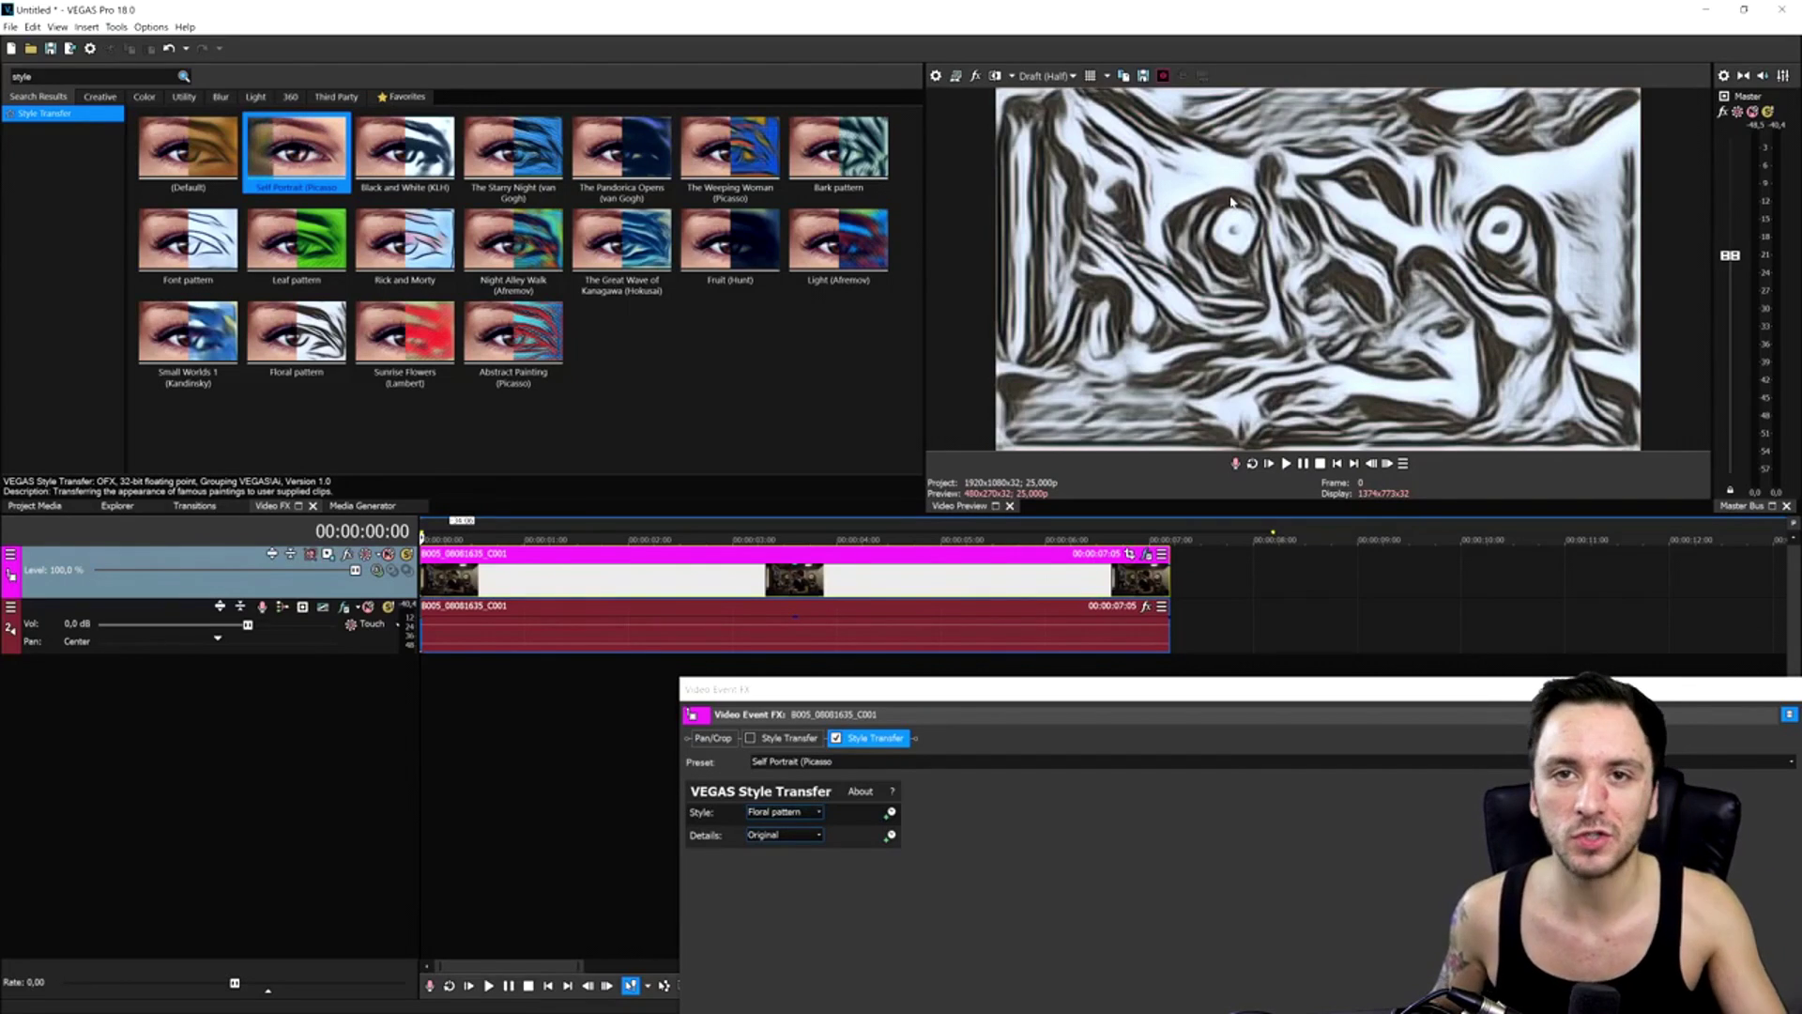
click(766, 577)
click(819, 589)
click(936, 584)
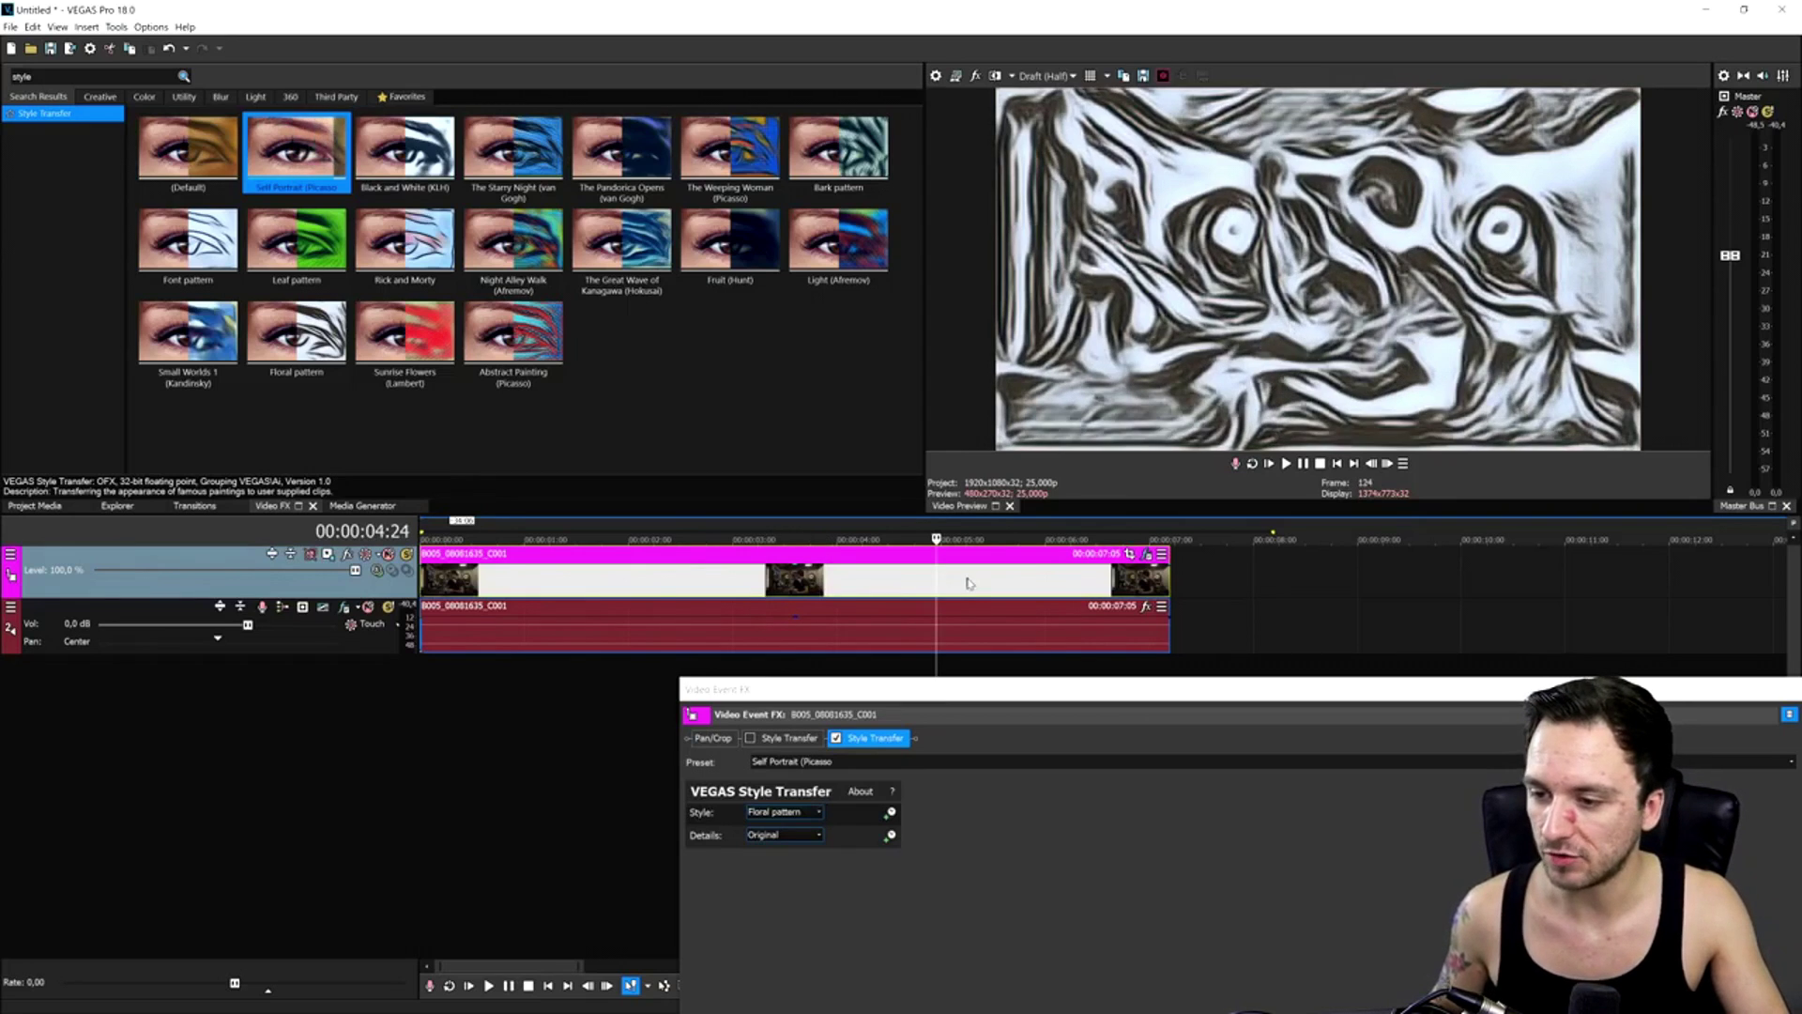